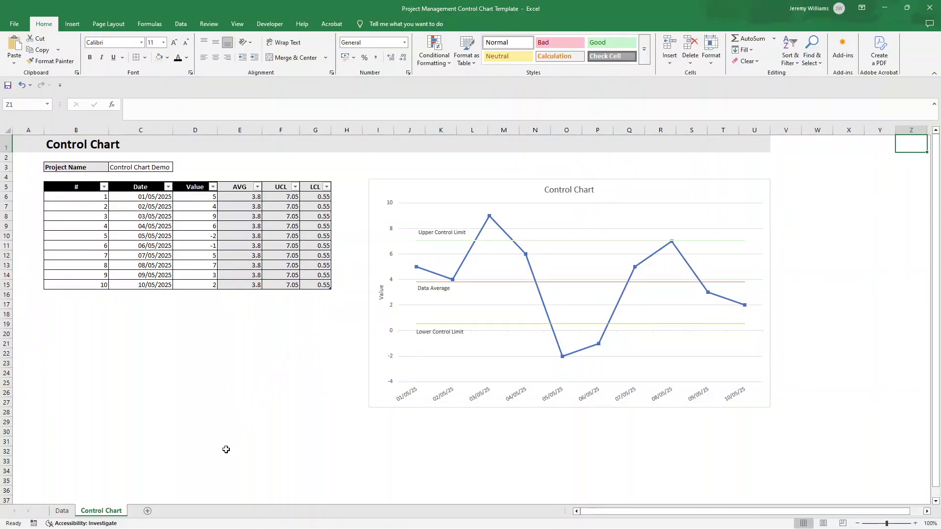
# - Add a new worksheet and enter the title "Control Chart" in cell B1
pyautogui.click(148, 512)
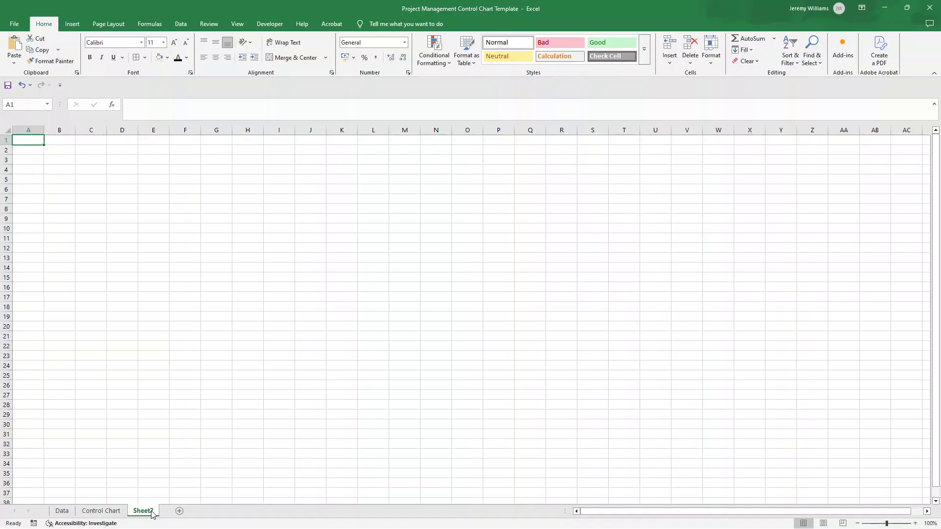
pyautogui.click(65, 140)
pyautogui.write('C')
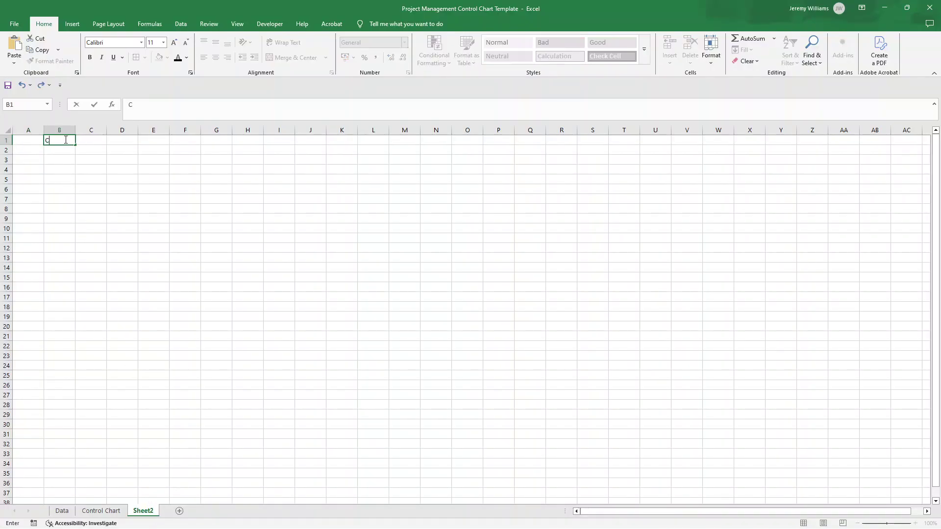
pyautogui.write('ontrol Chart')
pyautogui.press('Return')
# - Shade the title row from A1 to R1 with a light grey fill
pyautogui.click(65, 139)
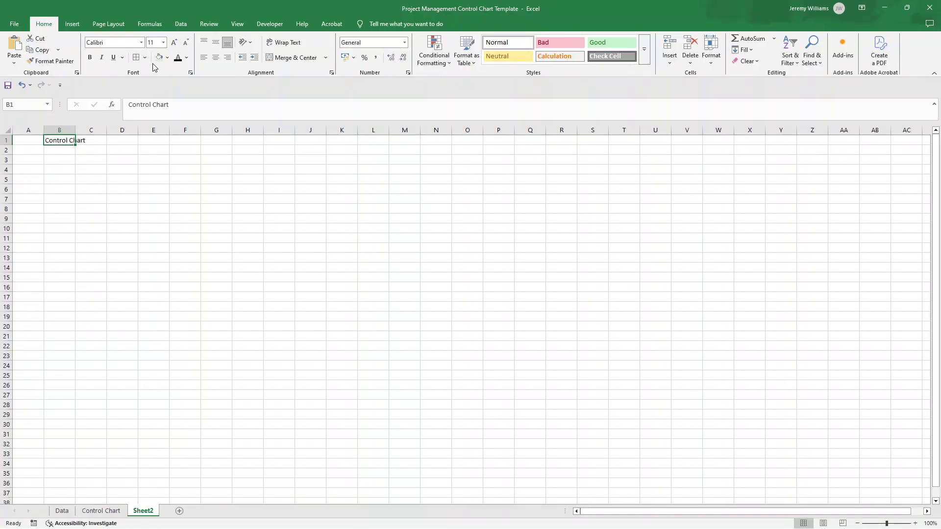
pyautogui.click(31, 139)
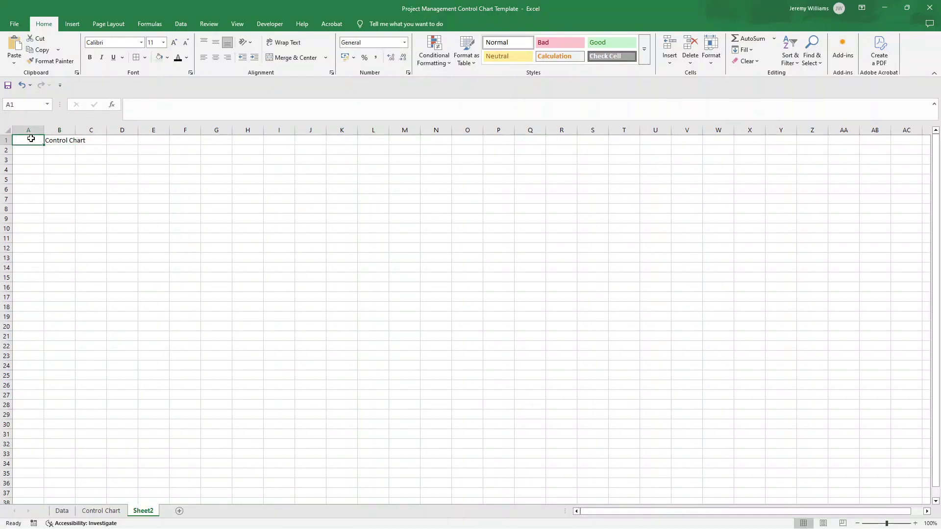
pyautogui.click(64, 141)
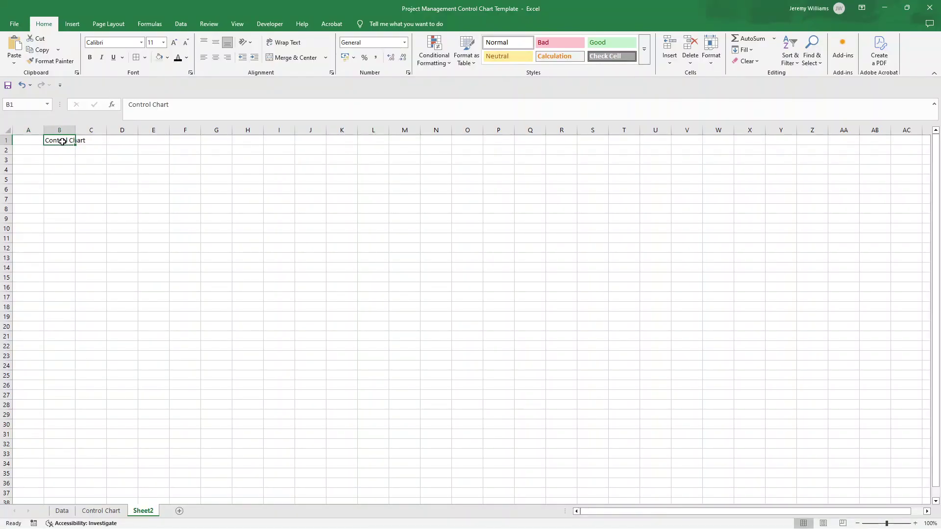
pyautogui.click(37, 139)
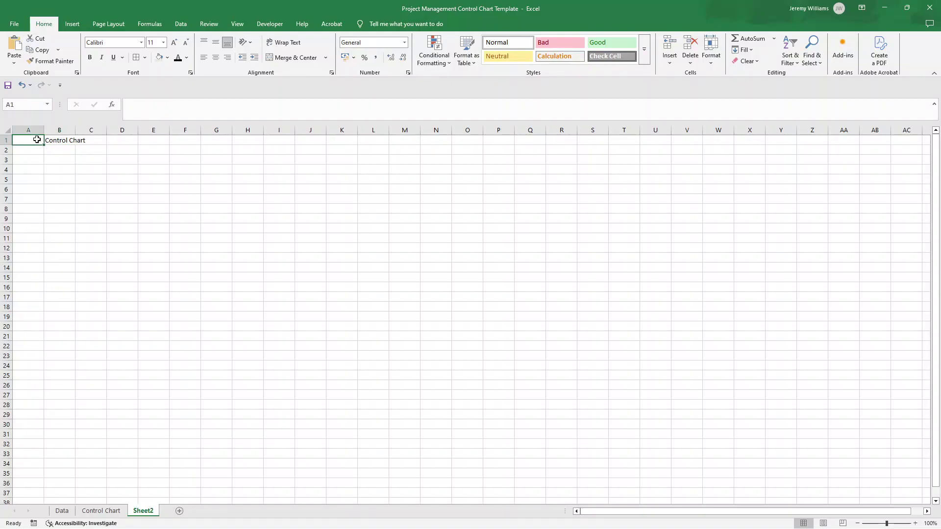
pyautogui.moveTo(37, 140); pyautogui.dragTo(560, 141)
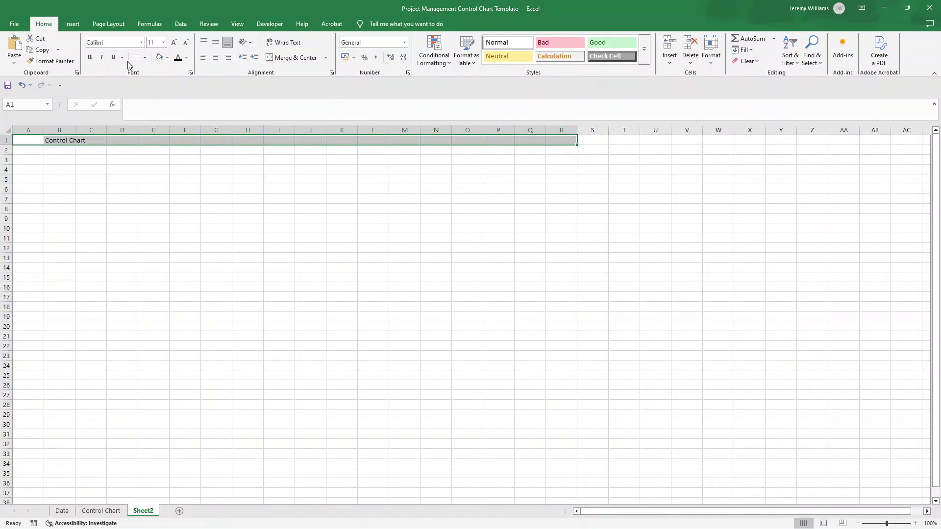
pyautogui.click(159, 58)
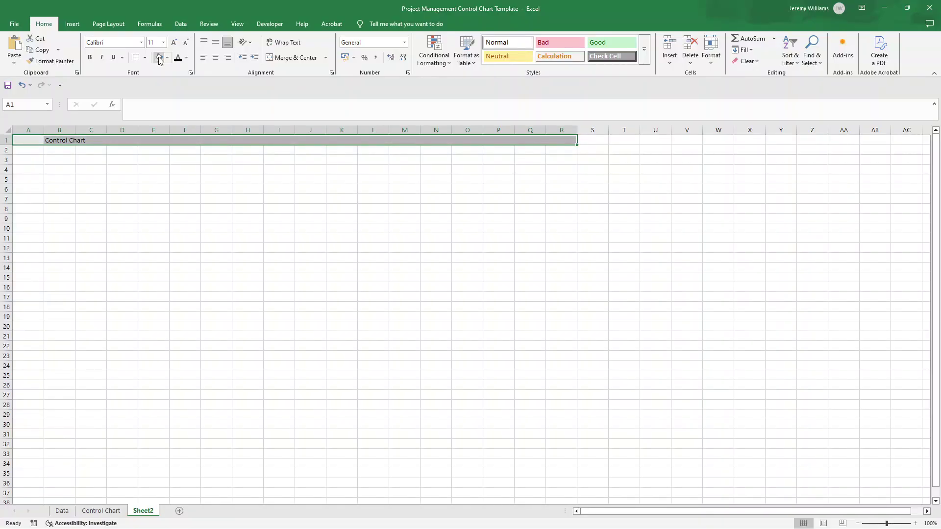
# - Make the "Control Chart" title in B1 bold and enlarge its font size to 24
pyautogui.click(71, 140)
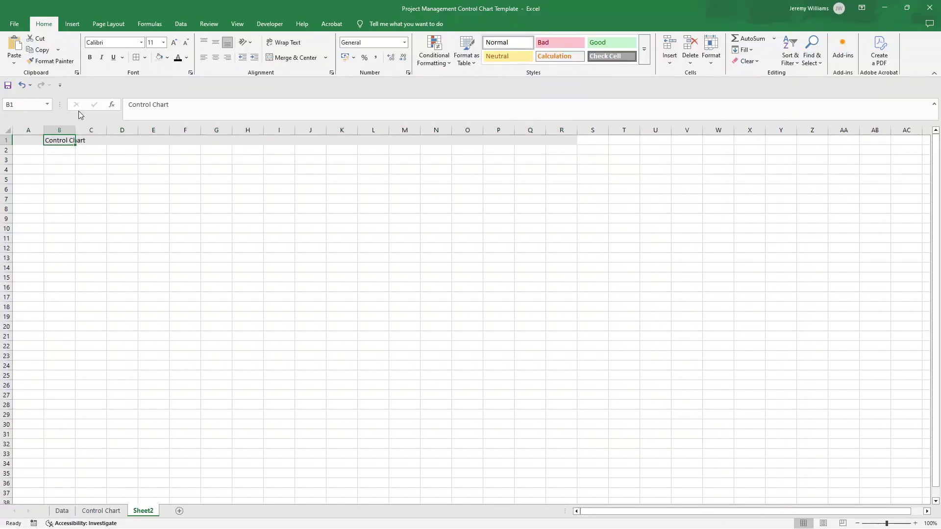
pyautogui.click(89, 57)
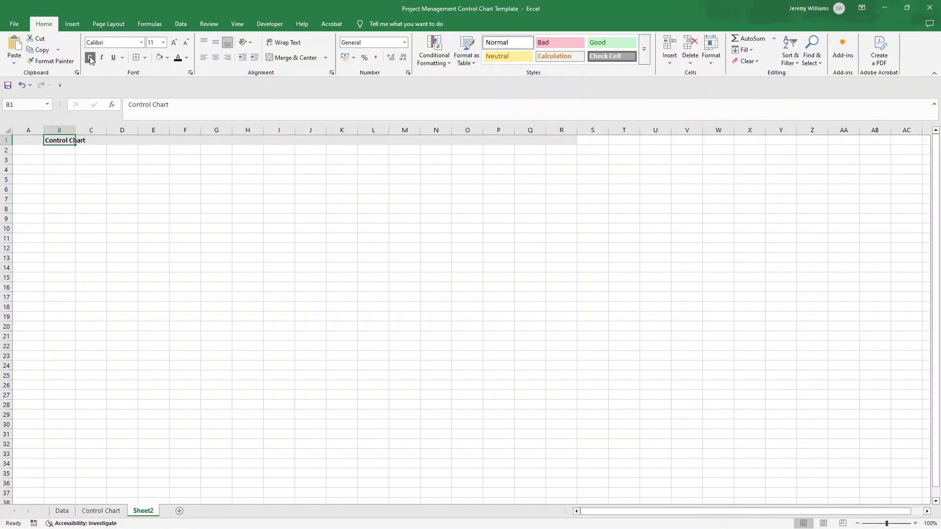
pyautogui.click(178, 44)
pyautogui.click(178, 44)
pyautogui.click(179, 44)
pyautogui.click(178, 44)
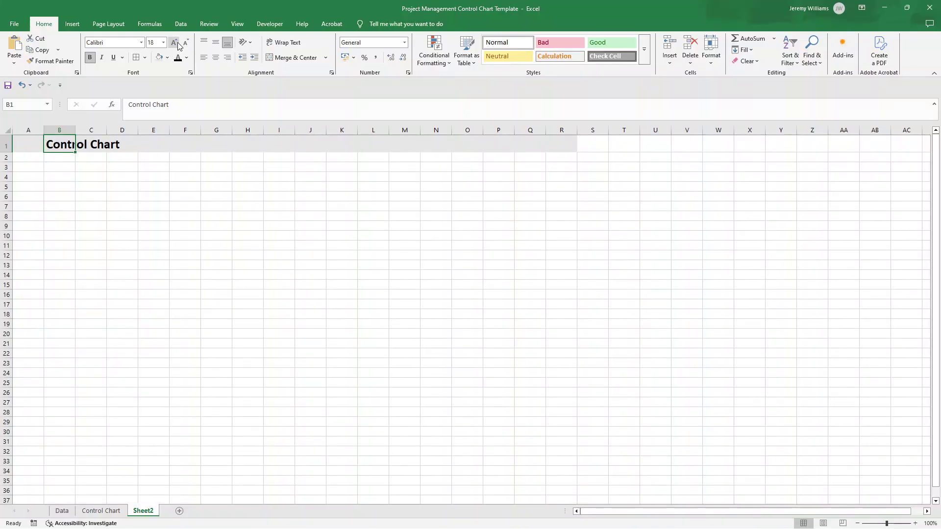
pyautogui.click(179, 44)
pyautogui.click(178, 44)
pyautogui.click(87, 198)
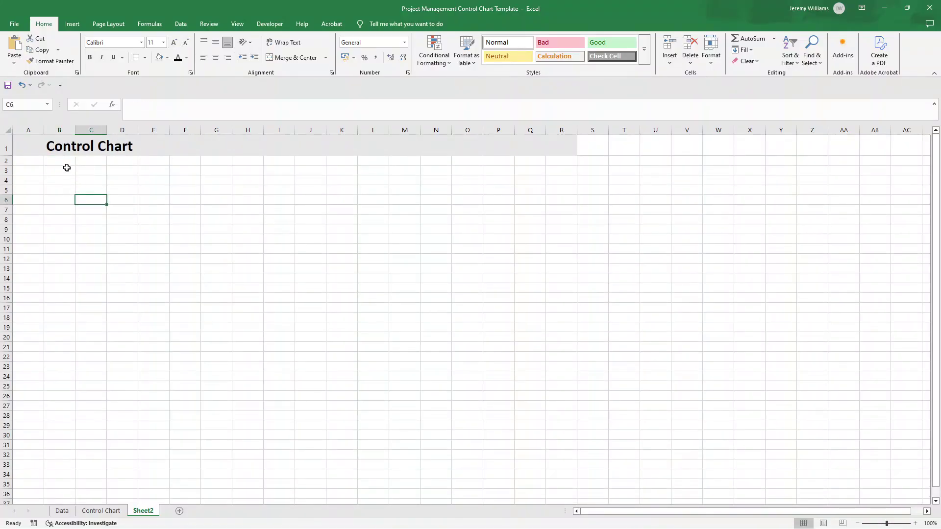
pyautogui.click(57, 149)
pyautogui.click(30, 141)
pyautogui.moveTo(30, 141); pyautogui.dragTo(569, 147)
pyautogui.click(58, 147)
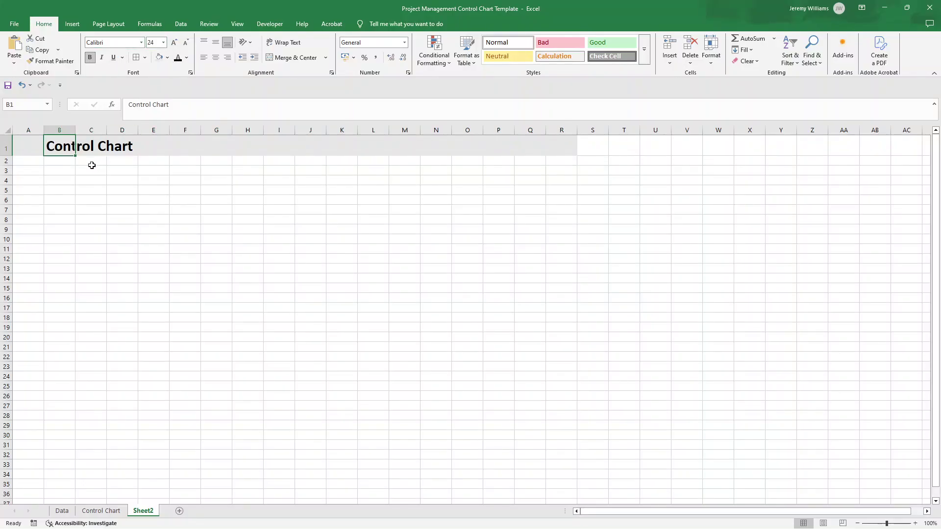
# - Enter the label "Project Name" in cell B3
pyautogui.click(64, 172)
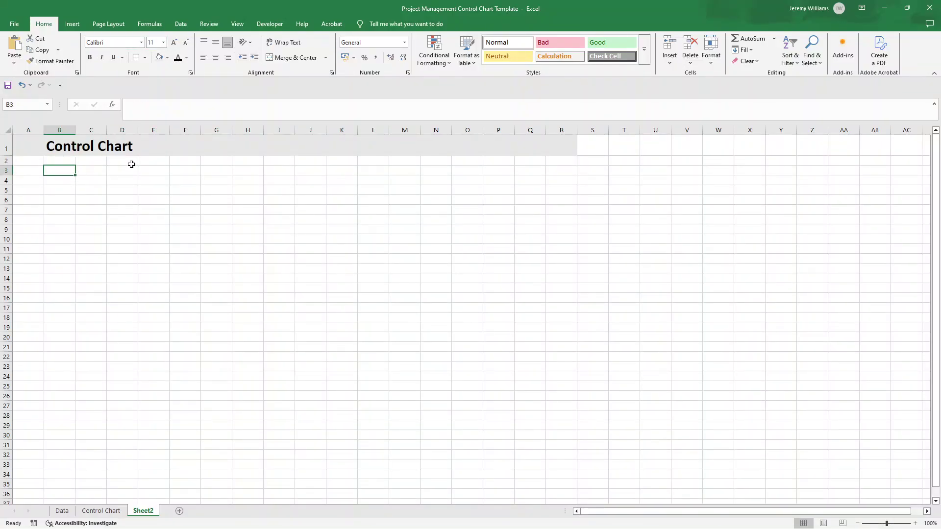
pyautogui.write('Project ')
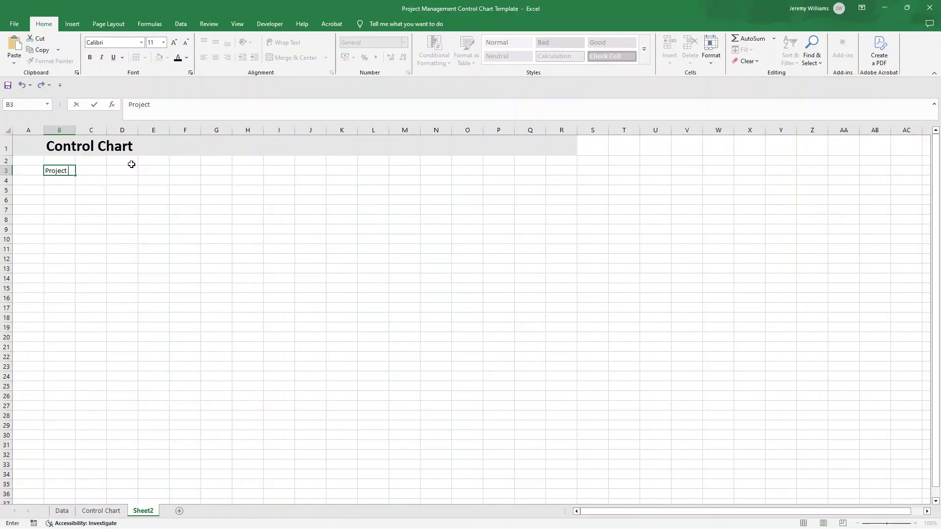
pyautogui.write('Name')
pyautogui.press('Return')
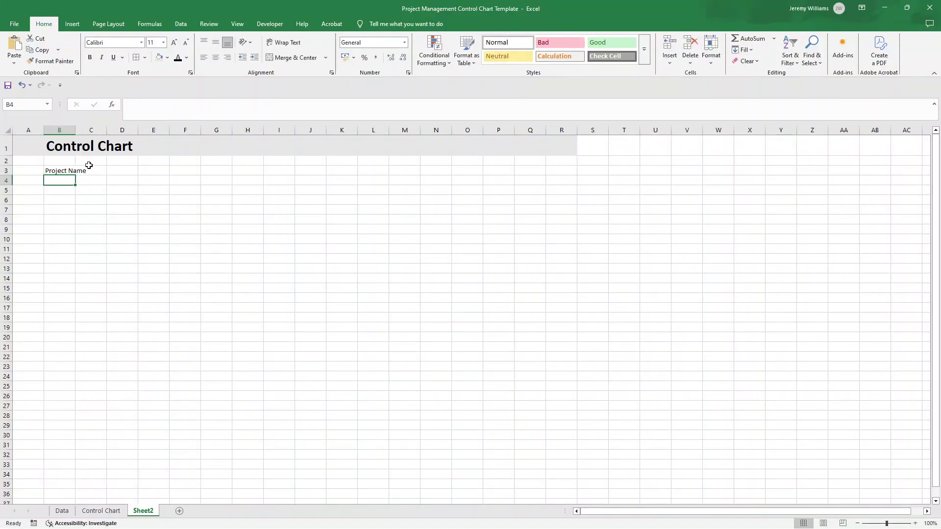
# - Add borders around the Project Name label cell B3 and the empty cell C3 beside it
pyautogui.click(69, 171)
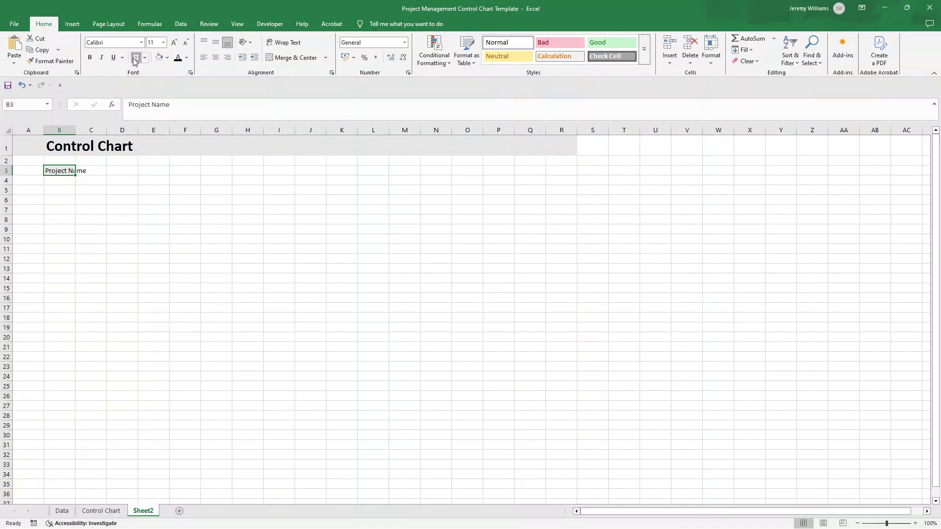
pyautogui.click(93, 168)
pyautogui.click(91, 179)
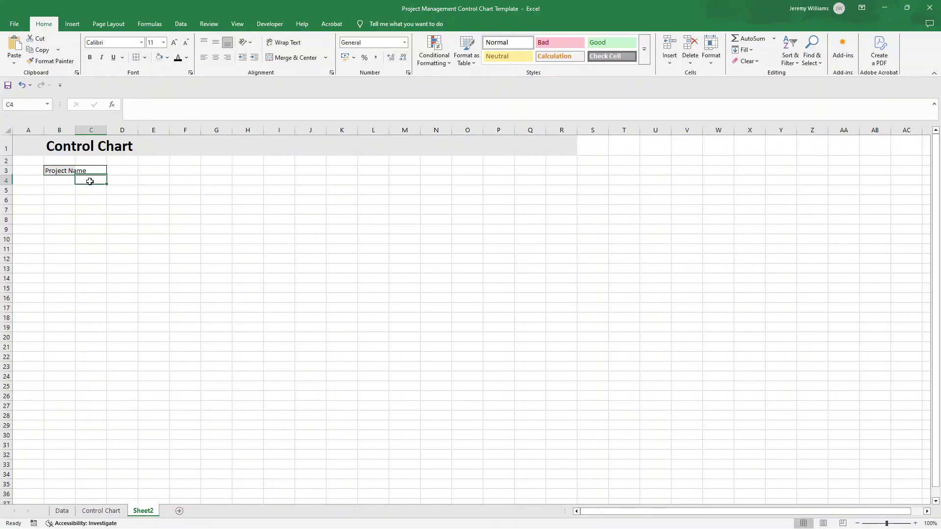
pyautogui.moveTo(75, 130)
pyautogui.mouseDown()
pyautogui.moveTo(93, 130)
pyautogui.moveTo(75, 130)
pyautogui.mouseUp()
# - Format the Project Name label as bold, wrapped text with light grey fill, and widen column C to about twice its width
pyautogui.click(62, 170)
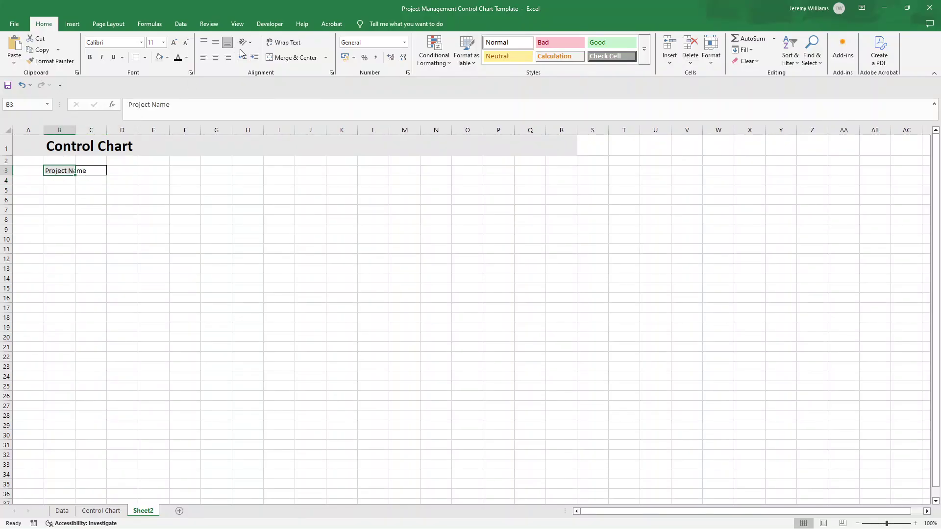
pyautogui.click(90, 58)
pyautogui.click(290, 43)
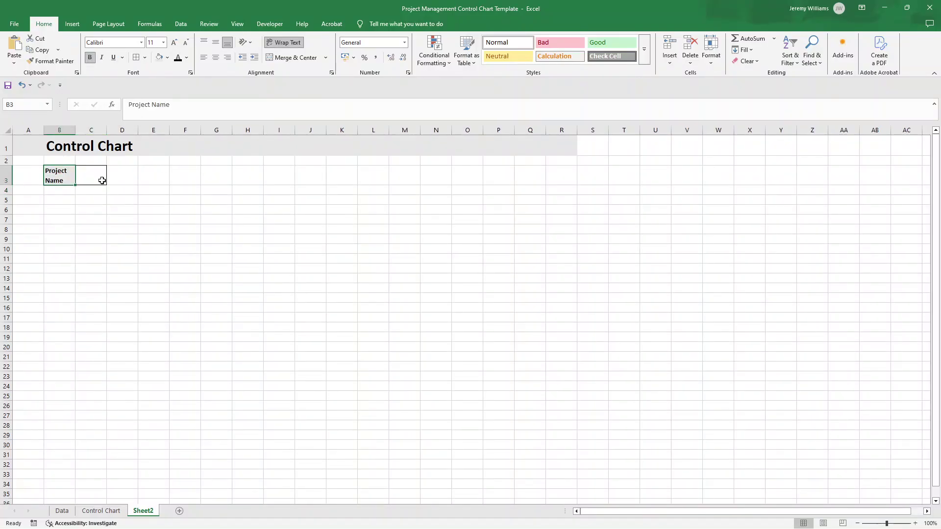
pyautogui.click(81, 181)
pyautogui.moveTo(106, 130); pyautogui.dragTo(145, 128)
# - Enter the column headings #, Date, Value, AVG, UCL and LCL in cells B5 to G5
pyautogui.click(64, 200)
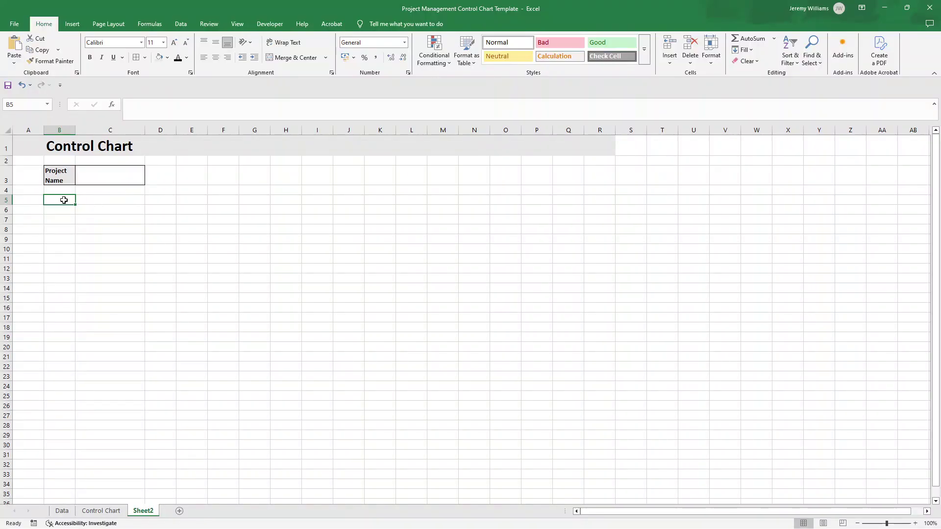
pyautogui.write('#')
pyautogui.press('Tab')
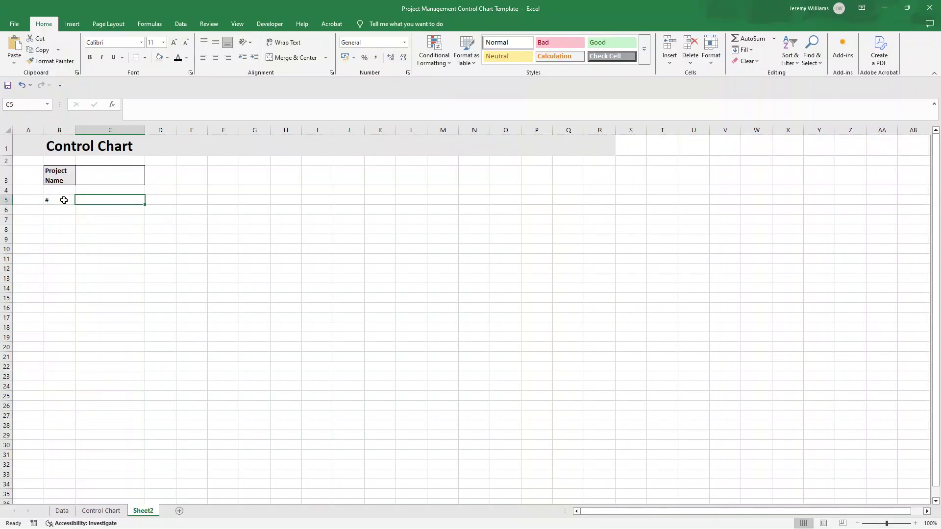
pyautogui.write('Date')
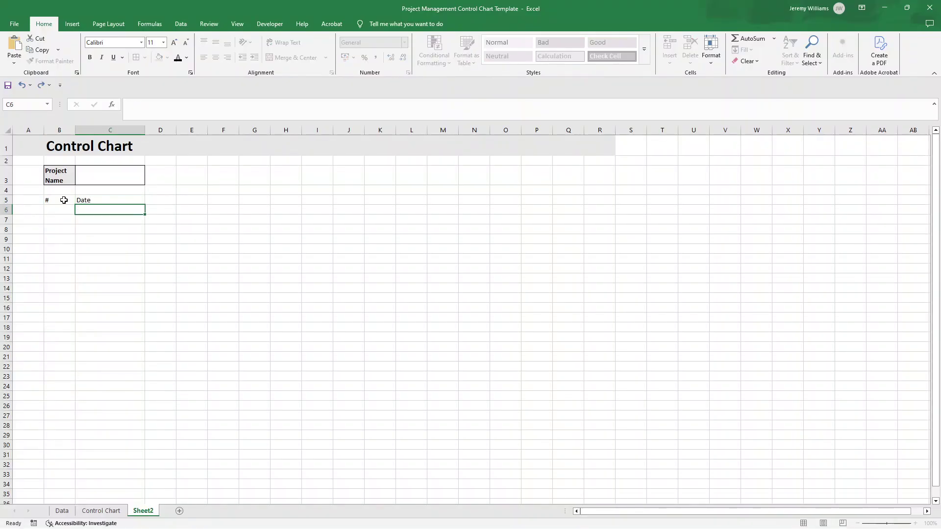
pyautogui.press('Tab')
pyautogui.write('Value')
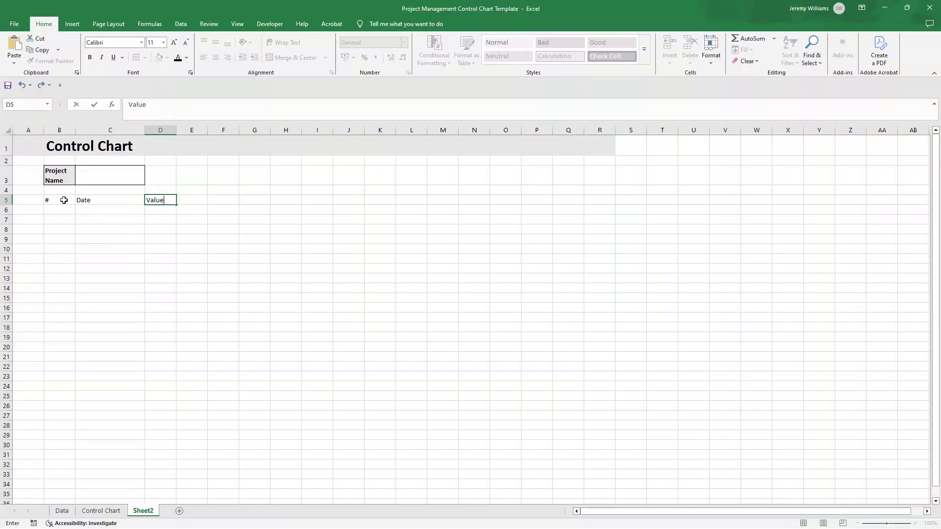
pyautogui.press('Tab')
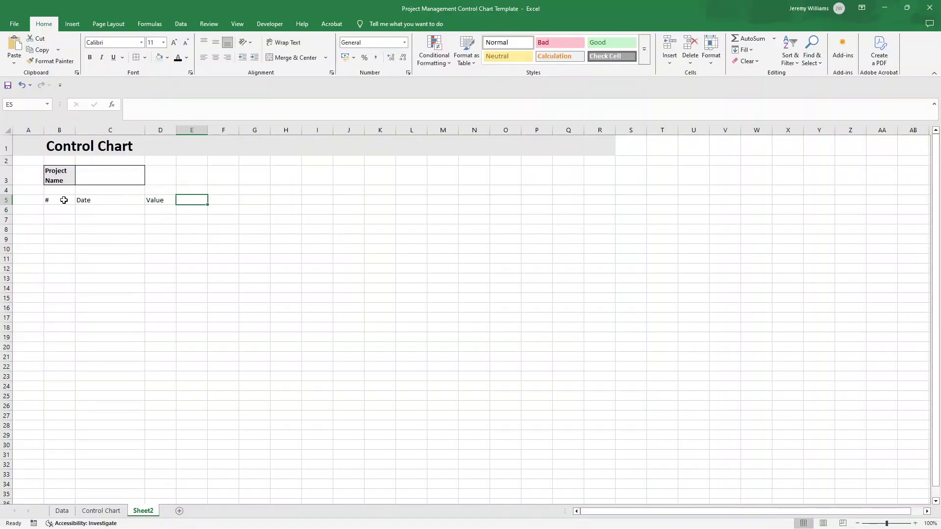
pyautogui.write('AVG')
pyautogui.press('Tab')
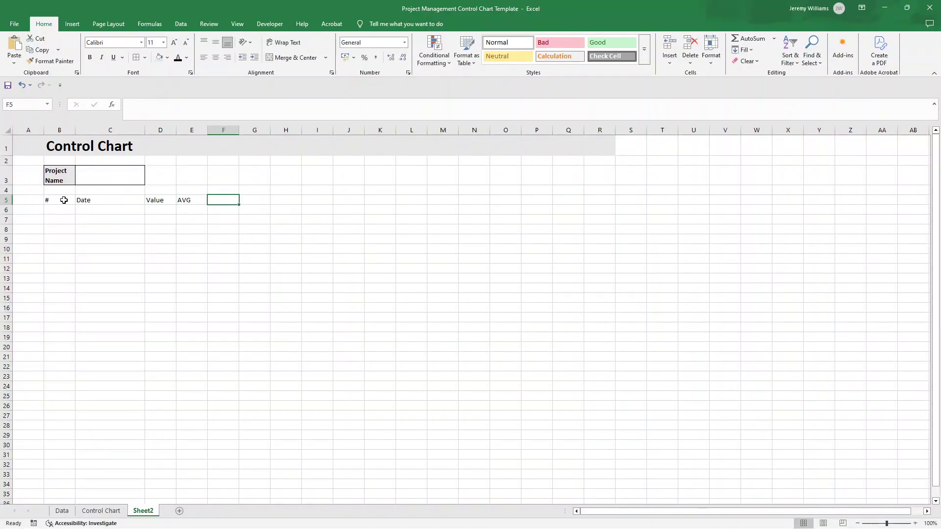
pyautogui.write('UCL')
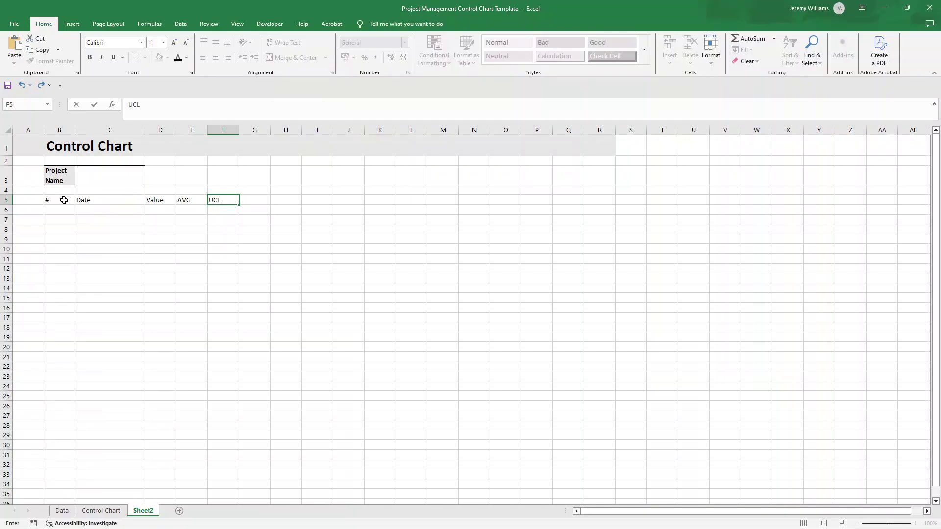
pyautogui.press('Tab')
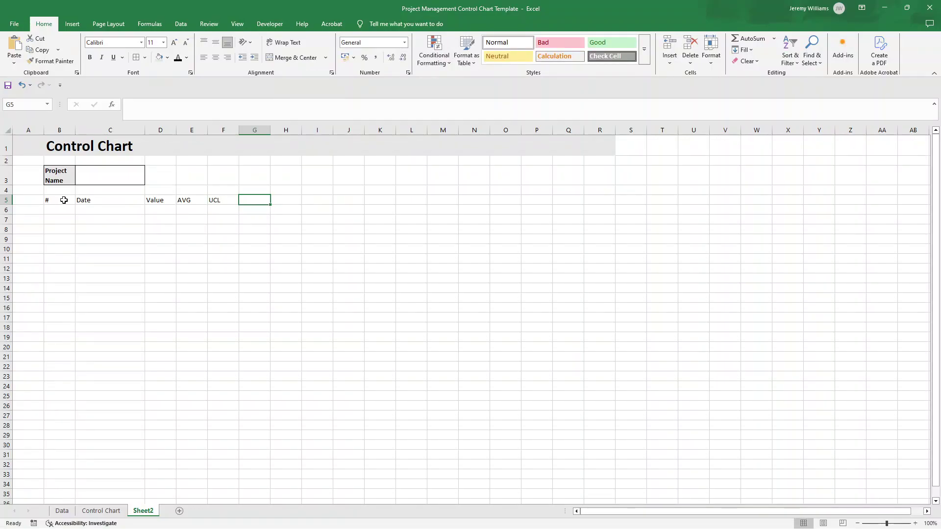
pyautogui.write('LCL')
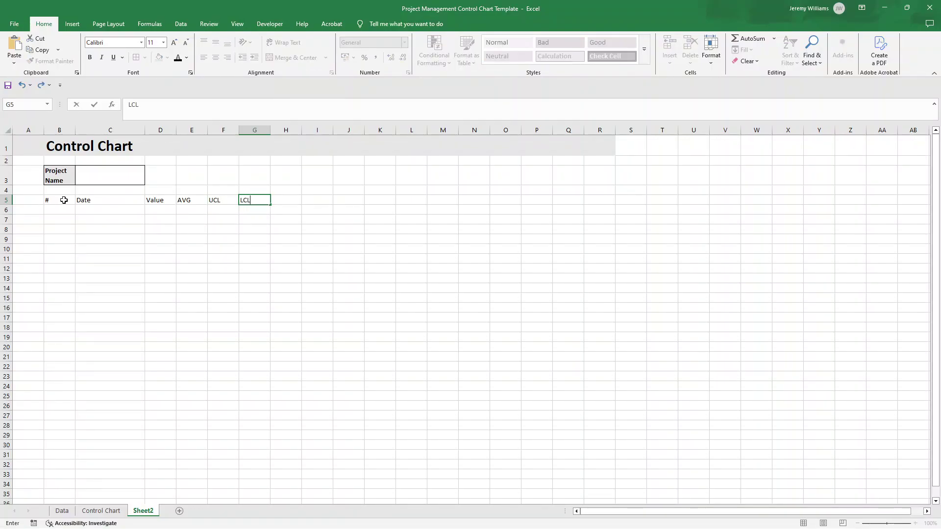
pyautogui.press('Return')
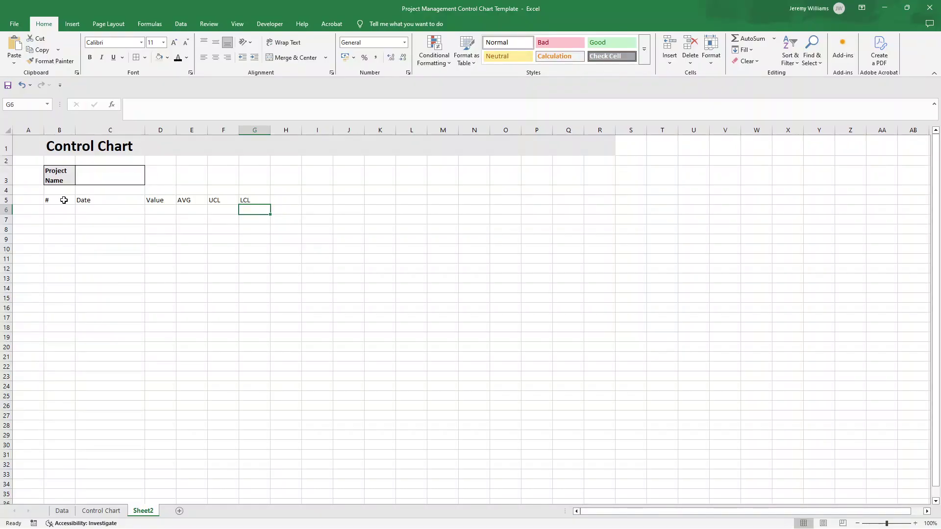
# - Convert the range B5:G20 into a table, using its first row as headers
pyautogui.moveTo(64, 200); pyautogui.dragTo(261, 348)
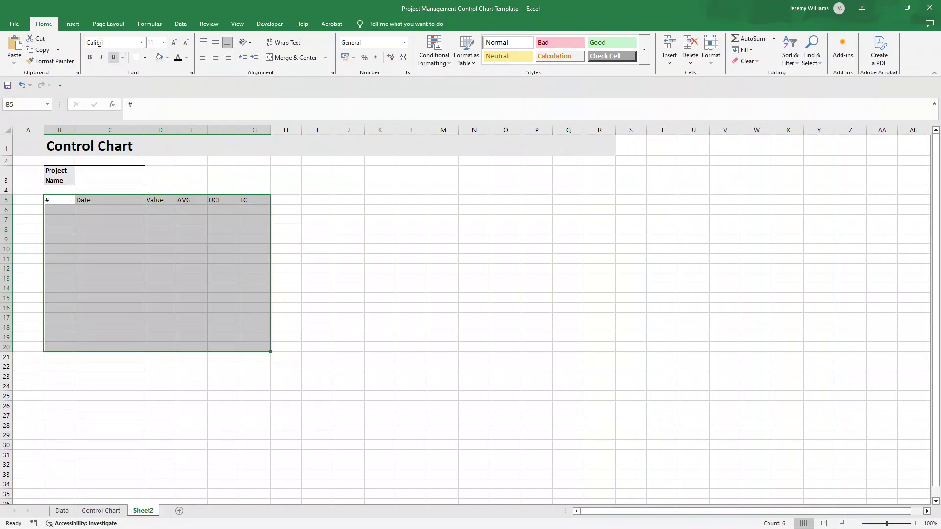
pyautogui.click(73, 25)
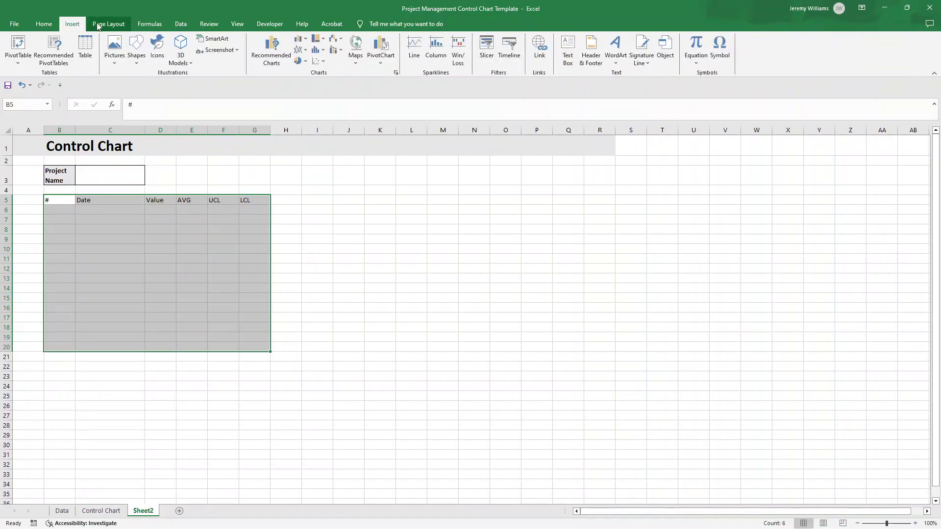
pyautogui.click(90, 51)
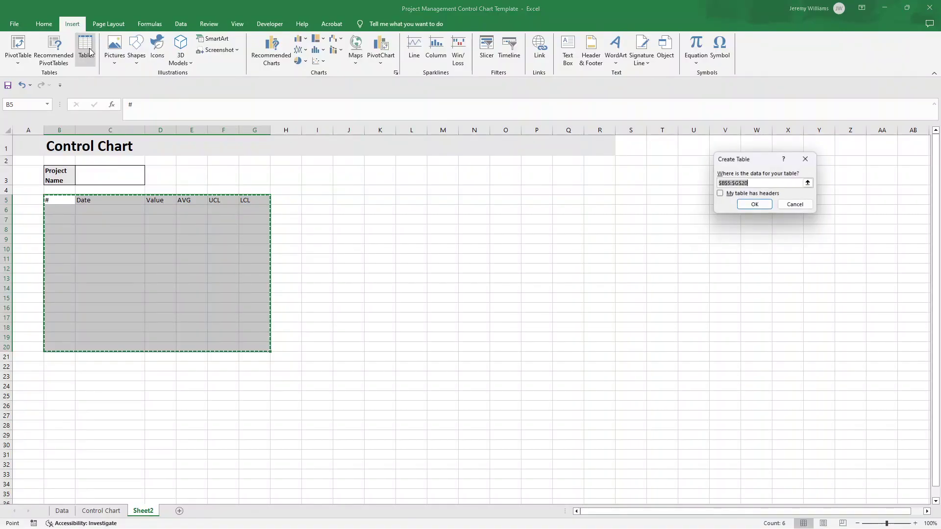
pyautogui.click(721, 194)
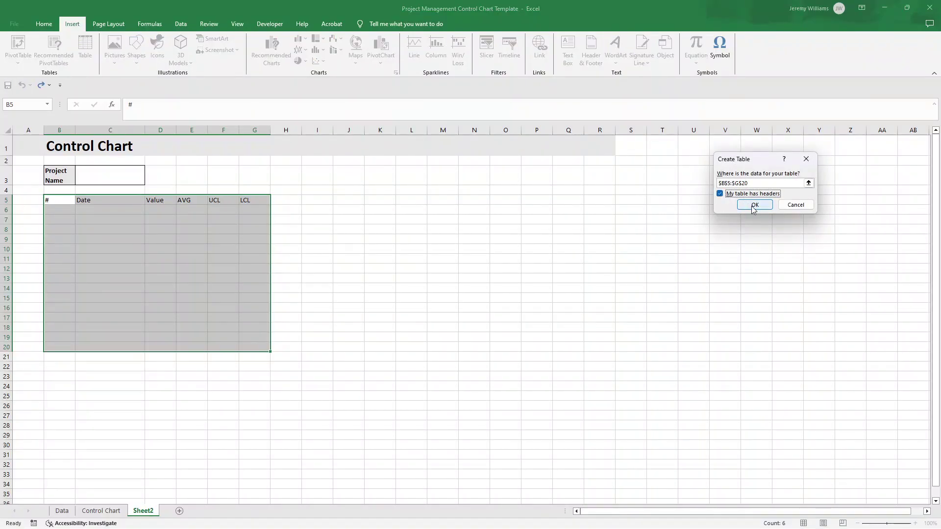
pyautogui.click(754, 205)
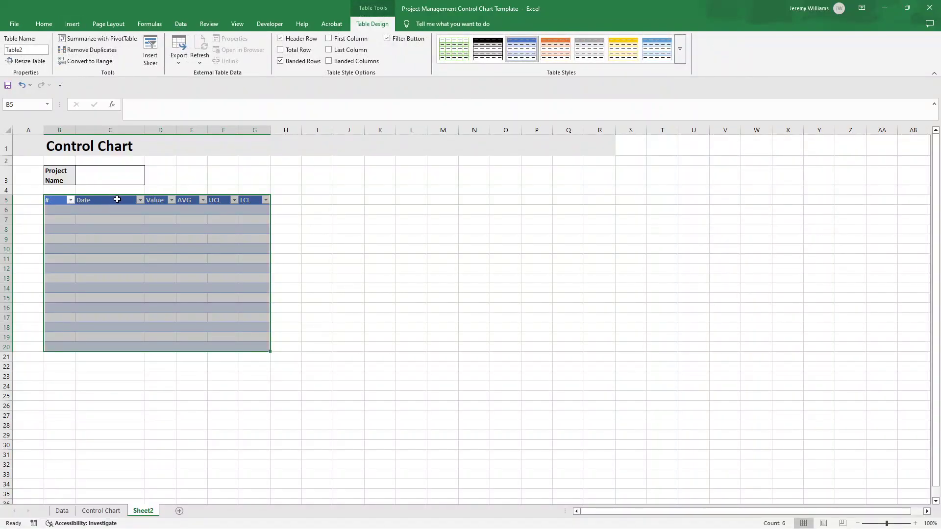
# - Apply the light table style with a grey header row and set the heading text in B5:G5 to black
pyautogui.click(685, 48)
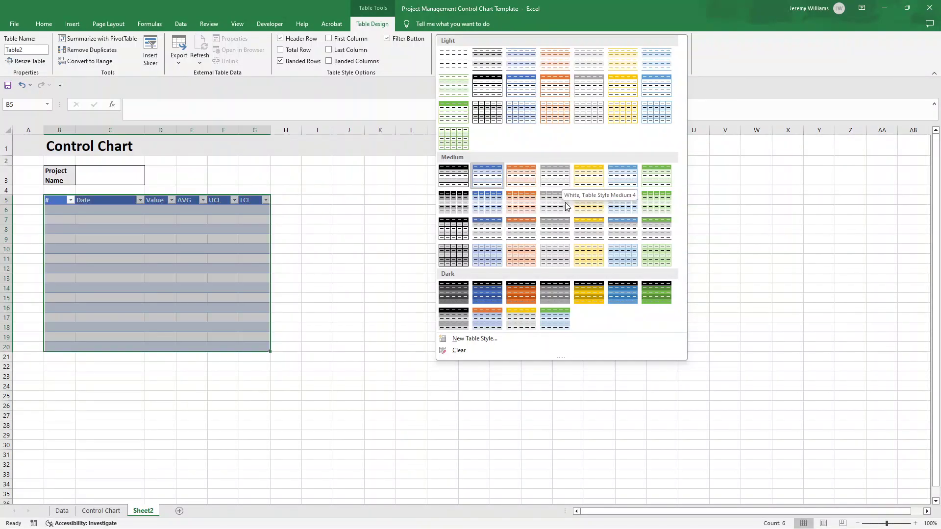
pyautogui.click(584, 93)
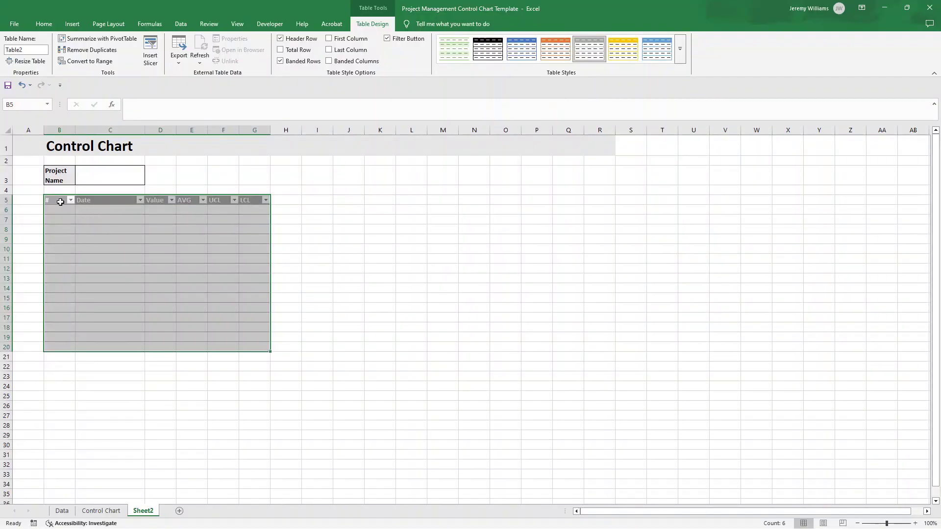
pyautogui.moveTo(61, 202); pyautogui.dragTo(248, 200)
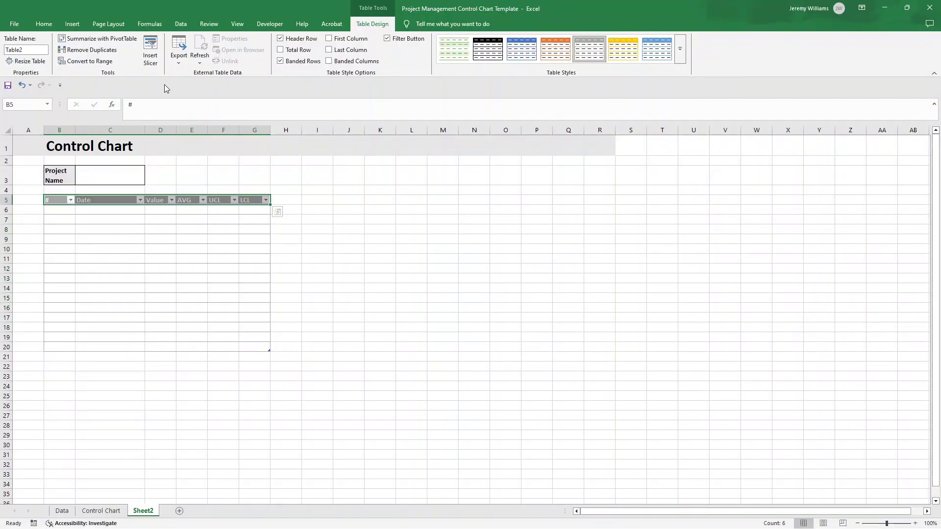
pyautogui.click(43, 23)
pyautogui.click(177, 57)
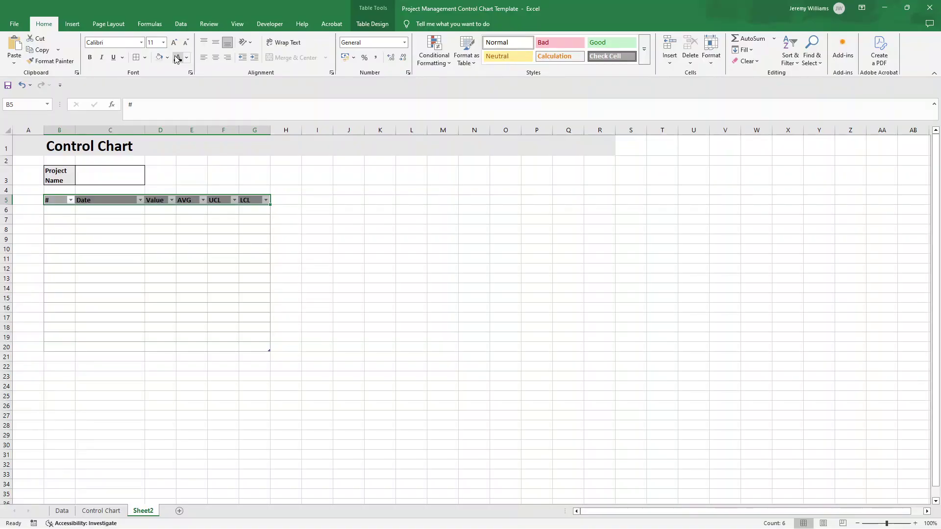
pyautogui.click(27, 220)
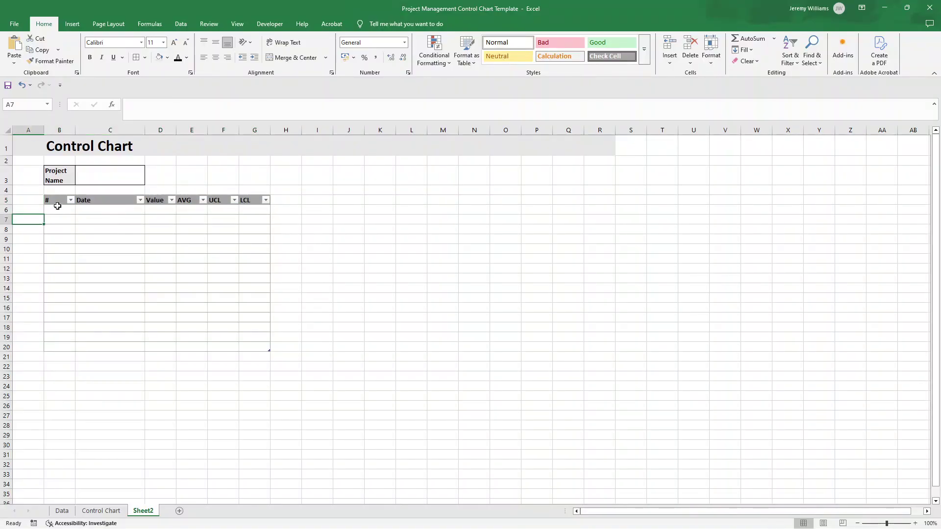
# - Add borders around every cell of the table range B5:G20
pyautogui.click(59, 199)
pyautogui.moveTo(58, 199); pyautogui.dragTo(261, 343)
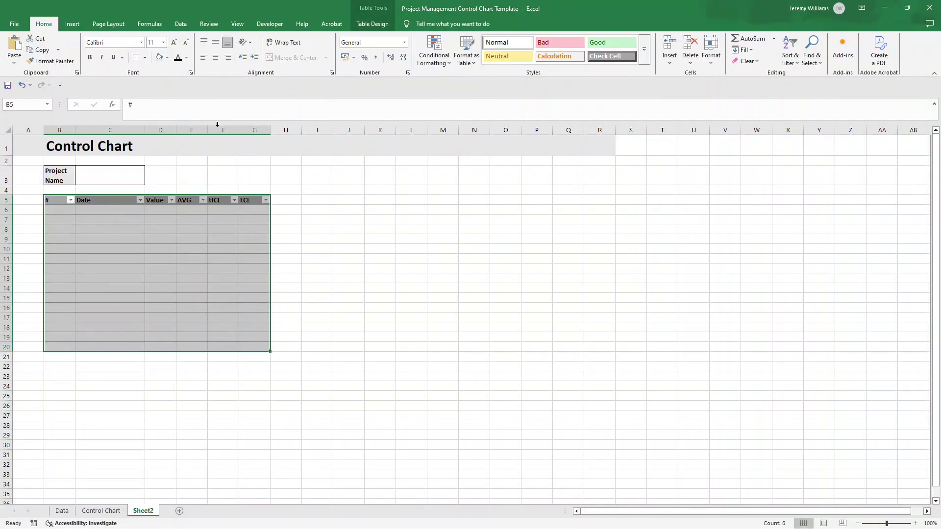
pyautogui.click(134, 58)
pyautogui.click(381, 276)
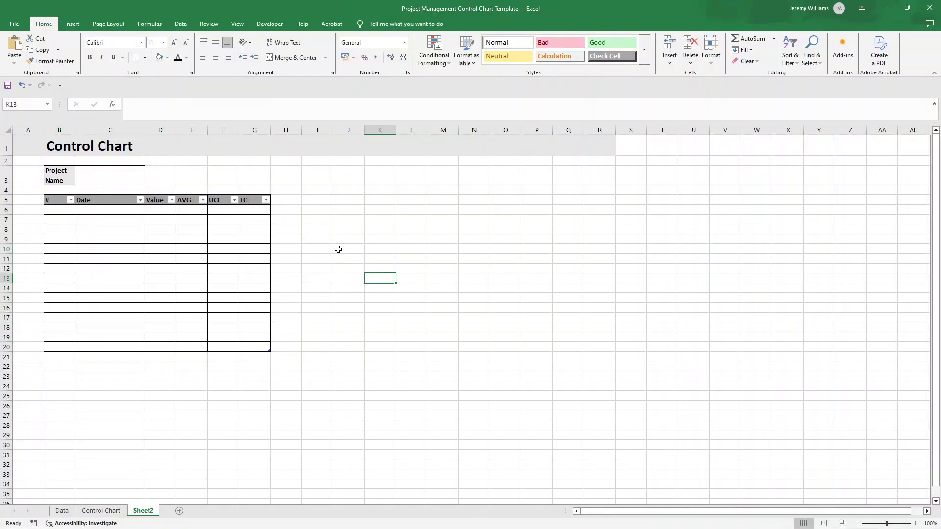
# - Fill the AVG, UCL and LCL columns, including their headings, in E5:G20 with light grey
pyautogui.moveTo(187, 200); pyautogui.dragTo(260, 348)
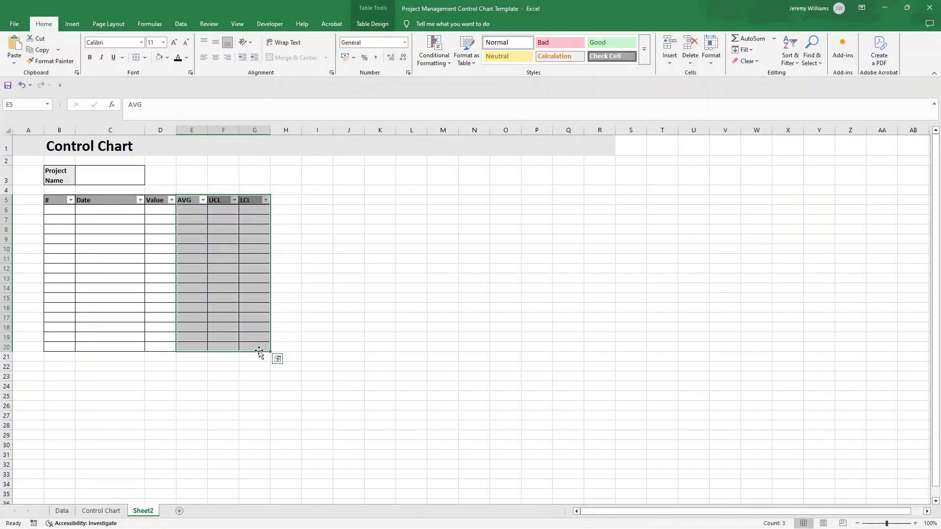
pyautogui.click(167, 58)
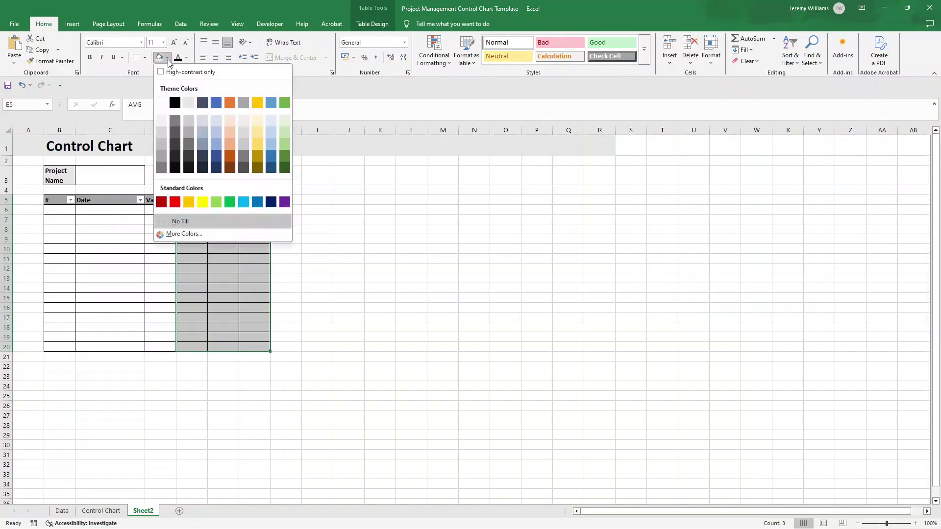
pyautogui.click(245, 127)
pyautogui.click(337, 211)
pyautogui.moveTo(185, 200); pyautogui.dragTo(261, 346)
pyautogui.click(369, 247)
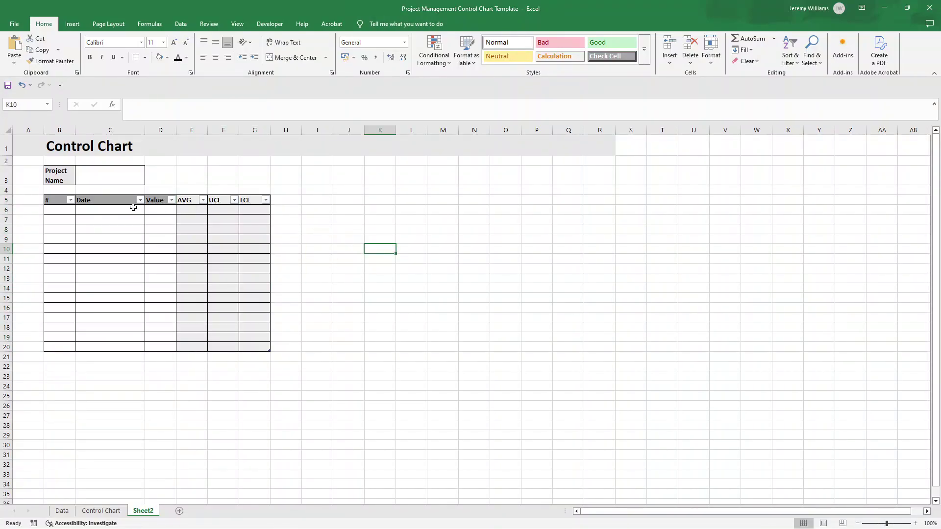
# - Number the # column from 1 to 10 in cells B6 to B15 by entering 1, 2, 3 and filling the series down
pyautogui.click(88, 207)
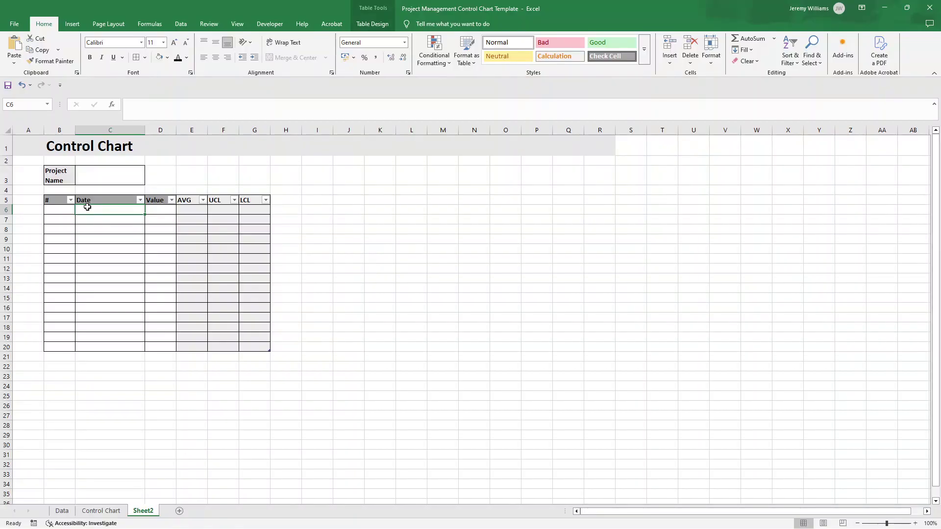
pyautogui.click(67, 208)
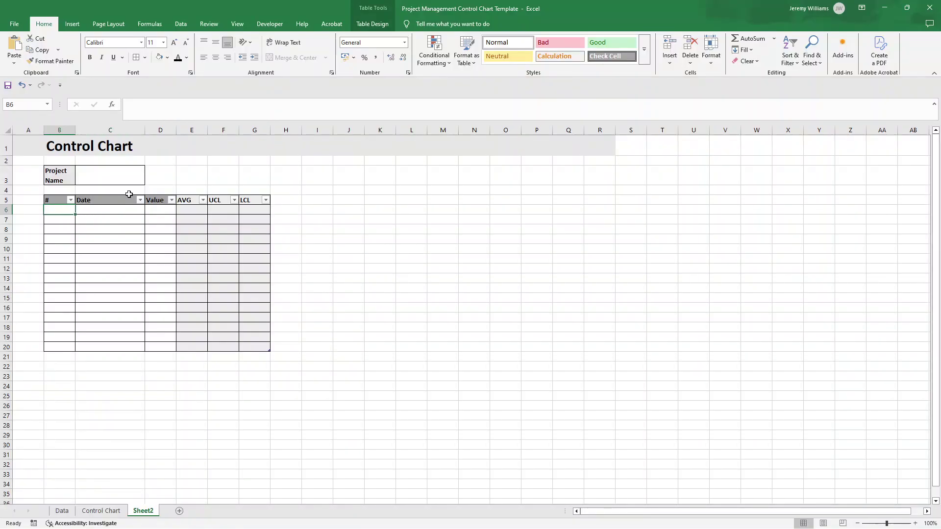
pyautogui.write('1')
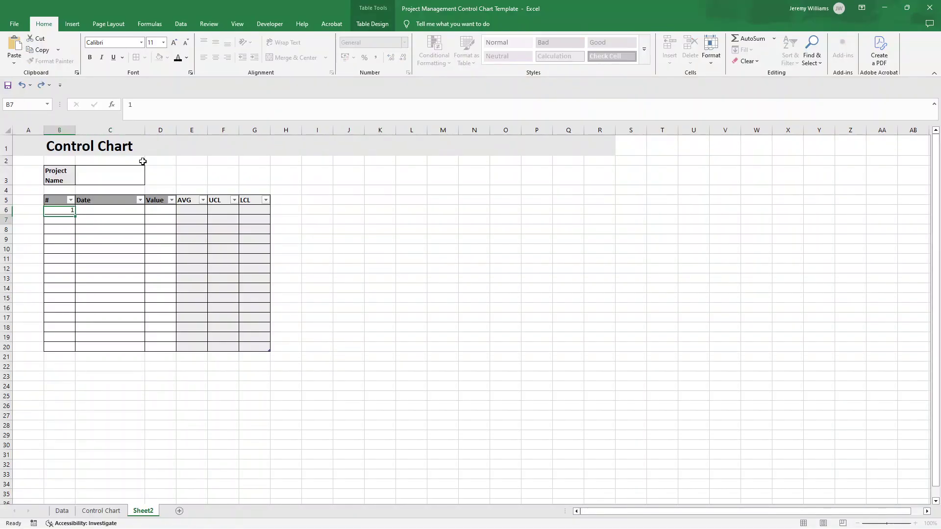
pyautogui.press('Return')
pyautogui.write('2')
pyautogui.press('Return')
pyautogui.write('3')
pyautogui.press('Return')
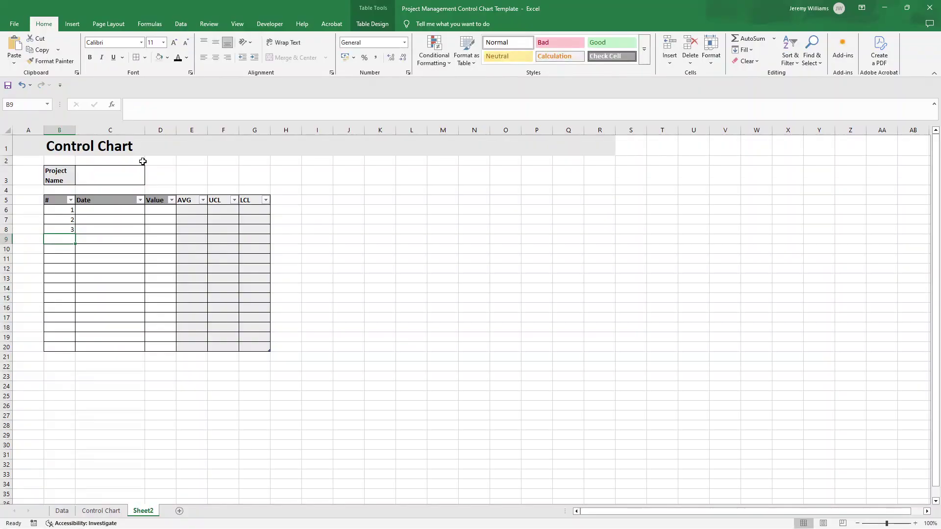
pyautogui.moveTo(72, 210); pyautogui.dragTo(76, 307)
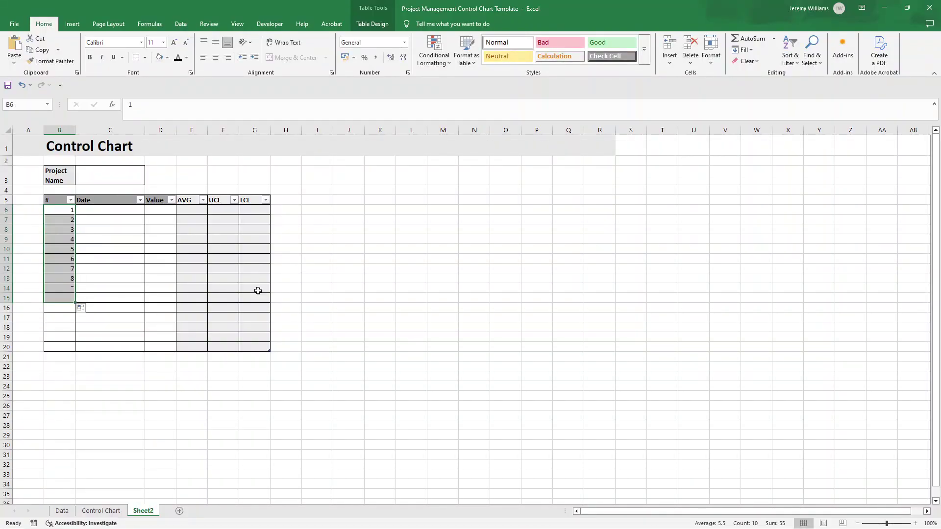
pyautogui.click(328, 278)
# - Delete the unused table rows 16 to 20 from the worksheet
pyautogui.click(7, 308)
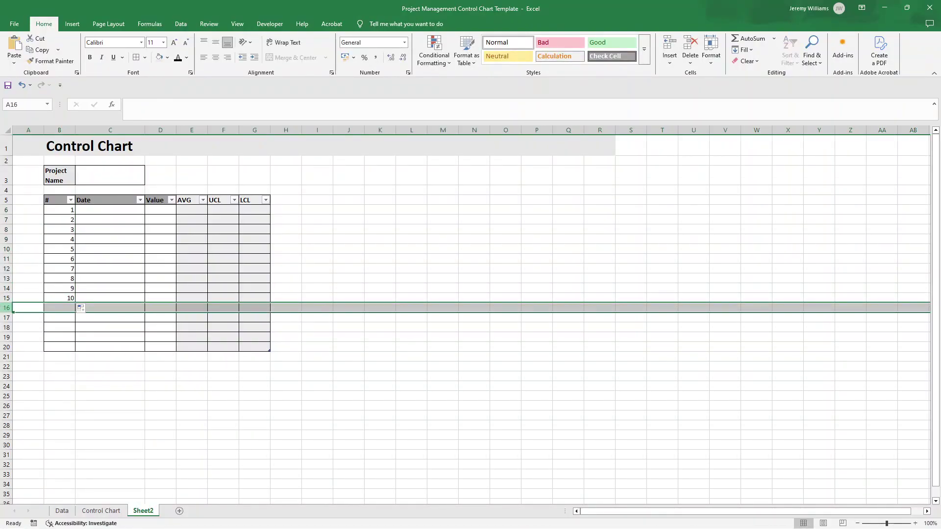
pyautogui.keyDown('shift'); pyautogui.click(7, 347); pyautogui.keyUp('shift')
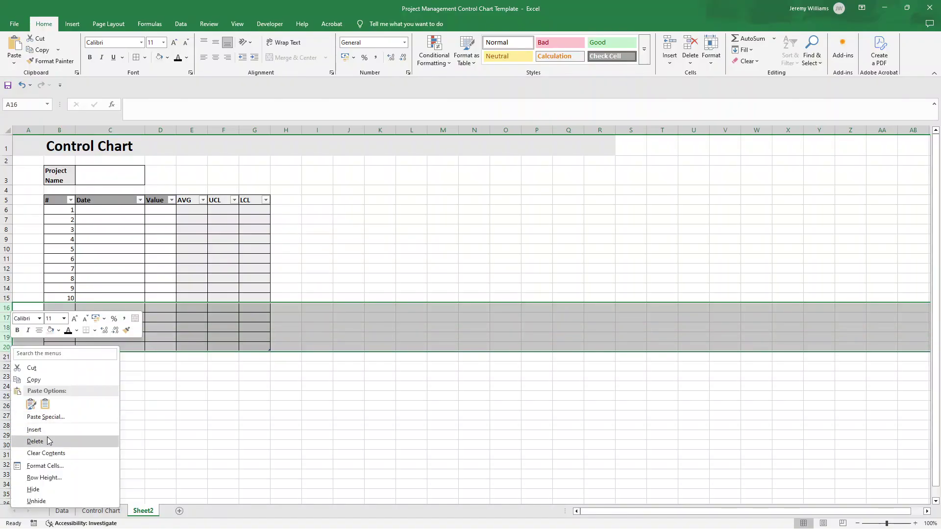
pyautogui.click(48, 441)
pyautogui.click(118, 375)
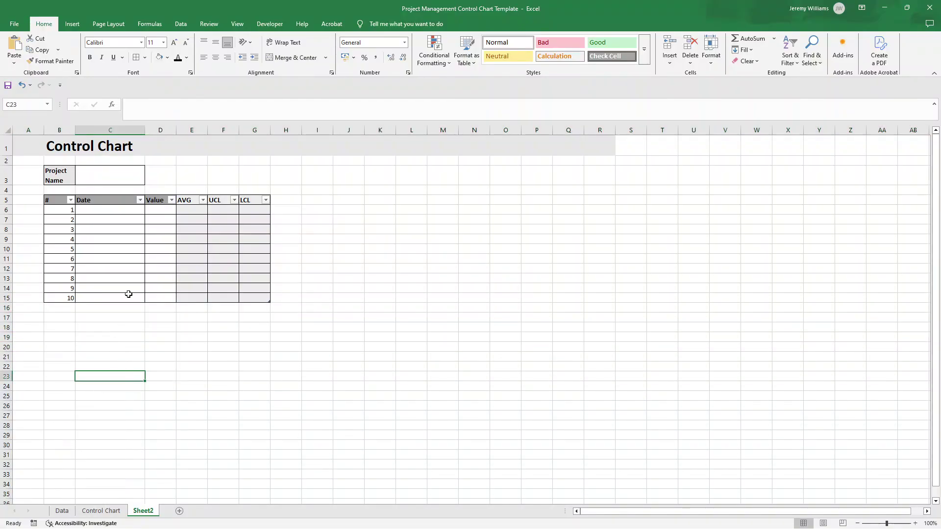
# - Enter 01/05/2025 in the first Date cell C6 and fill the daily dates down to C15
pyautogui.click(116, 211)
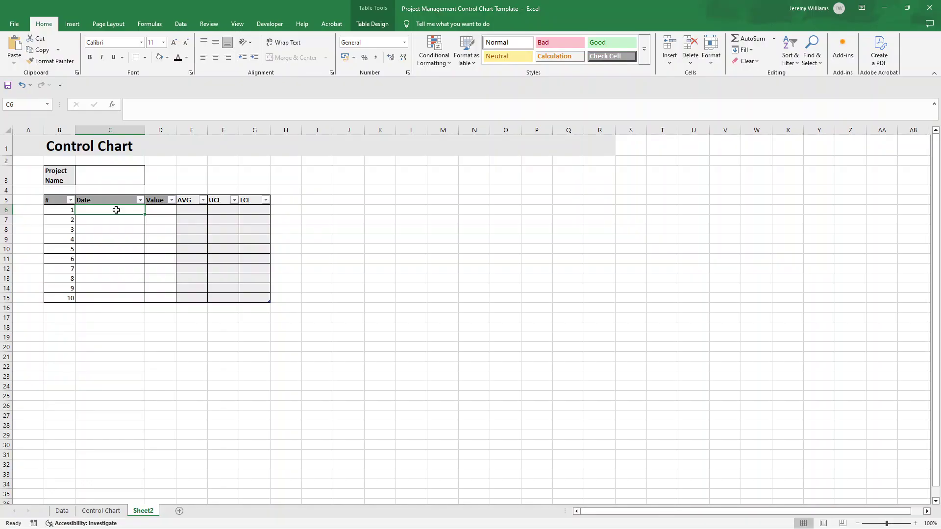
pyautogui.write('0')
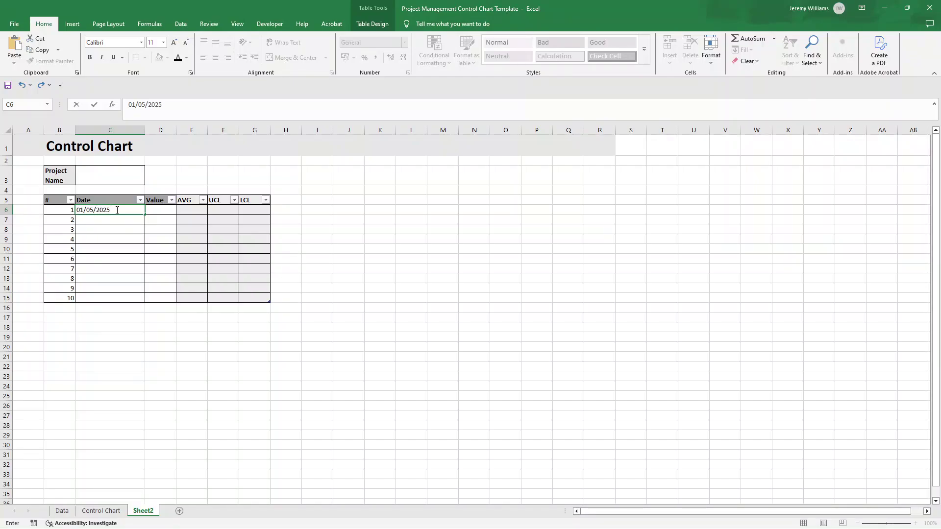
pyautogui.write('1/05/2025')
pyautogui.press('Return')
pyautogui.click(117, 210)
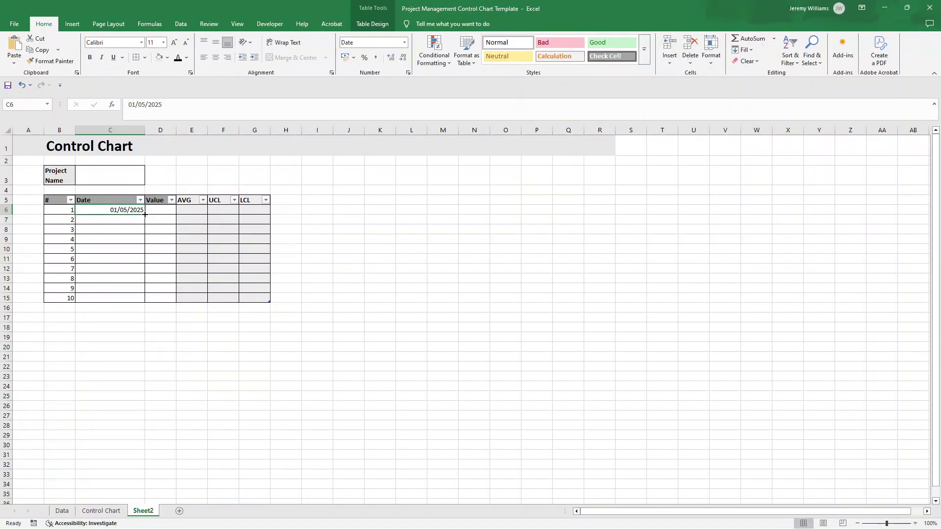
pyautogui.moveTo(144, 214); pyautogui.dragTo(143, 301)
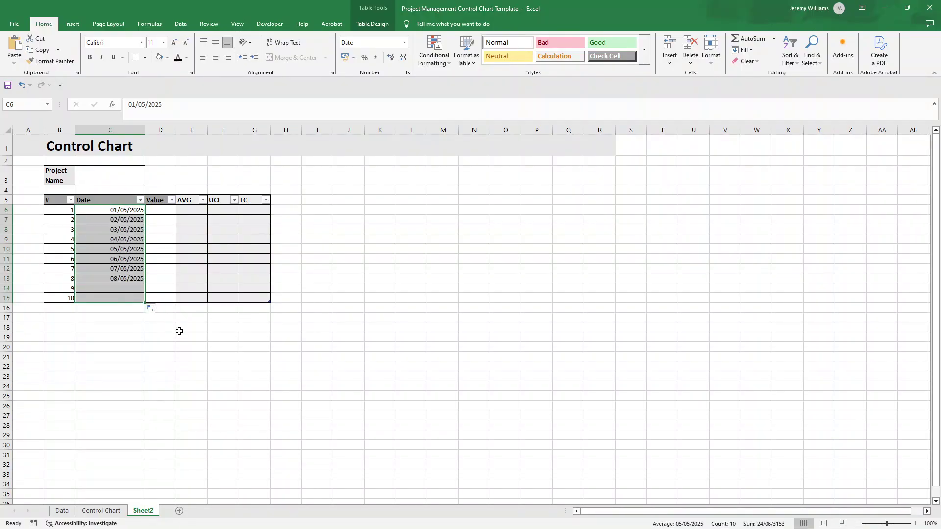
pyautogui.click(178, 330)
pyautogui.click(121, 210)
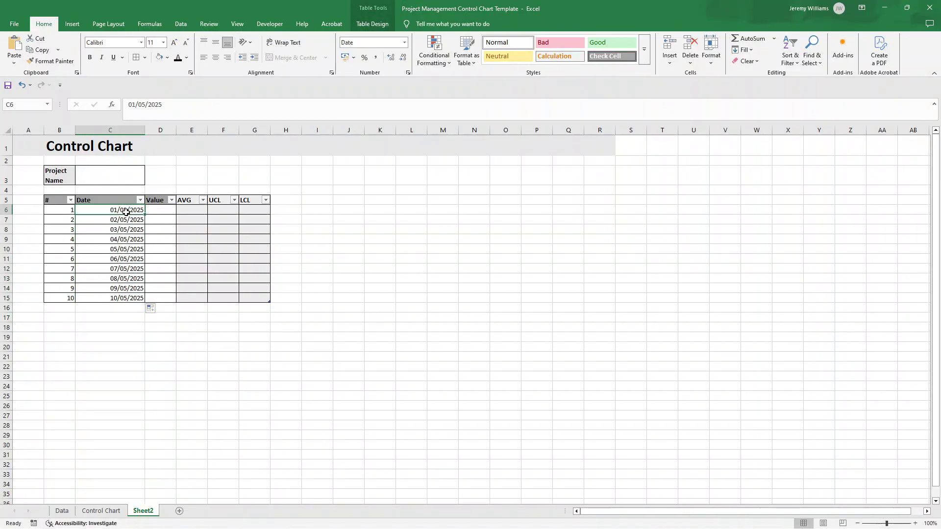
# - Enter 5, 6, 2, -2, 9 and 4 in cells D6 to D11 of the Value column
pyautogui.click(165, 210)
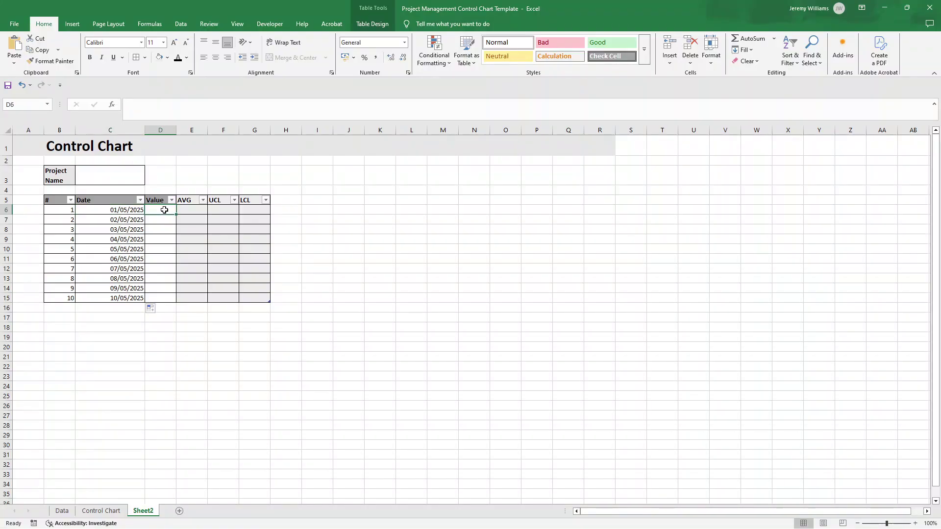
pyautogui.write('5')
pyautogui.press('Return')
pyautogui.write('6')
pyautogui.press('Return')
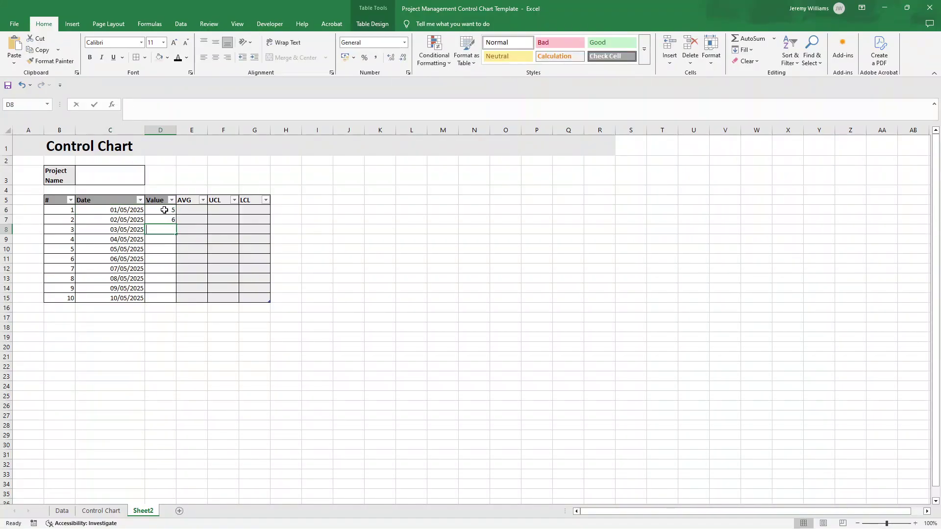
pyautogui.write('2')
pyautogui.press('Return')
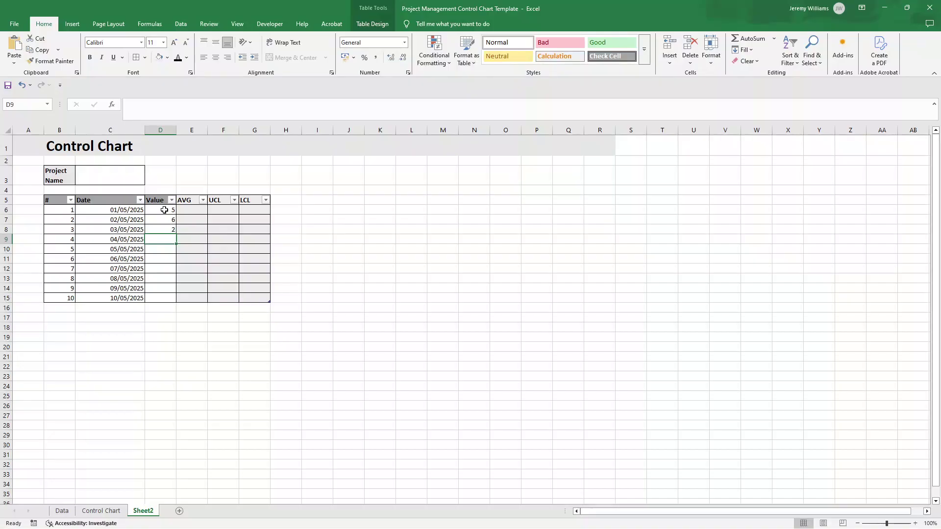
pyautogui.write('-2')
pyautogui.press('Return')
pyautogui.write('9')
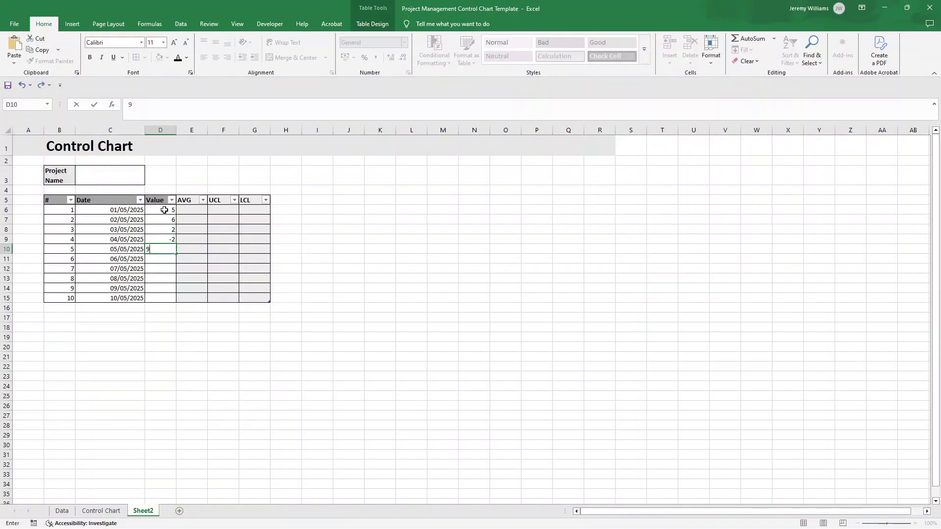
pyautogui.press('Return')
pyautogui.write('4')
pyautogui.press('Return')
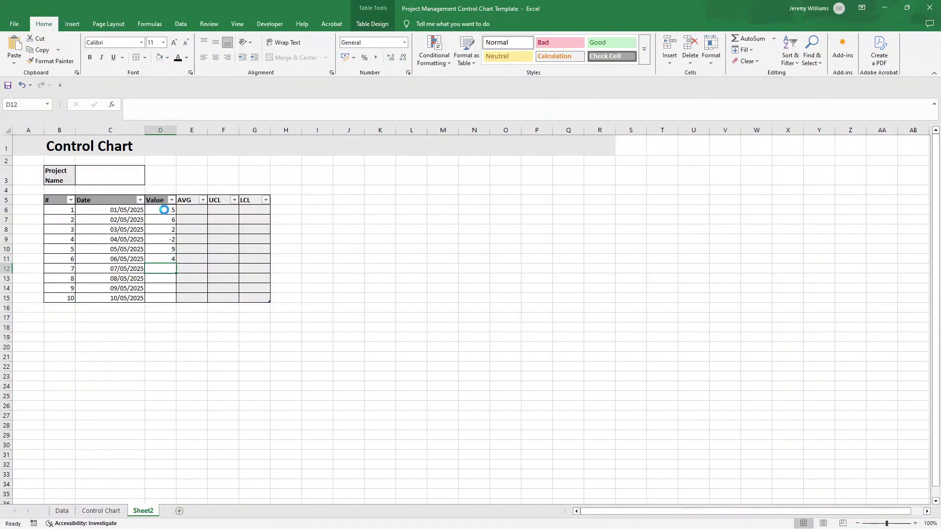
# - Complete the Value column with -1, 3, 5 and 8 in cells D12 to D15
pyautogui.press('Return')
pyautogui.press('Up')
pyautogui.write('=-')
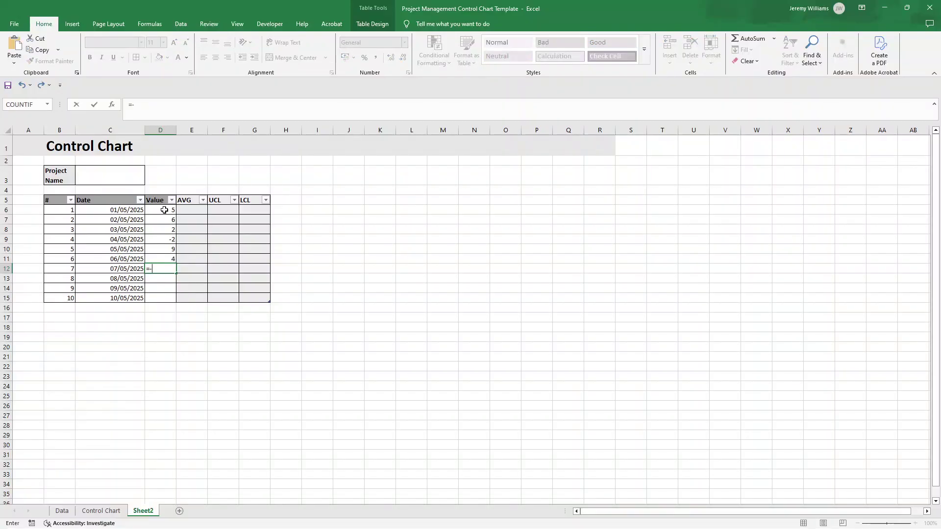
pyautogui.press('Escape')
pyautogui.write('=-1')
pyautogui.press('Return')
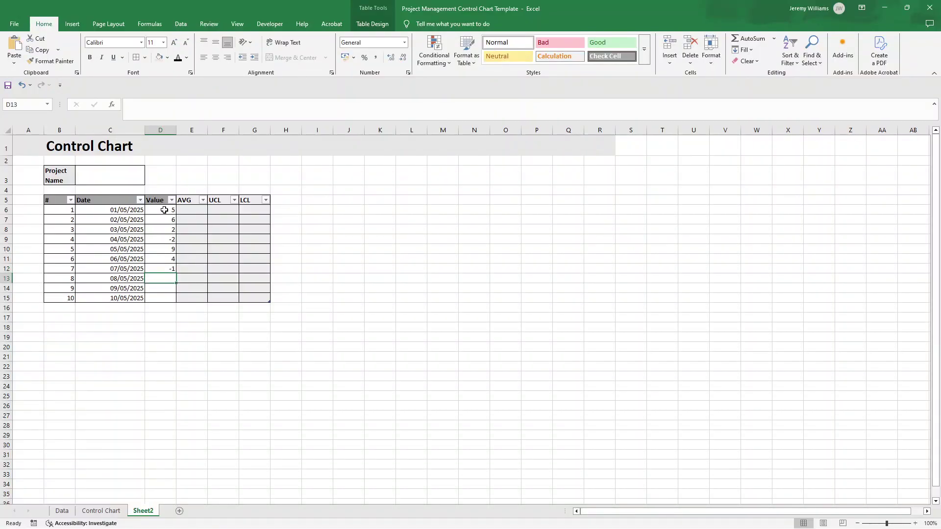
pyautogui.write('3')
pyautogui.press('Return')
pyautogui.write('5')
pyautogui.press('Return')
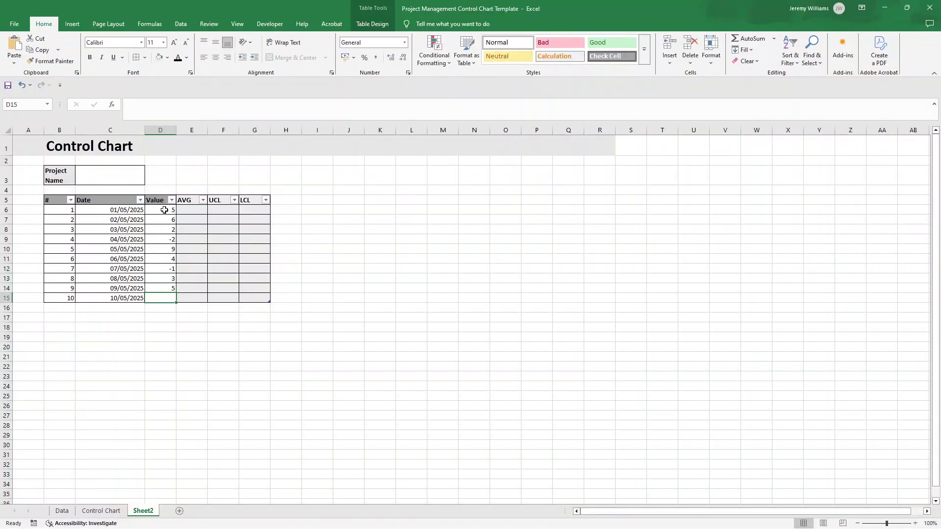
pyautogui.write('8')
pyautogui.press('Return')
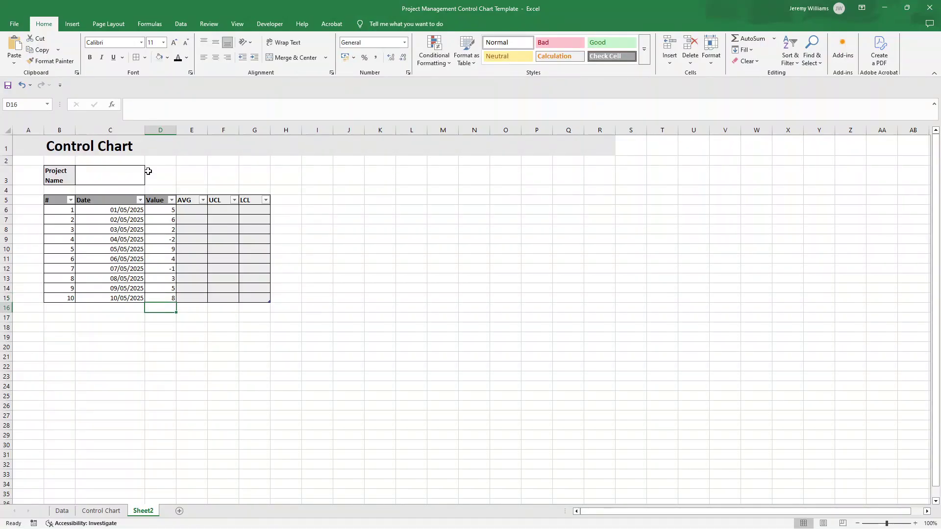
# - Rename the worksheet Sheet2 as Control Chart Demo
pyautogui.doubleClick(155, 510)
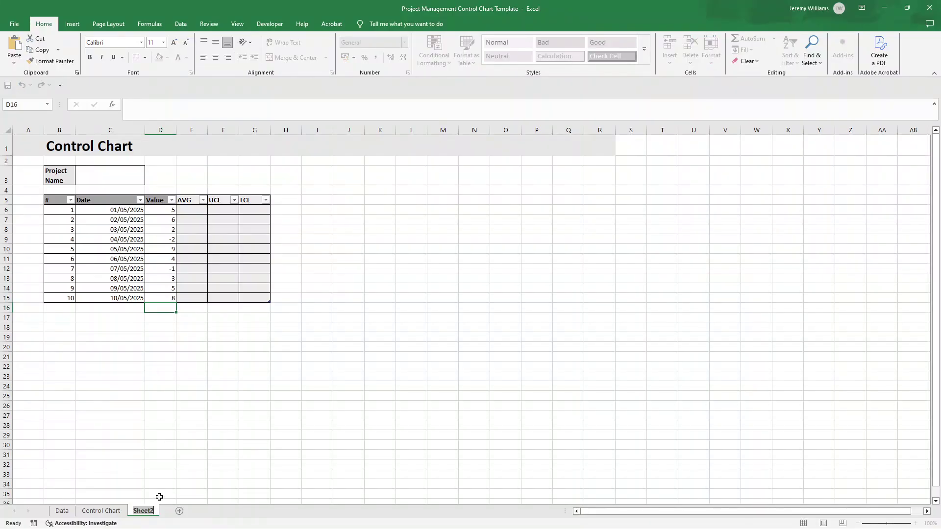
pyautogui.write('Control Chart Demo')
pyautogui.click(156, 485)
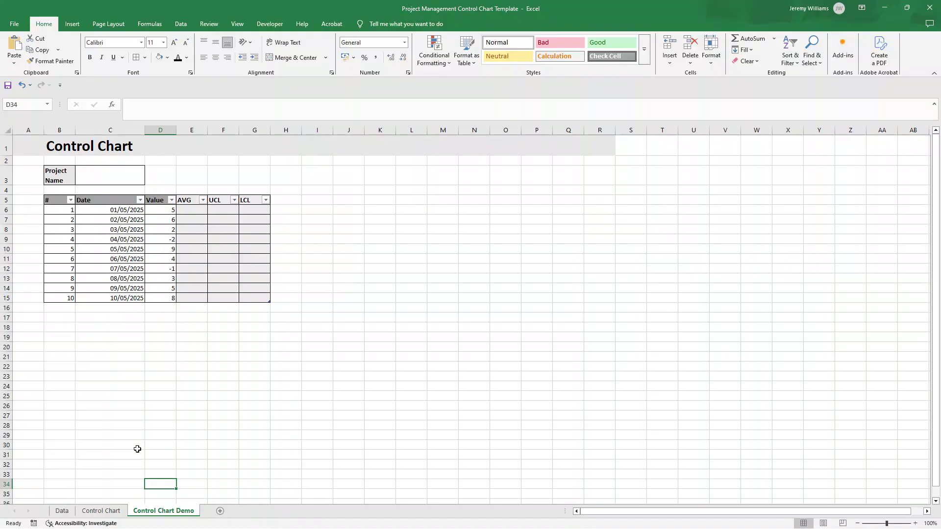
pyautogui.click(142, 365)
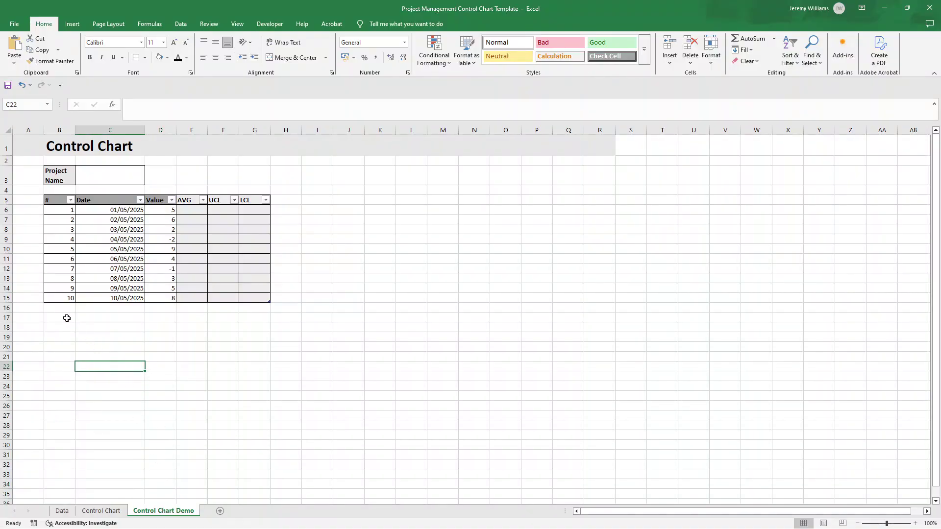
# - Examine the average, standard deviation and control limit table on the Data sheet and the finished Control Chart sheet
pyautogui.click(66, 318)
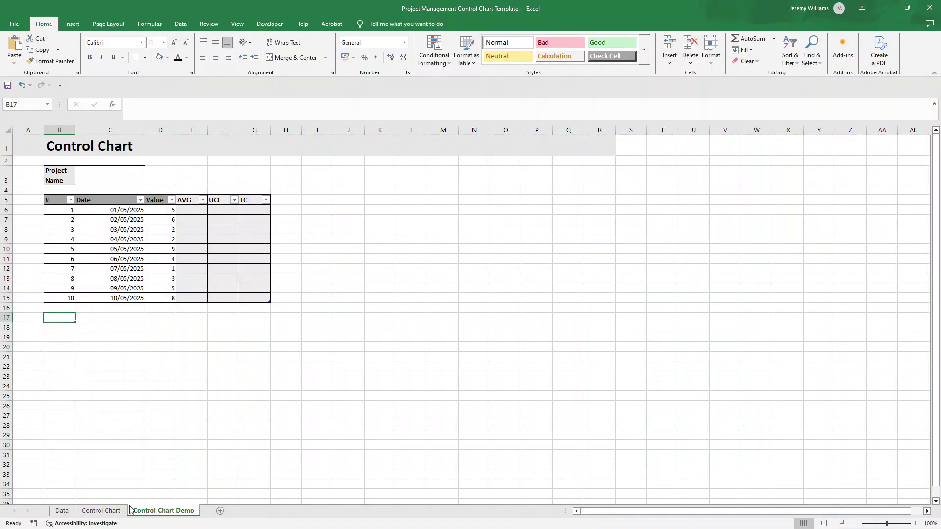
pyautogui.click(68, 511)
pyautogui.moveTo(84, 151); pyautogui.dragTo(143, 179)
pyautogui.click(194, 193)
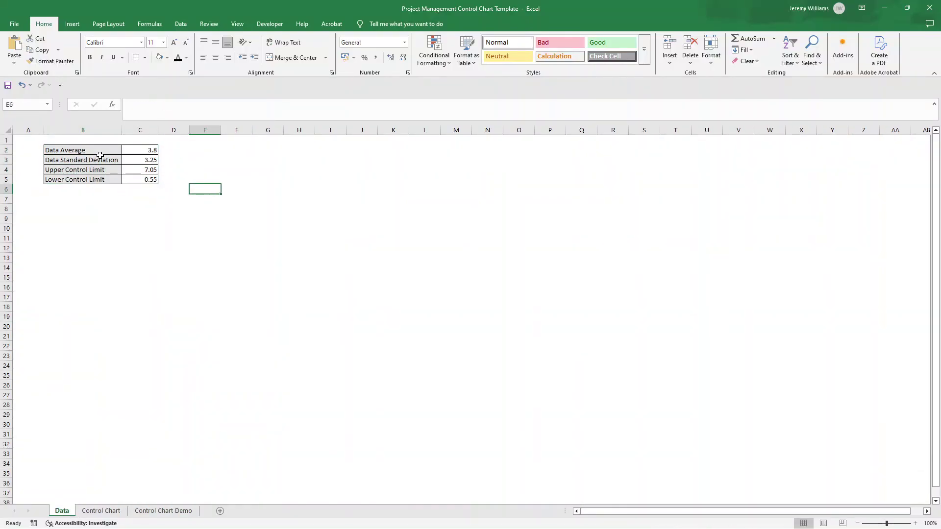
pyautogui.moveTo(99, 153); pyautogui.dragTo(136, 180)
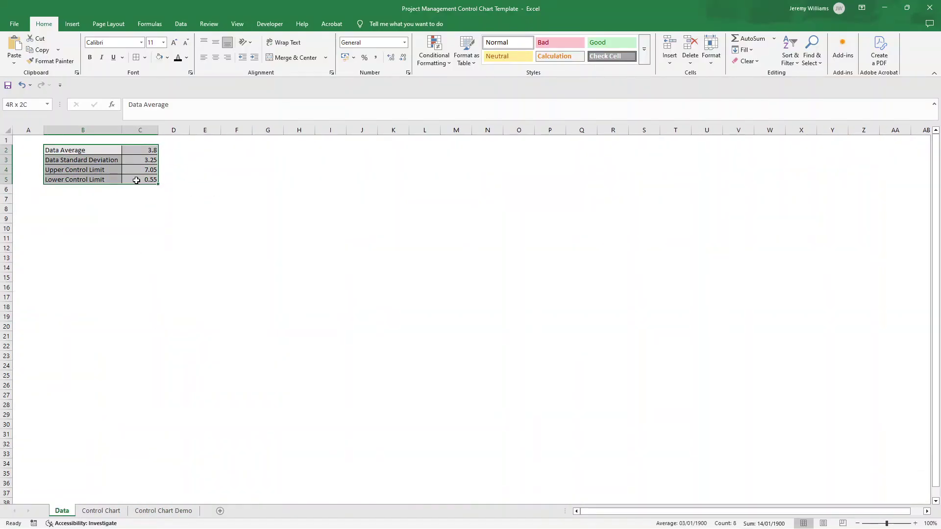
pyautogui.click(101, 511)
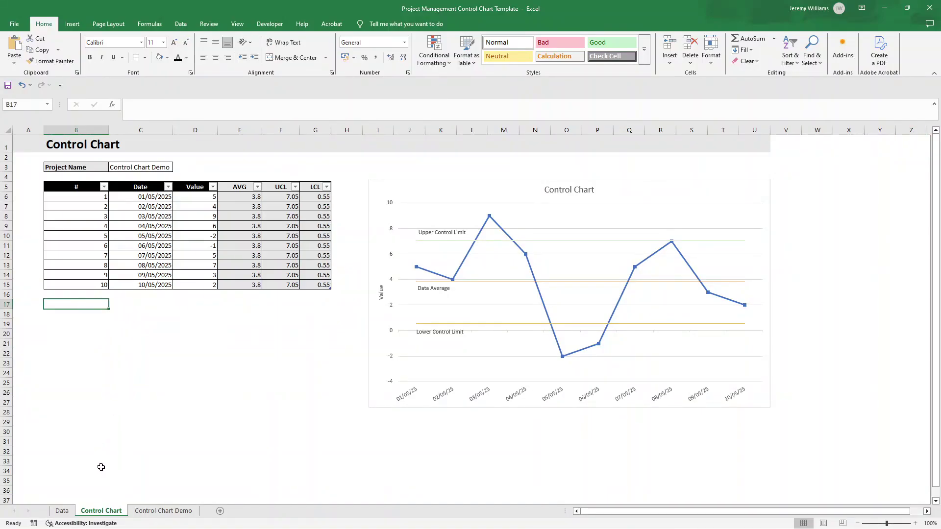
pyautogui.click(153, 511)
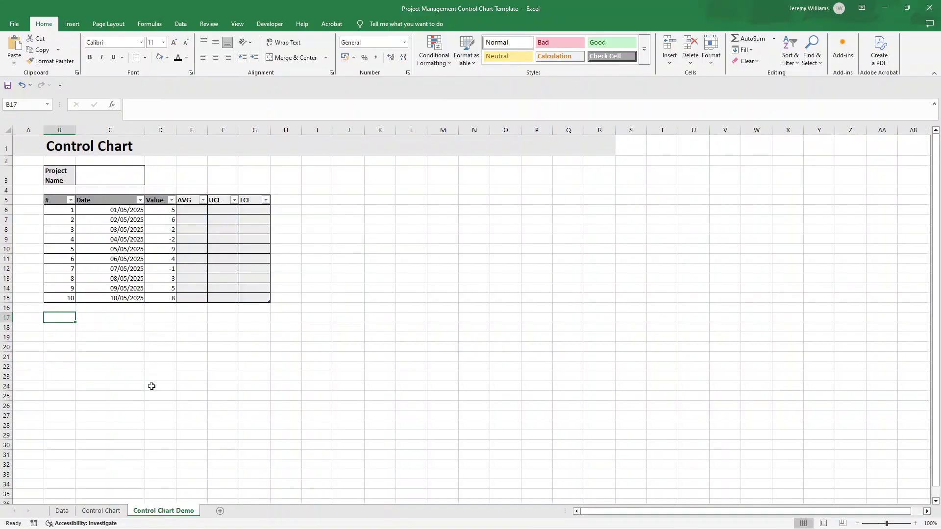
pyautogui.click(123, 319)
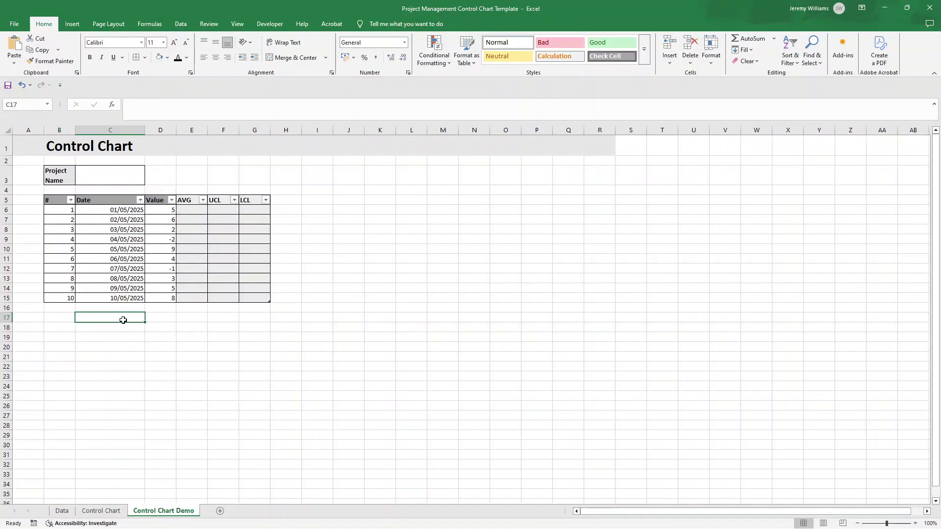
# - Add a new worksheet and name it Data Sheet 2
pyautogui.click(220, 511)
pyautogui.write('Da')
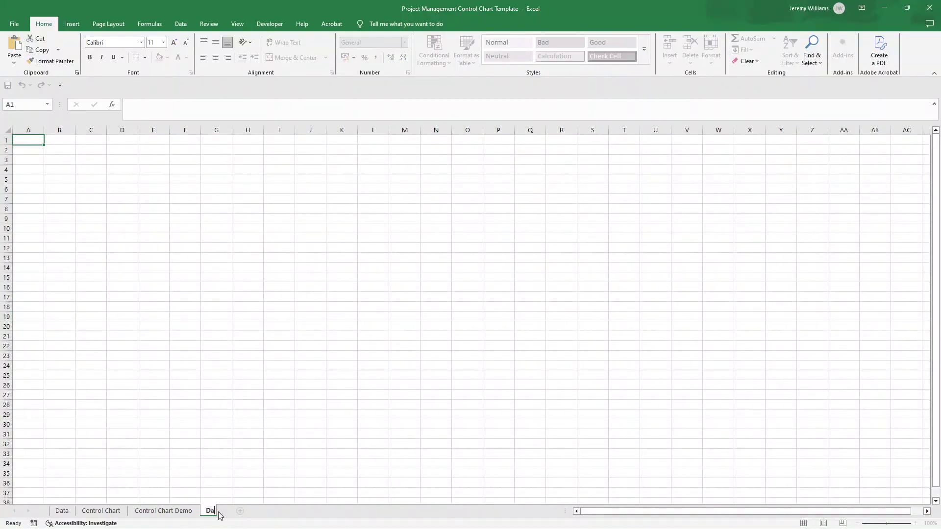
pyautogui.write('ta Contr')
pyautogui.press('BackSpace')
pyautogui.press('BackSpace')
pyautogui.press('BackSpace')
pyautogui.press('BackSpace')
pyautogui.press('BackSpace')
pyautogui.press('BackSpace')
pyautogui.write('Sheet 2')
pyautogui.press('Return')
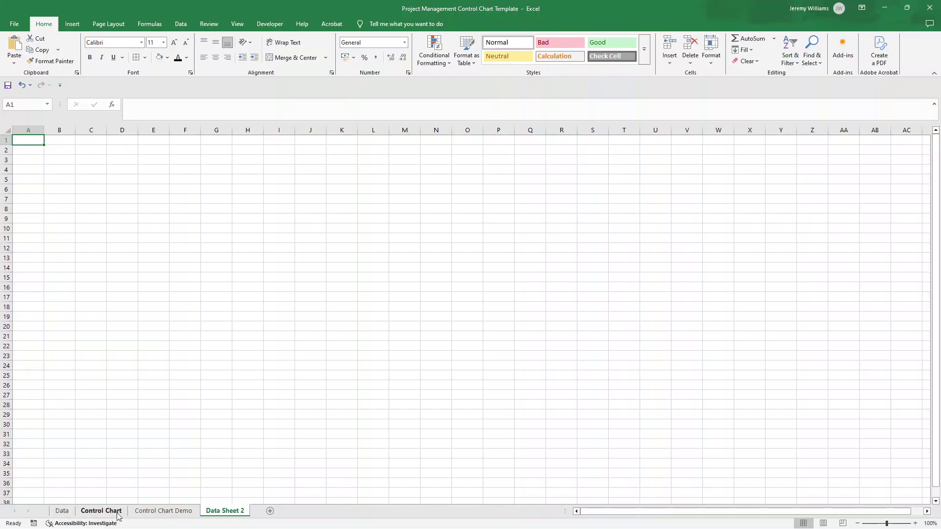
# - Enter the label Data Average in cell B2 of Data Sheet 2
pyautogui.click(166, 513)
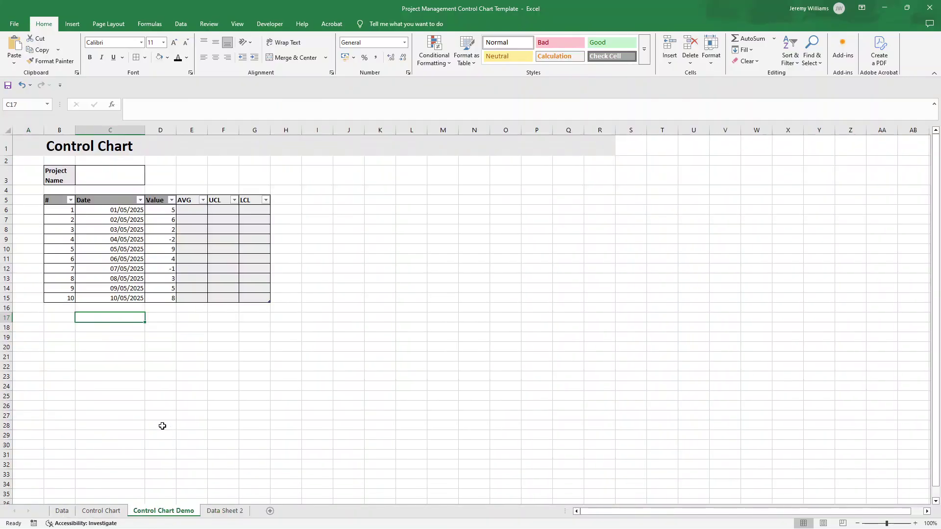
pyautogui.click(223, 511)
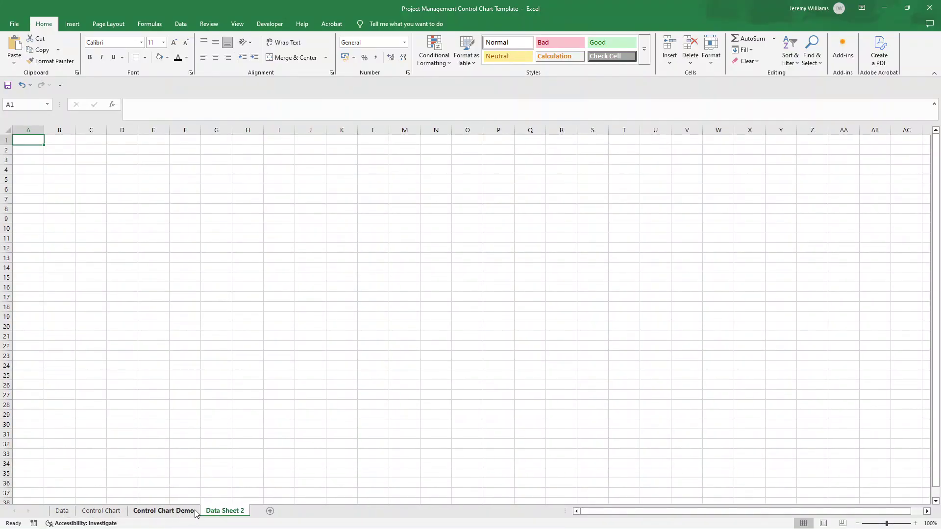
pyautogui.click(60, 148)
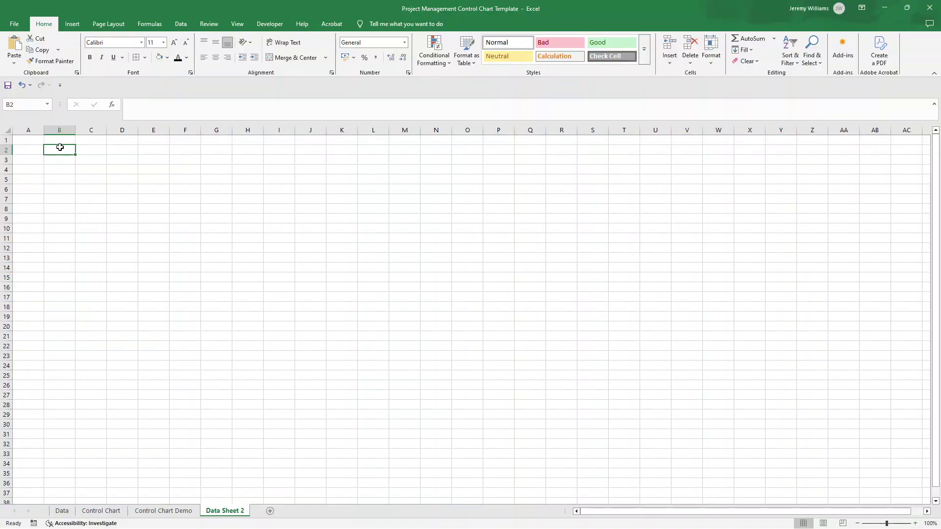
pyautogui.write('Data Average')
pyautogui.press('Return')
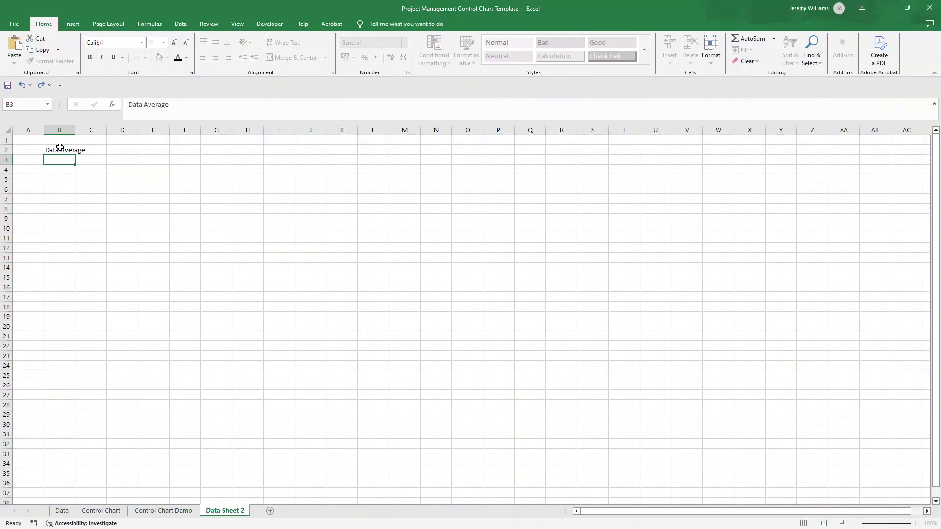
# - Enter the label Data Standard Deviation in cell B3
pyautogui.write('D')
pyautogui.write('ata Standar')
pyautogui.write('d eviatio')
pyautogui.press('BackSpace')
pyautogui.press('BackSpace')
pyautogui.press('BackSpace')
pyautogui.press('BackSpace')
pyautogui.press('BackSpace')
pyautogui.press('BackSpace')
pyautogui.write('ratio')
pyautogui.press('BackSpace')
pyautogui.press('BackSpace')
pyautogui.press('BackSpace')
pyautogui.press('BackSpace')
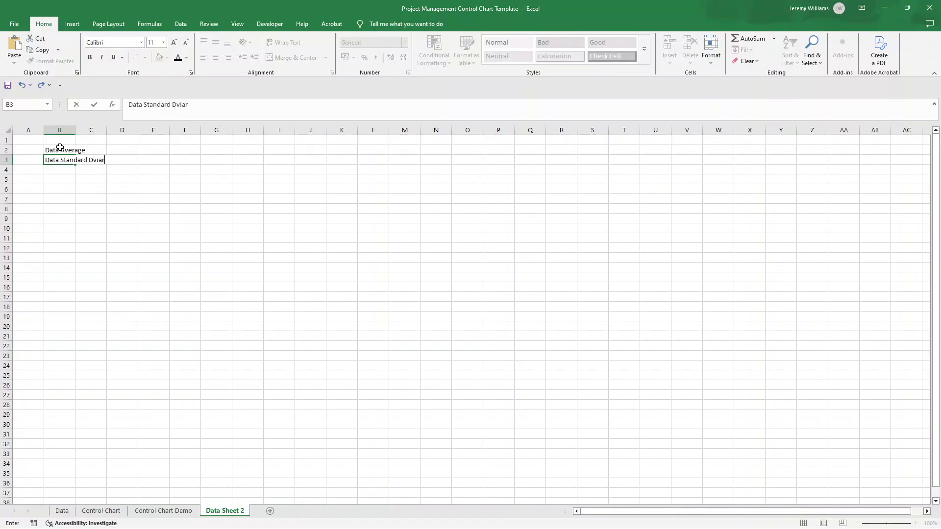
pyautogui.write('viation')
pyautogui.press('Return')
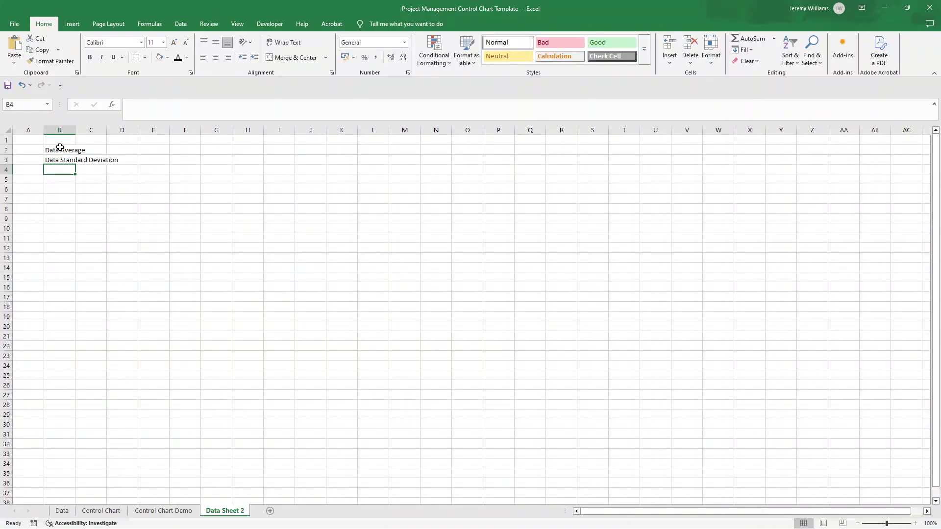
# - Enter the labels Upper Control Limit in B4 and Lower Control Limit in B5
pyautogui.write('Upper co')
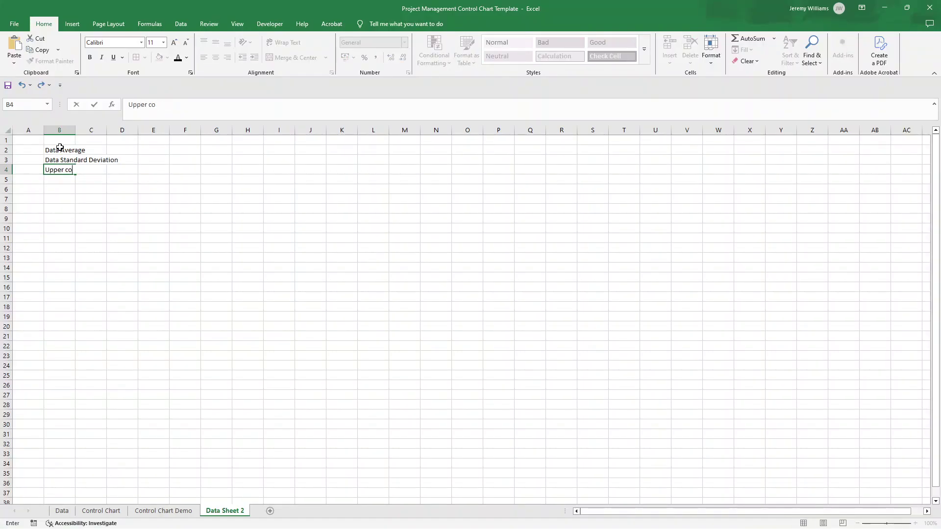
pyautogui.write('ntControl Limit')
pyautogui.press('Return')
pyautogui.write('Lower Contr')
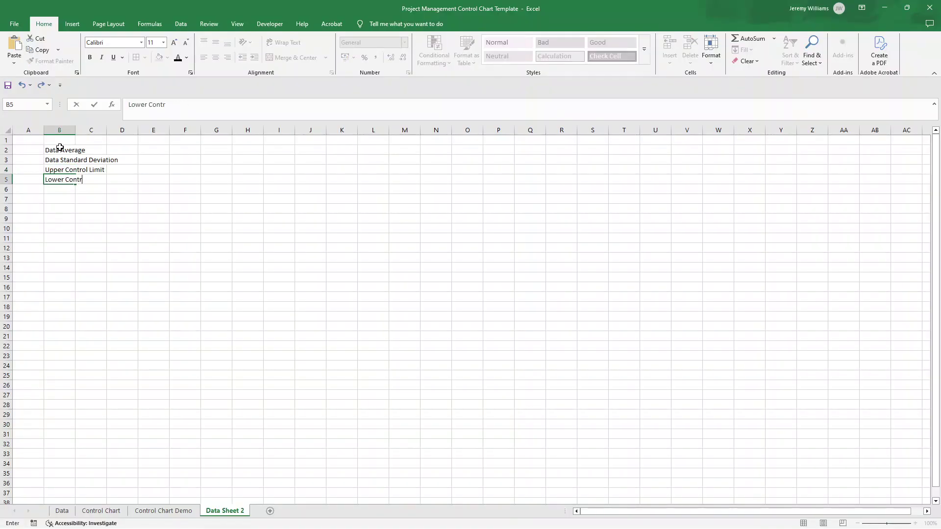
pyautogui.write('ol Limit')
pyautogui.press('Return')
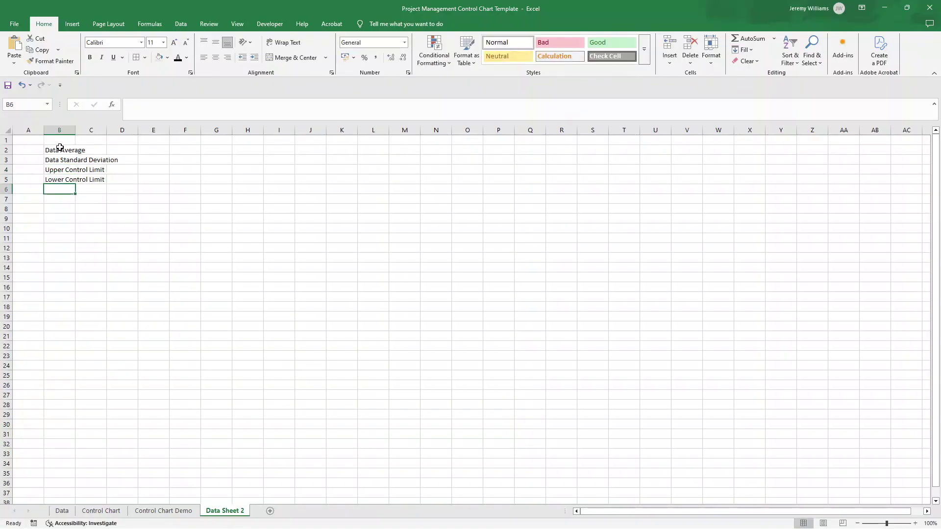
# - Fit column B to its labels and format the table with all borders on B2:C5 and light grey fill on B2:B5
pyautogui.doubleClick(72, 134)
pyautogui.moveTo(78, 149); pyautogui.dragTo(138, 180)
pyautogui.click(136, 57)
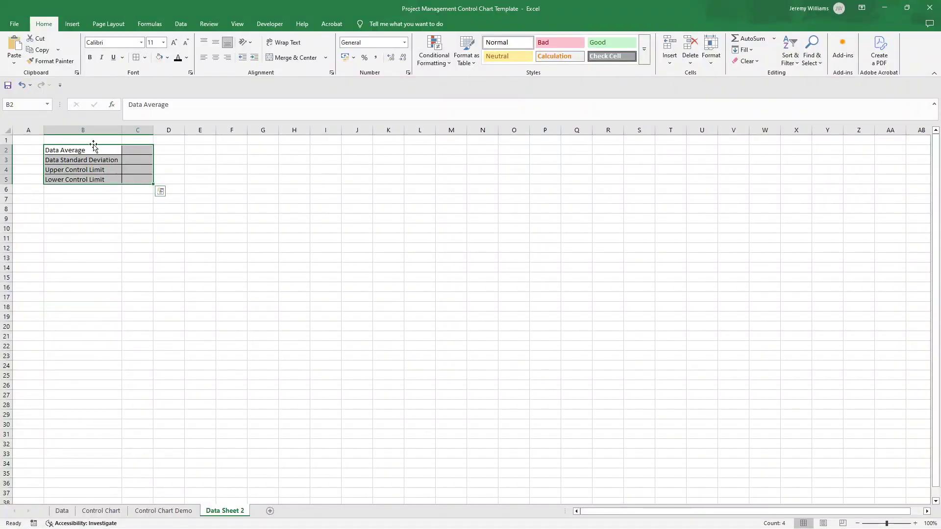
pyautogui.moveTo(83, 160); pyautogui.dragTo(96, 178)
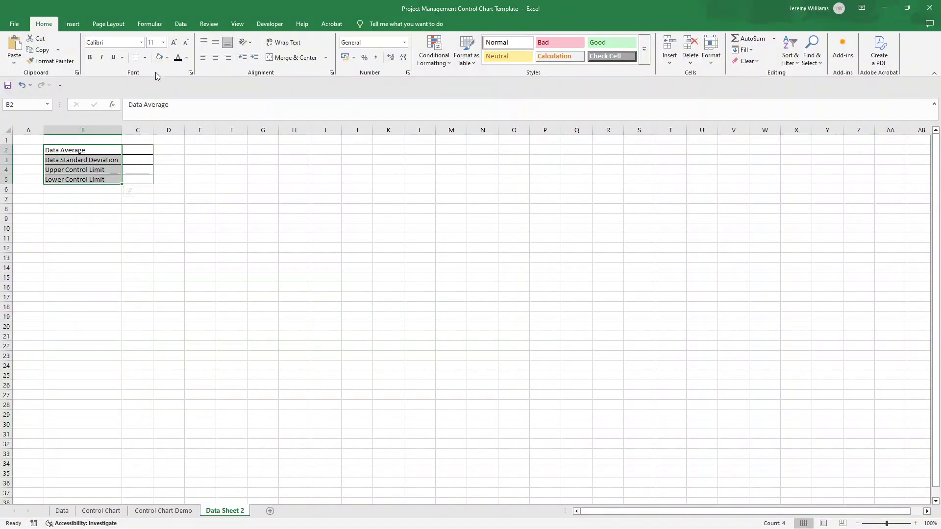
# - Calculate the data average in cell C2 of Data Sheet 2 with =AVERAGE(Table2[Value]), referencing the Value column on Control Chart Demo
pyautogui.click(143, 148)
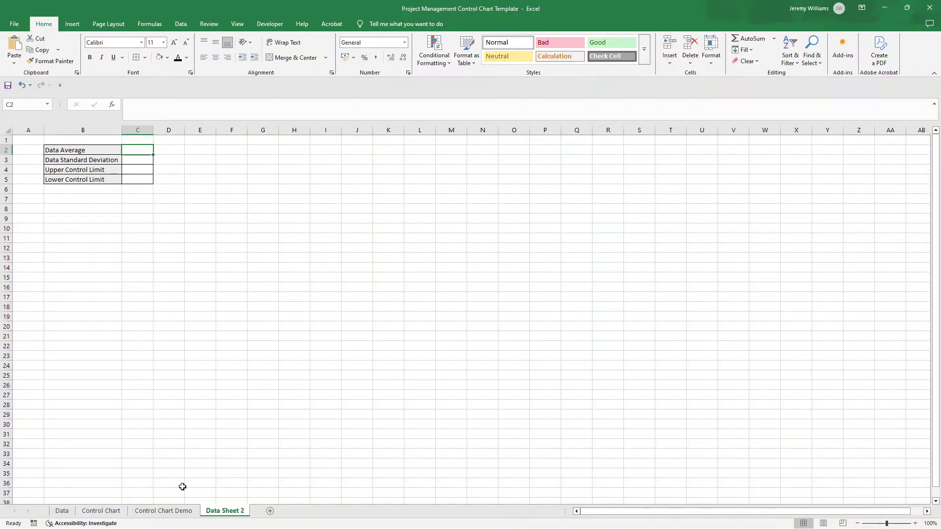
pyautogui.moveTo(172, 527)
pyautogui.click(164, 510)
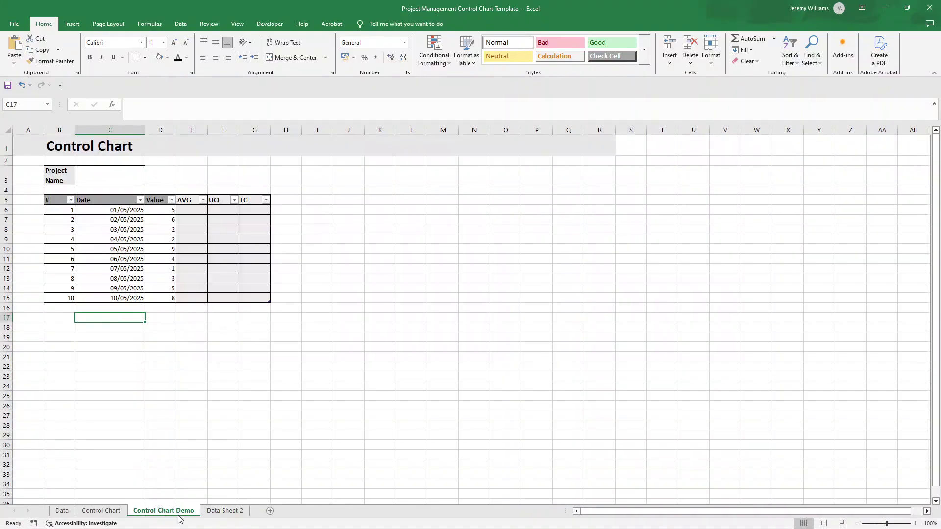
pyautogui.click(169, 445)
pyautogui.click(223, 510)
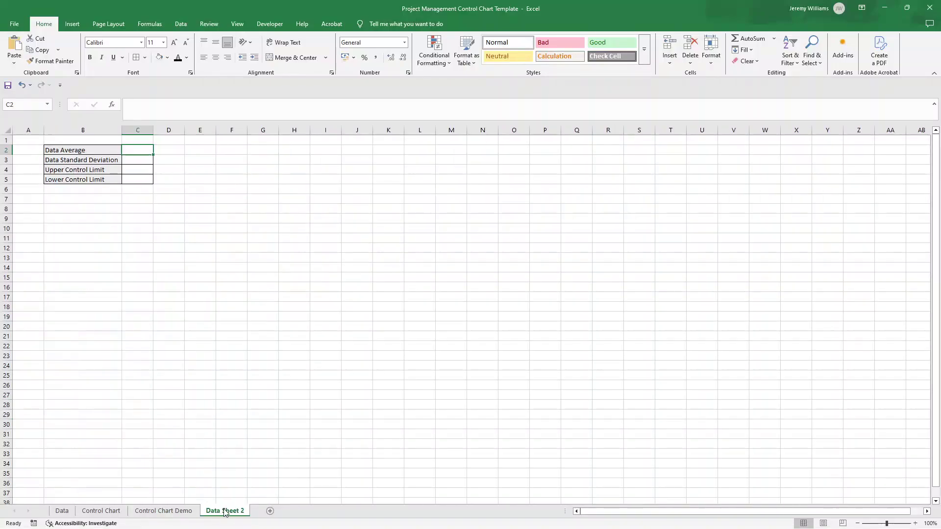
pyautogui.doubleClick(138, 150)
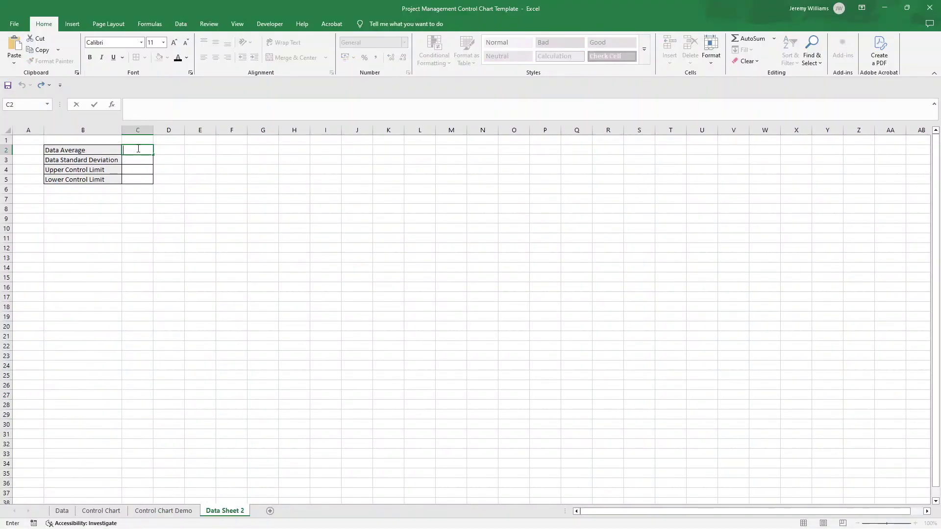
pyautogui.write('=')
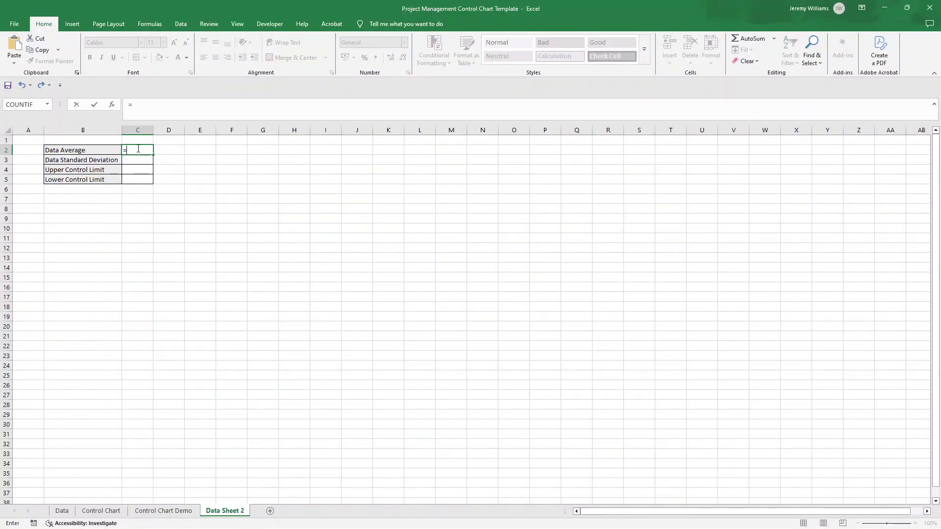
pyautogui.write('average(')
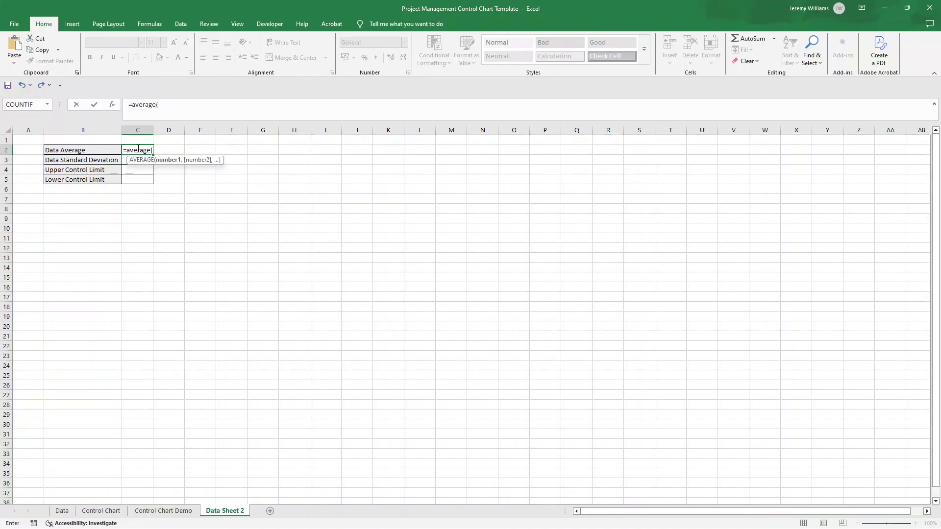
pyautogui.click(169, 511)
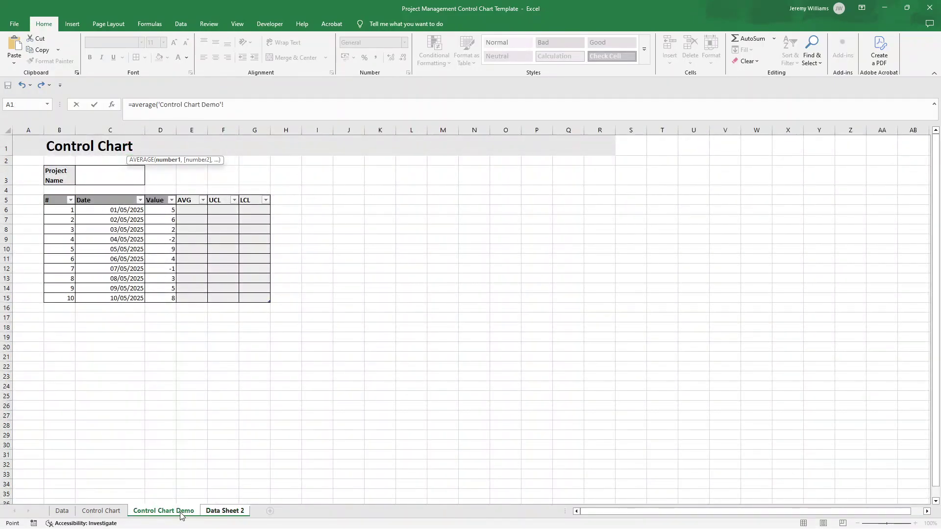
pyautogui.moveTo(159, 209); pyautogui.dragTo(168, 299)
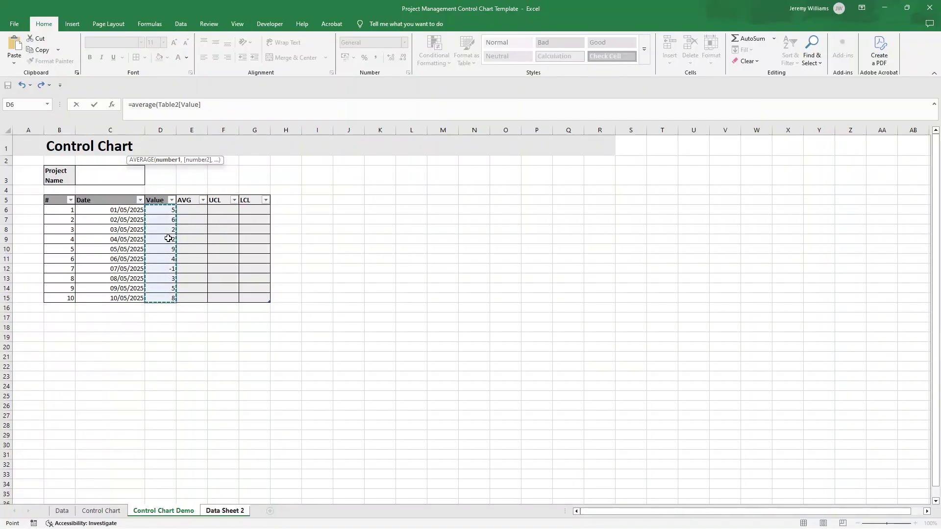
pyautogui.click(275, 103)
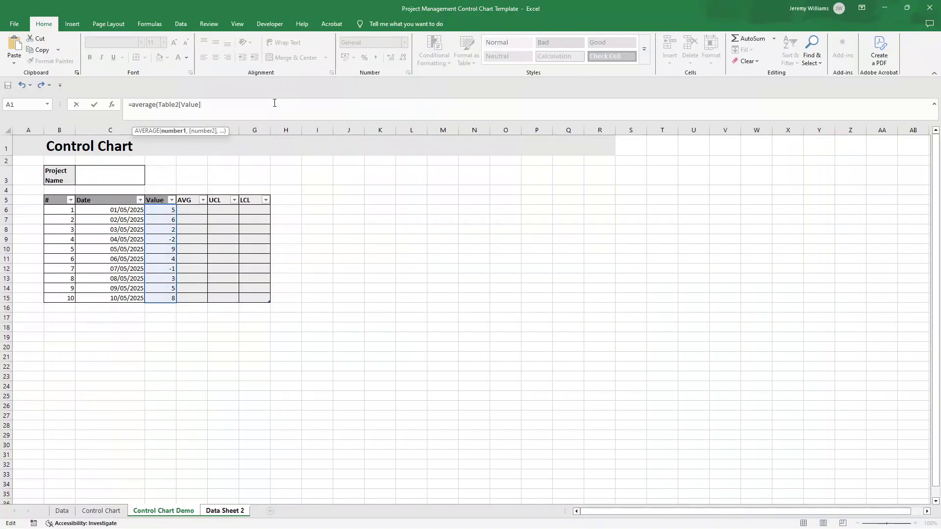
pyautogui.write(')')
pyautogui.press('Return')
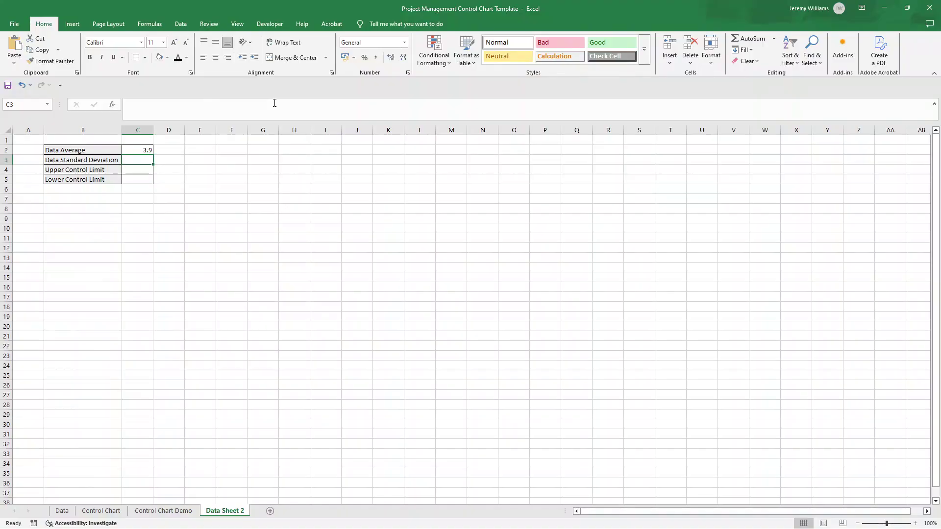
# - Calculate the data standard deviation in cell C3 of Data Sheet 2 with =STDEV.P(Table2[Value]), referencing the Value column on Control Chart Demo
pyautogui.click(186, 511)
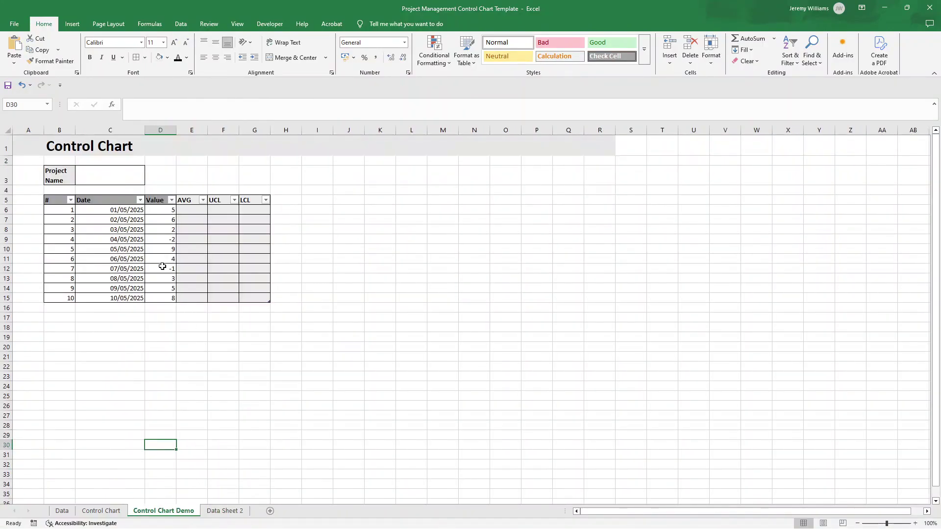
pyautogui.moveTo(162, 213); pyautogui.dragTo(169, 299)
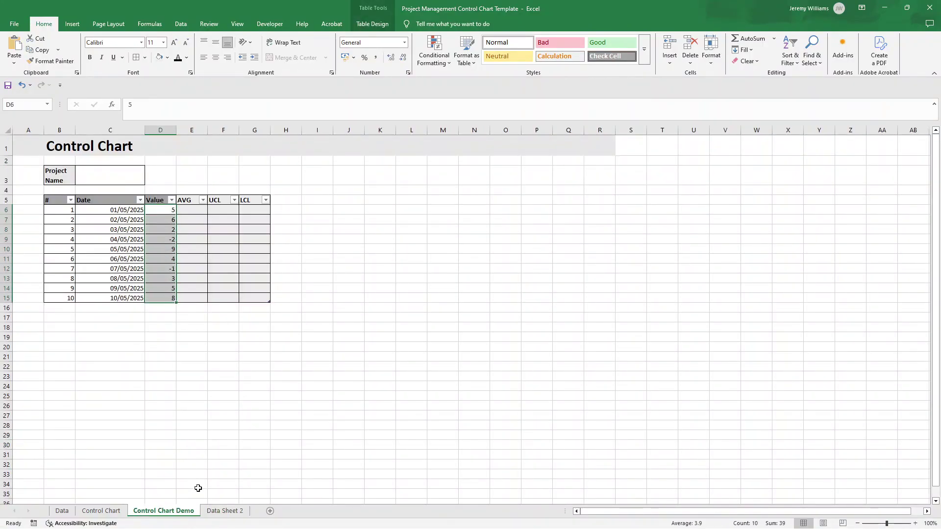
pyautogui.click(223, 510)
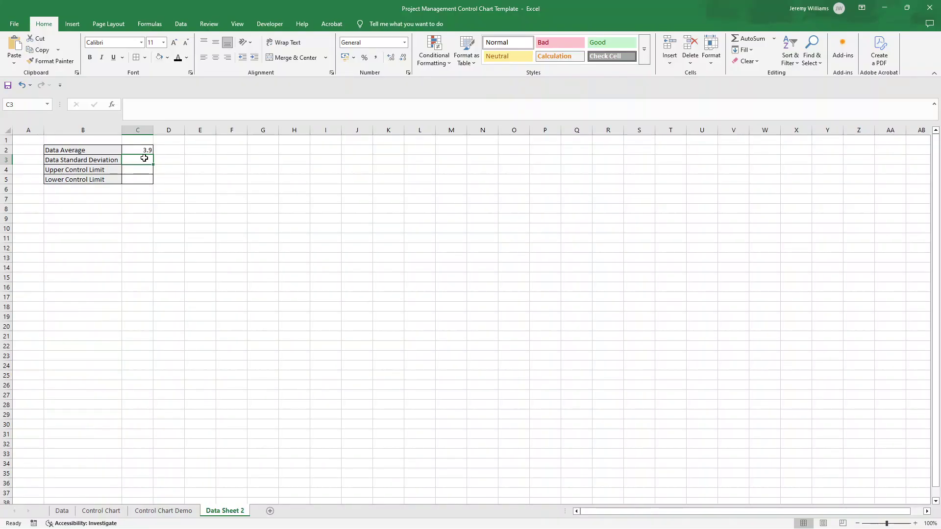
pyautogui.write('=')
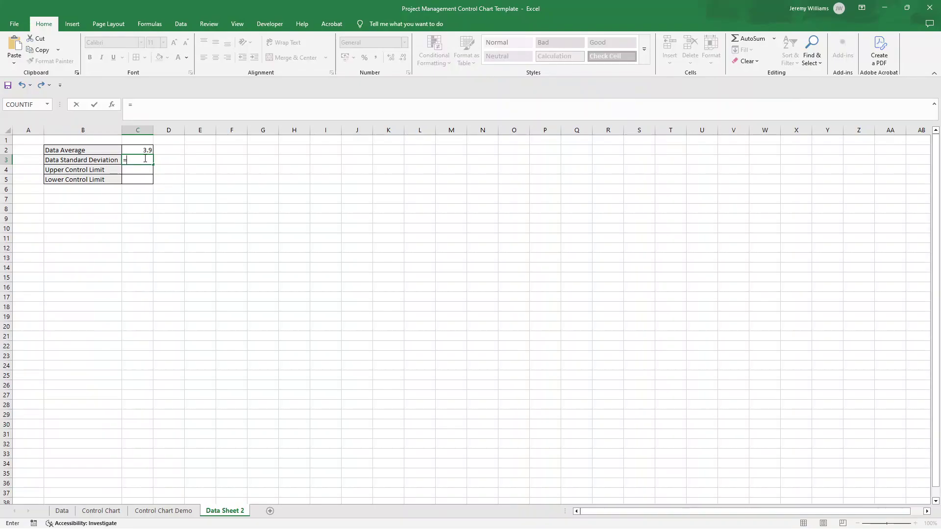
pyautogui.write('ST')
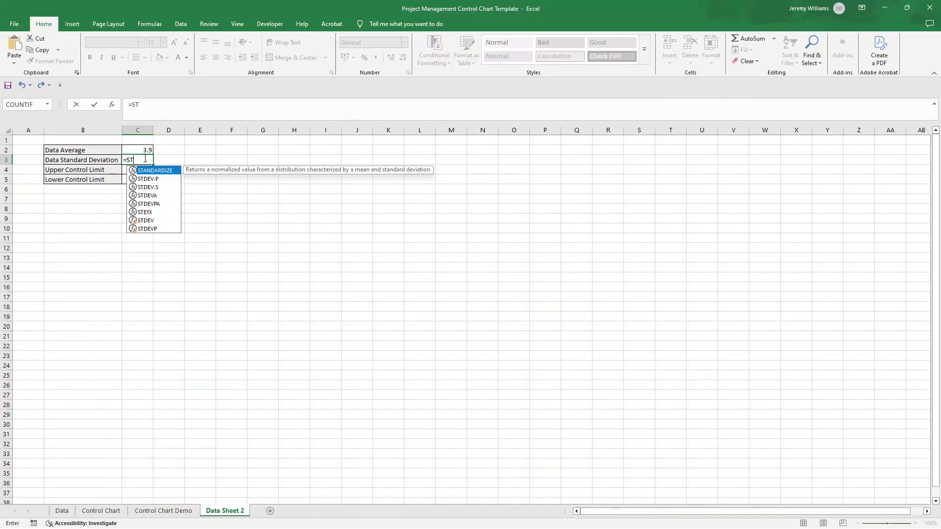
pyautogui.write('DEV')
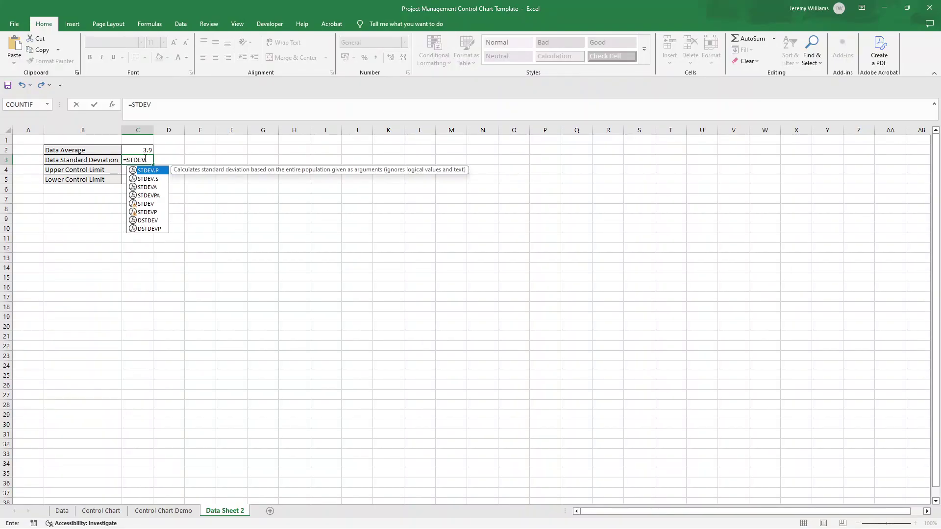
pyautogui.write('.P(')
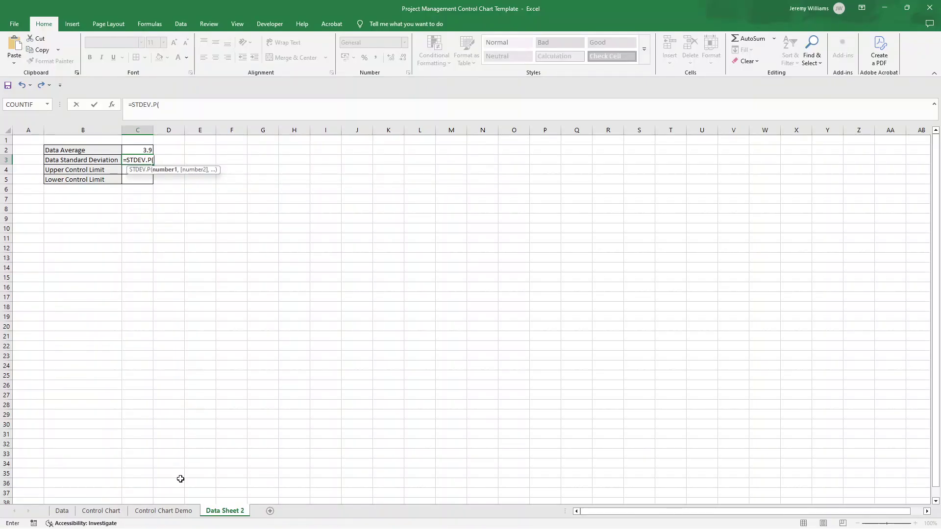
pyautogui.click(183, 511)
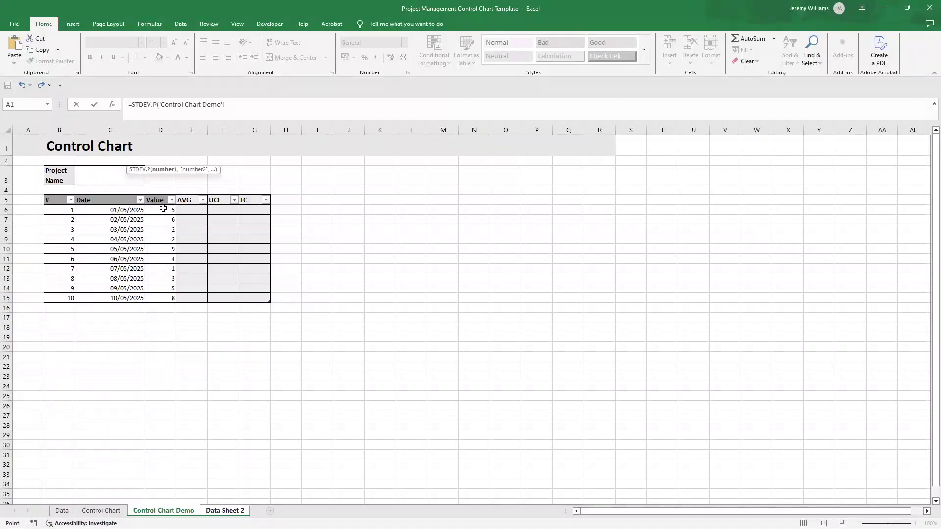
pyautogui.moveTo(163, 209); pyautogui.dragTo(168, 297)
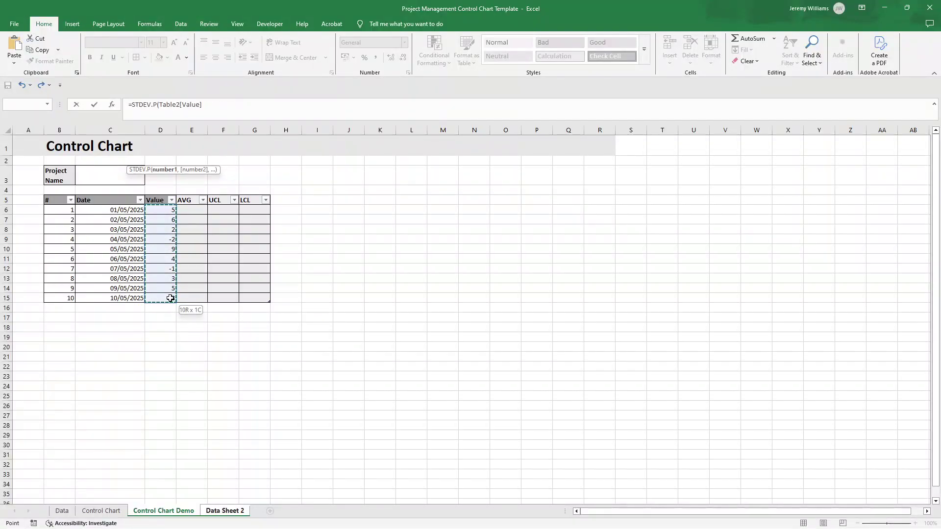
pyautogui.click(215, 111)
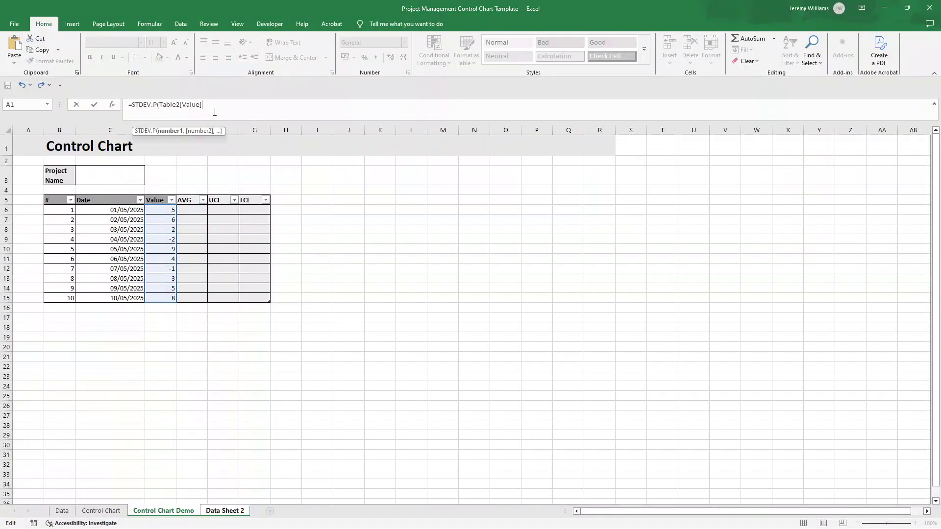
pyautogui.write(')')
pyautogui.press('Return')
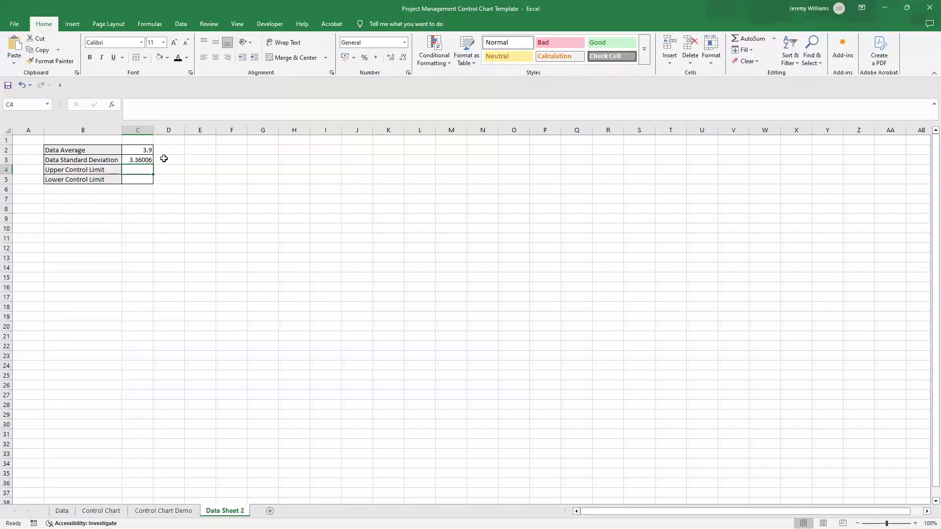
# - Reduce the displayed precision of the standard deviation in C3 to two decimal places
pyautogui.click(147, 160)
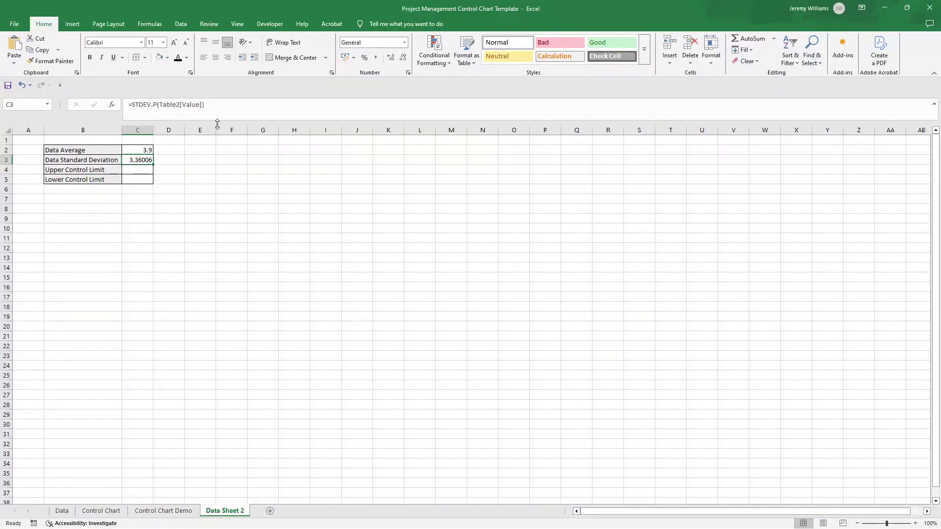
pyautogui.click(220, 199)
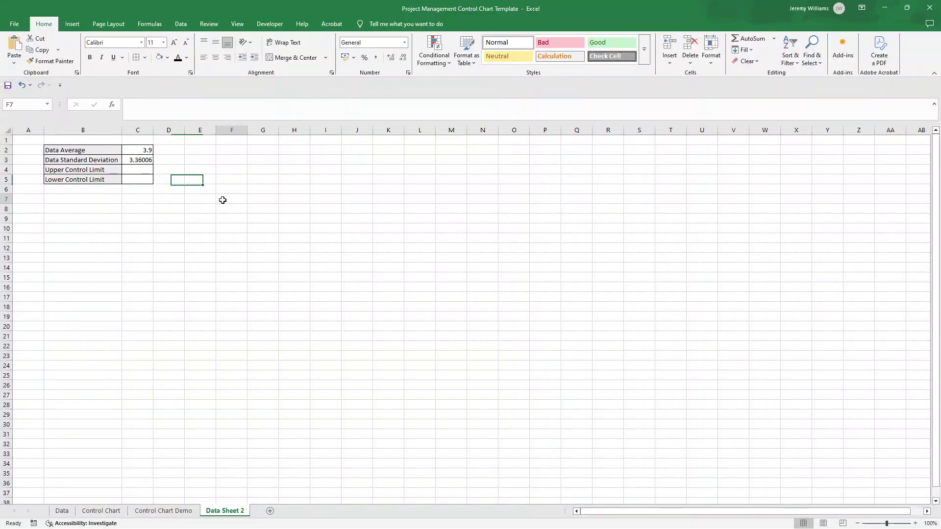
pyautogui.click(145, 162)
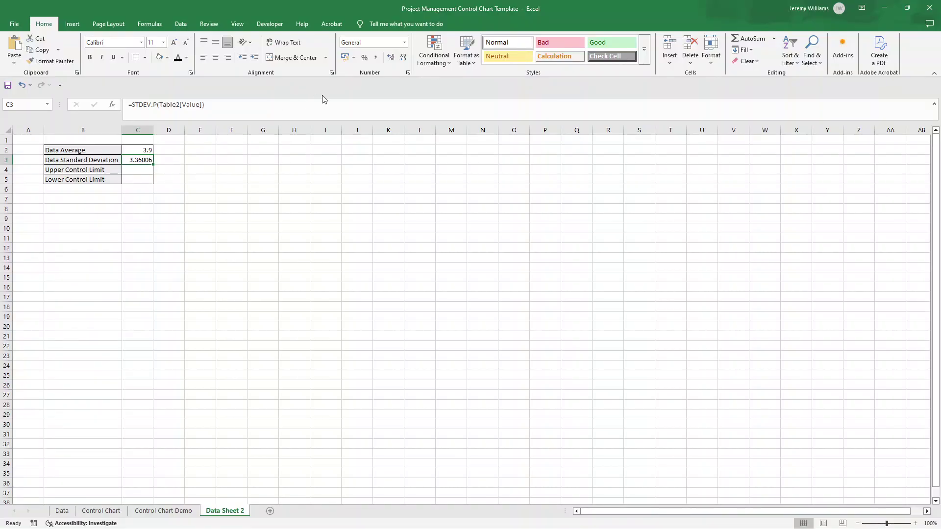
pyautogui.click(402, 61)
pyautogui.click(402, 61)
# - Calculate the Upper Control Limit in cell C4 with the formula =C2+C3
pyautogui.click(147, 171)
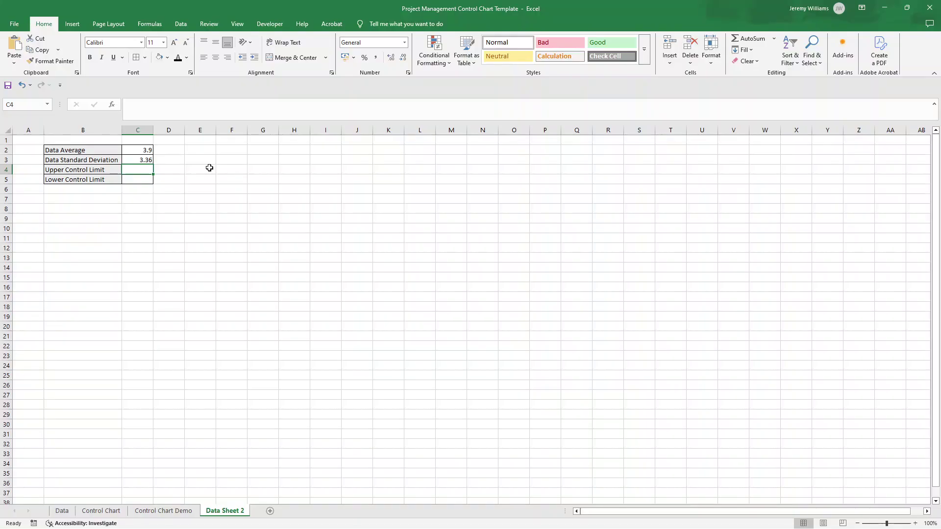
pyautogui.write('=')
pyautogui.click(144, 152)
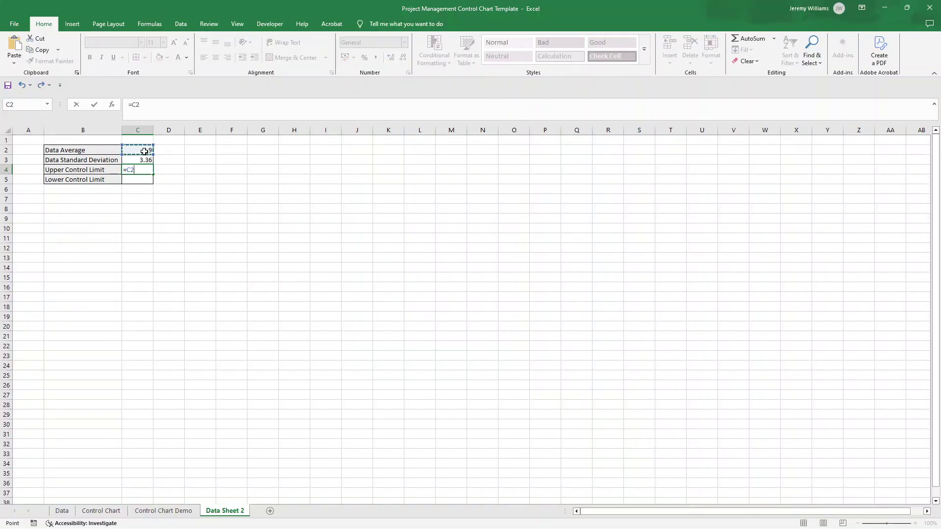
pyautogui.write('+')
pyautogui.click(142, 161)
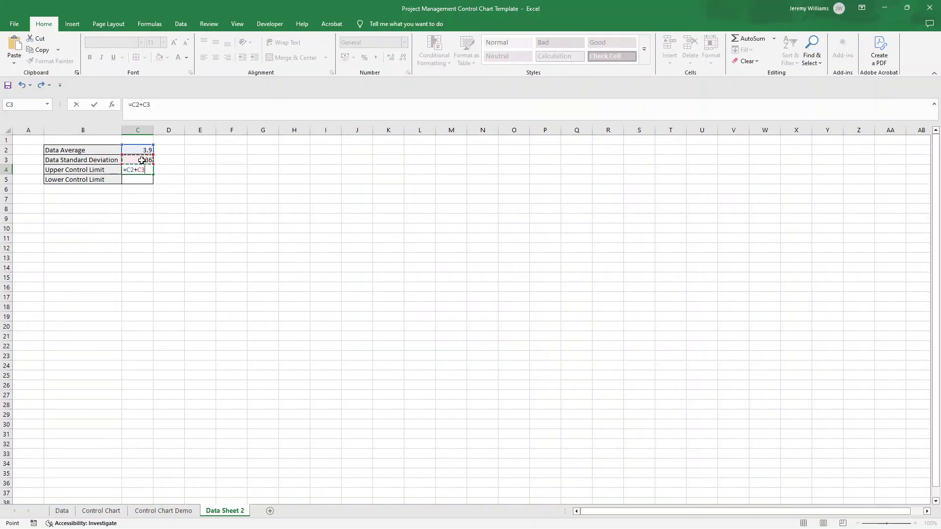
pyautogui.press('Return')
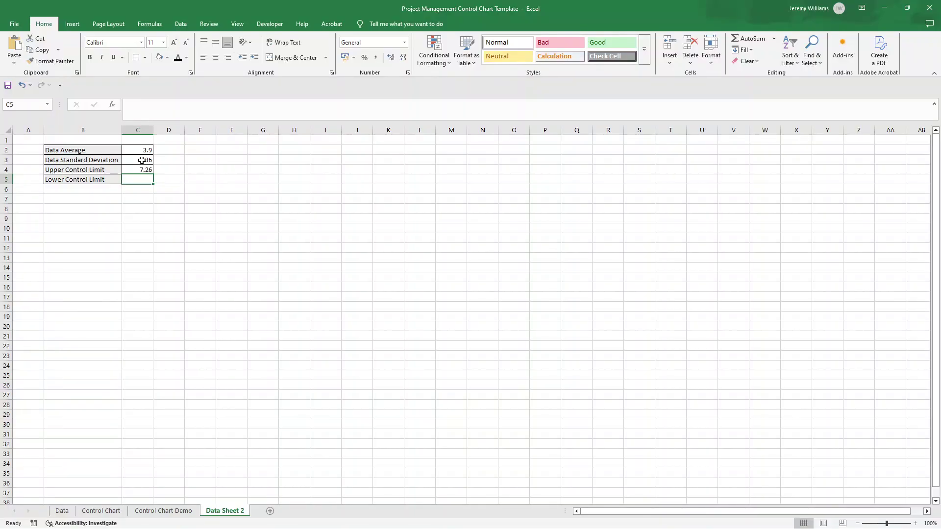
# - Calculate the Lower Control Limit in cell C5 with the formula =C2-C3
pyautogui.write('=')
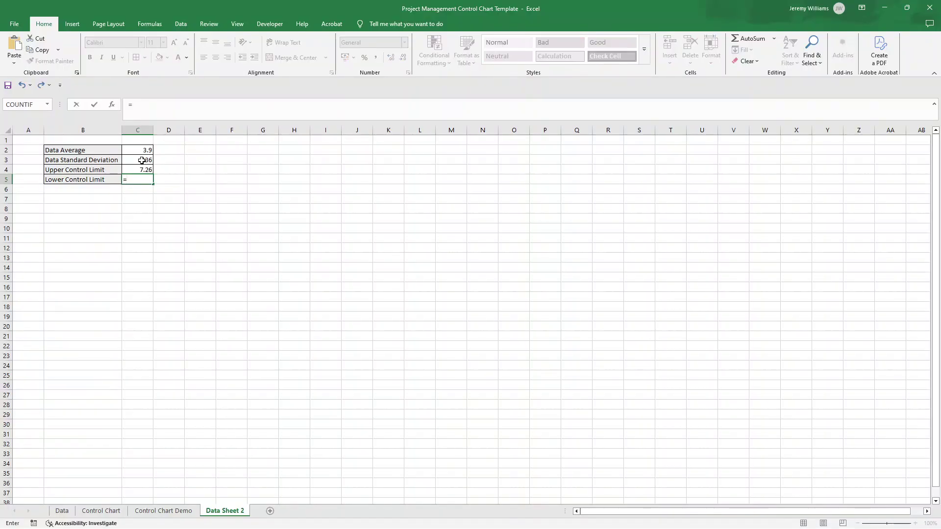
pyautogui.click(142, 149)
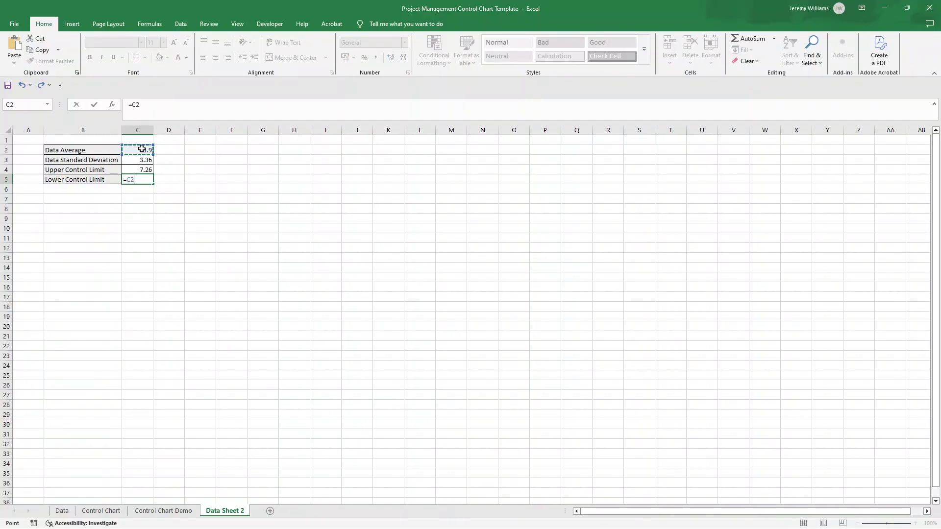
pyautogui.write('-')
pyautogui.click(142, 159)
pyautogui.press('Return')
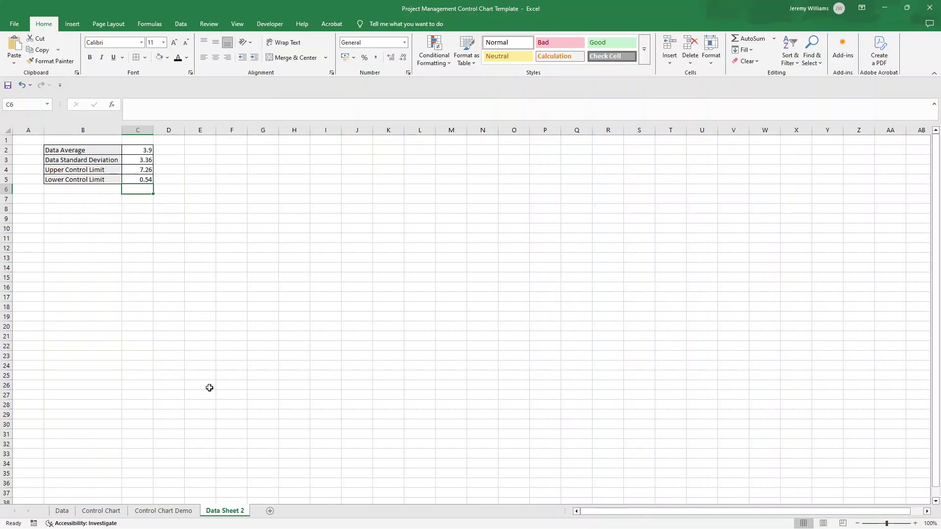
# - Insert a 2-D line chart of C6:D15 on Control Chart Demo and enlarge it beside the table, spanning columns I to R from row 5
pyautogui.click(174, 512)
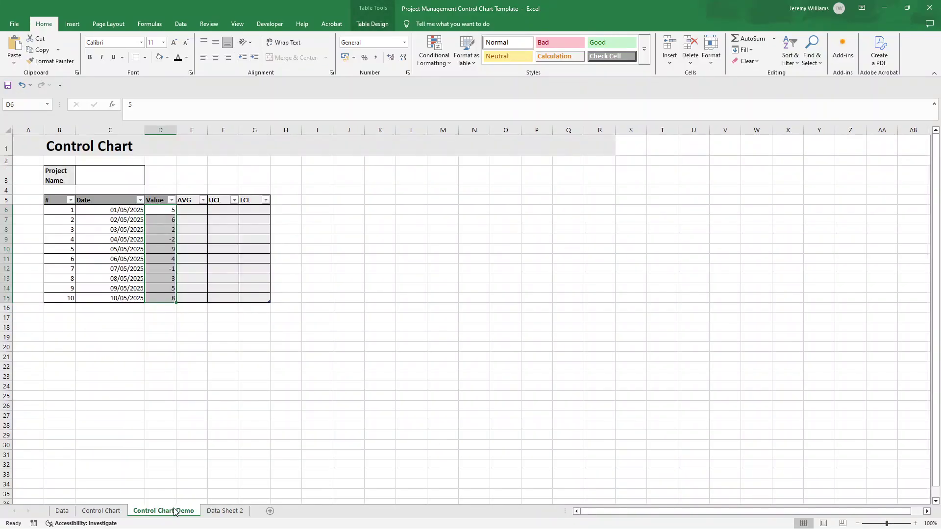
pyautogui.click(287, 375)
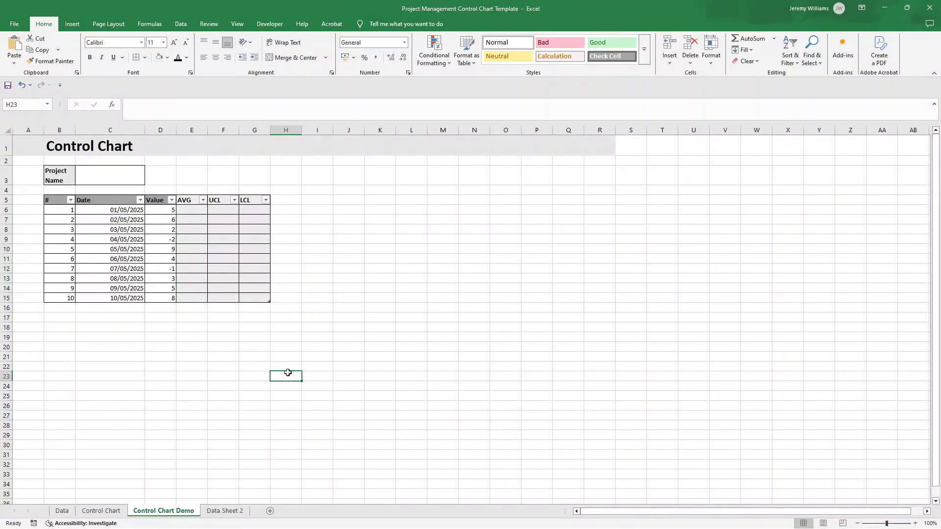
pyautogui.click(111, 210)
pyautogui.moveTo(111, 210); pyautogui.dragTo(173, 297)
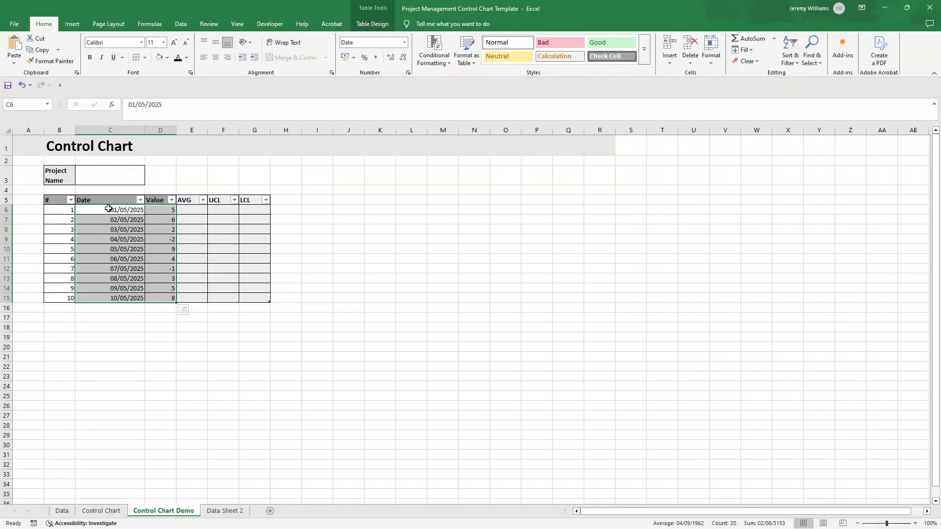
pyautogui.click(72, 23)
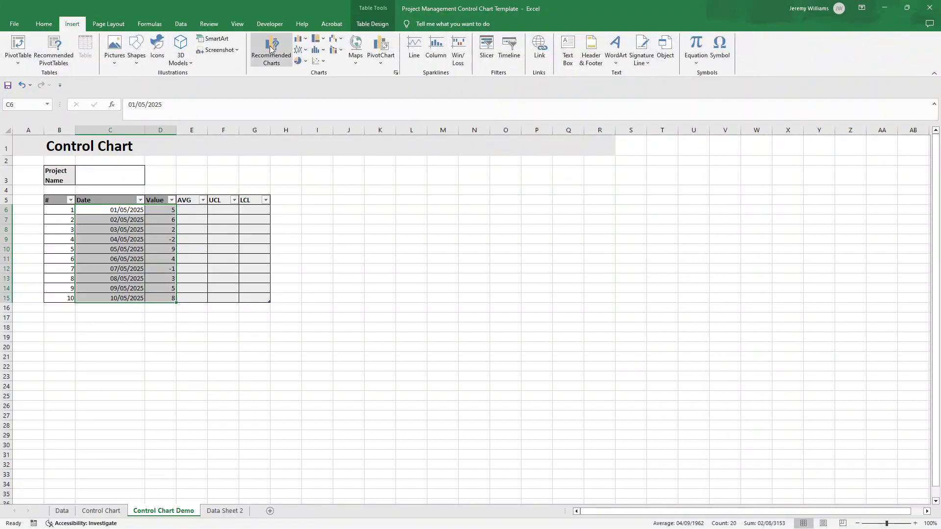
pyautogui.click(304, 52)
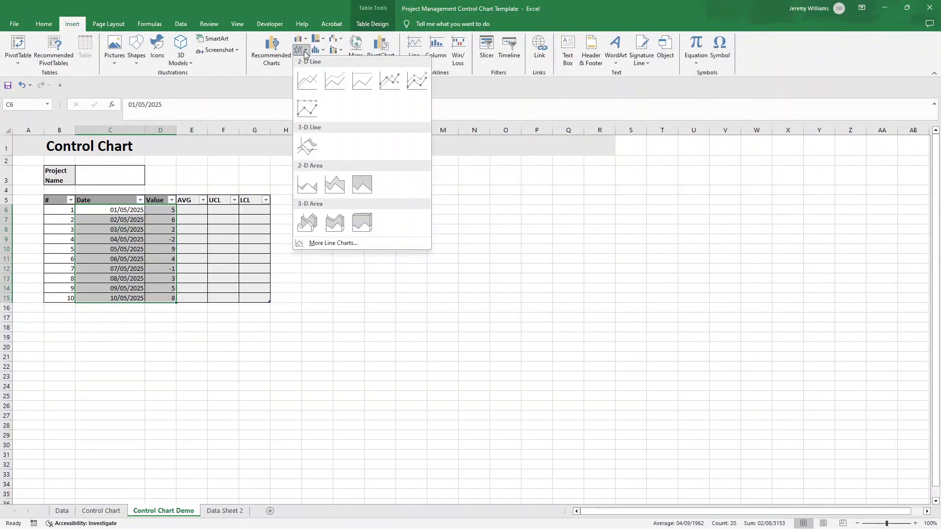
pyautogui.click(307, 80)
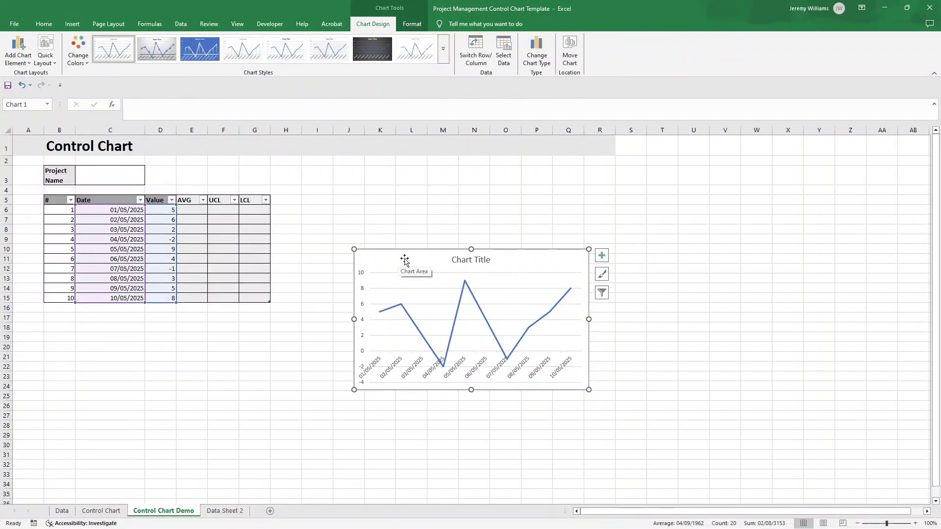
pyautogui.moveTo(397, 259); pyautogui.dragTo(353, 204)
pyautogui.moveTo(537, 336); pyautogui.dragTo(615, 403)
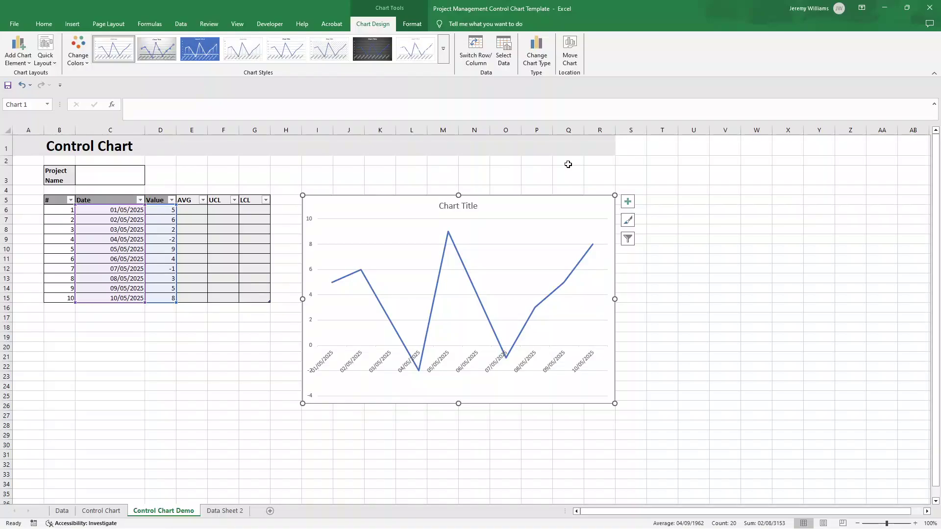
# - Link the chart title to the sheet heading in cell B1 of Control Chart Demo
pyautogui.click(456, 207)
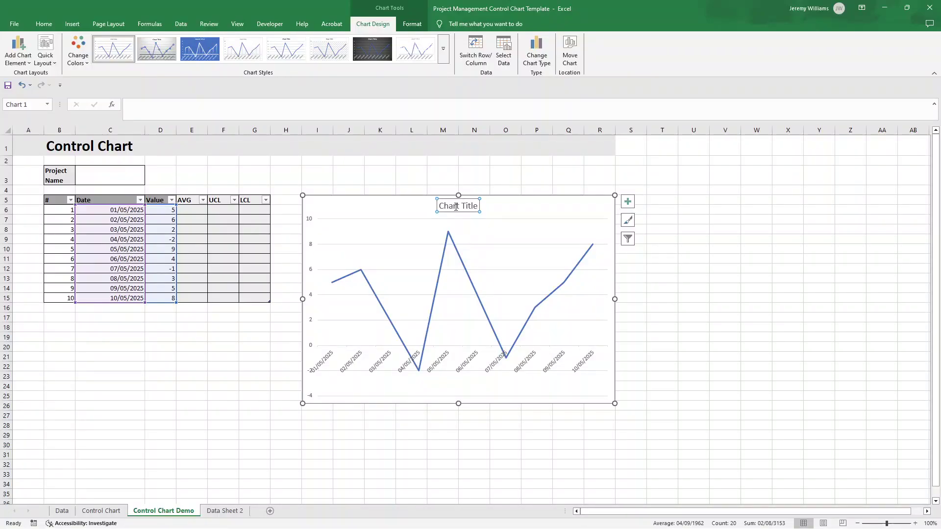
pyautogui.click(243, 109)
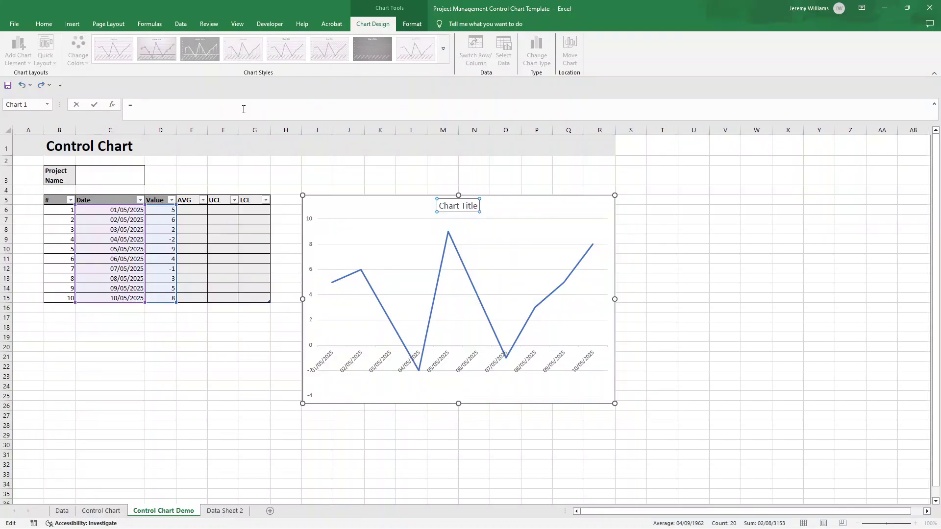
pyautogui.click(101, 177)
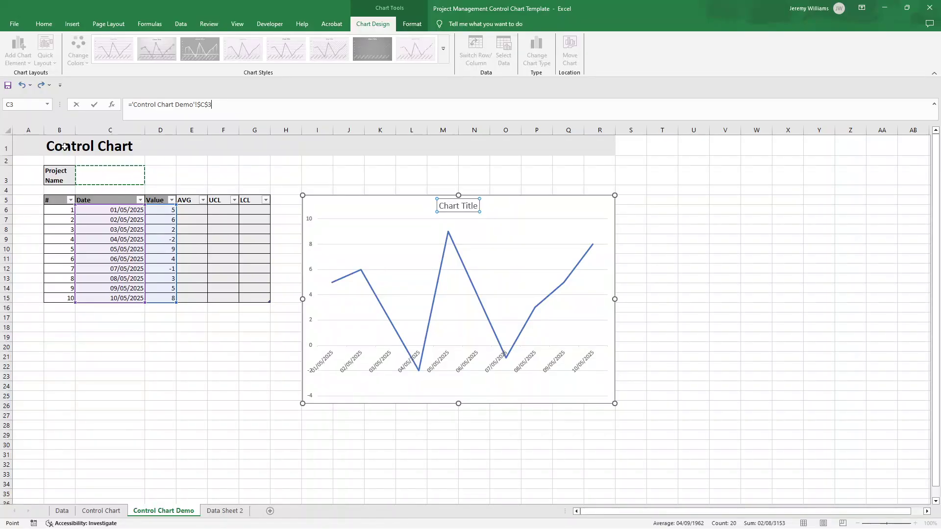
pyautogui.click(64, 146)
pyautogui.press('Return')
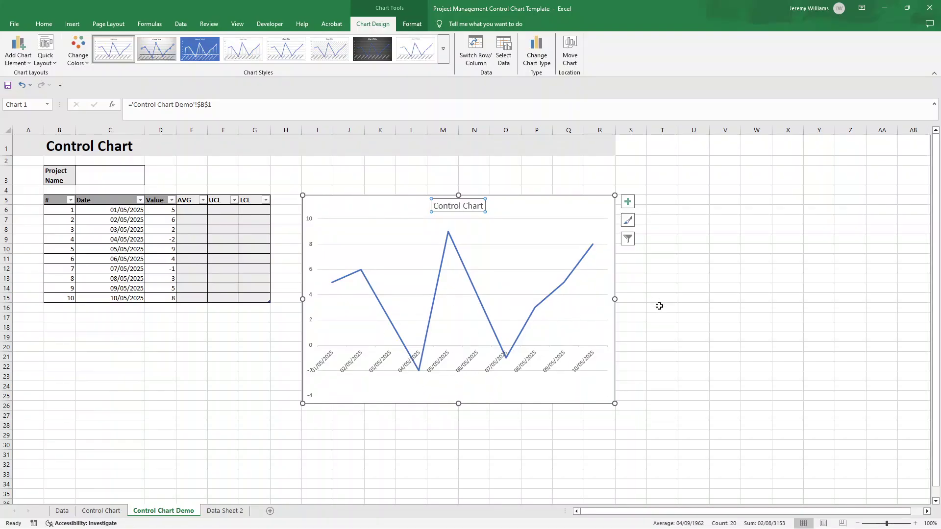
# - Set the label position of the chart's horizontal date axis to Low
pyautogui.click(464, 364)
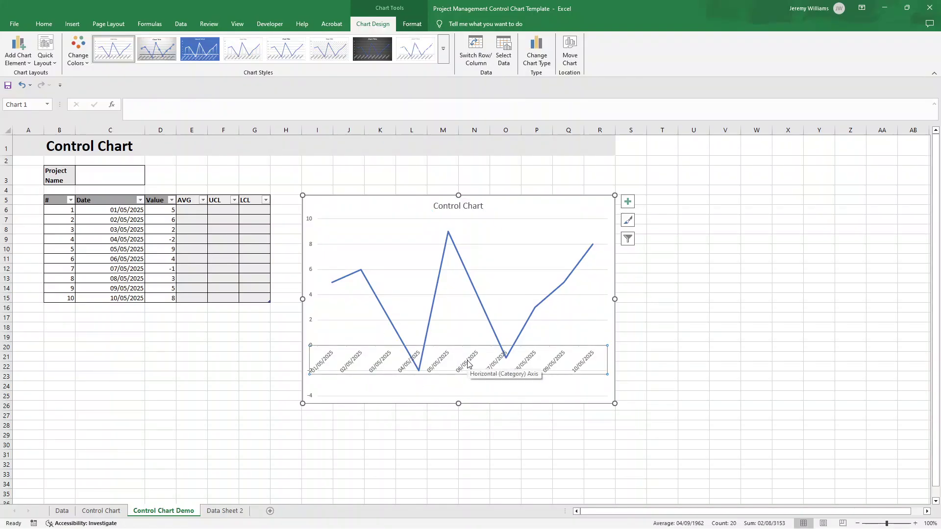
pyautogui.rightClick(468, 364)
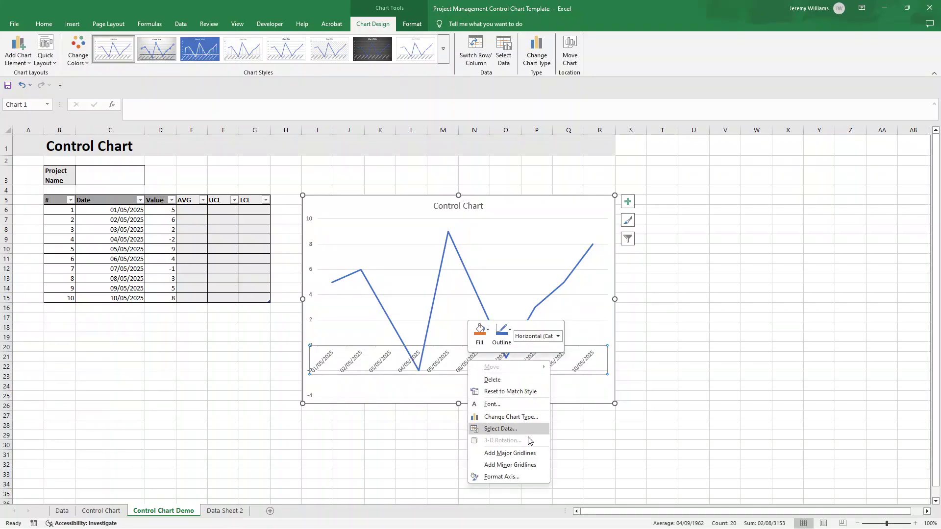
pyautogui.click(494, 476)
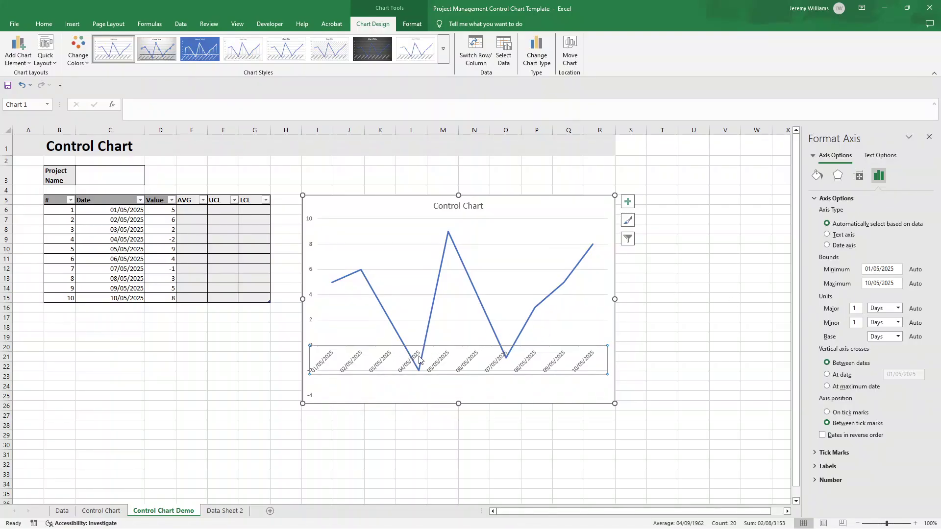
pyautogui.click(898, 466)
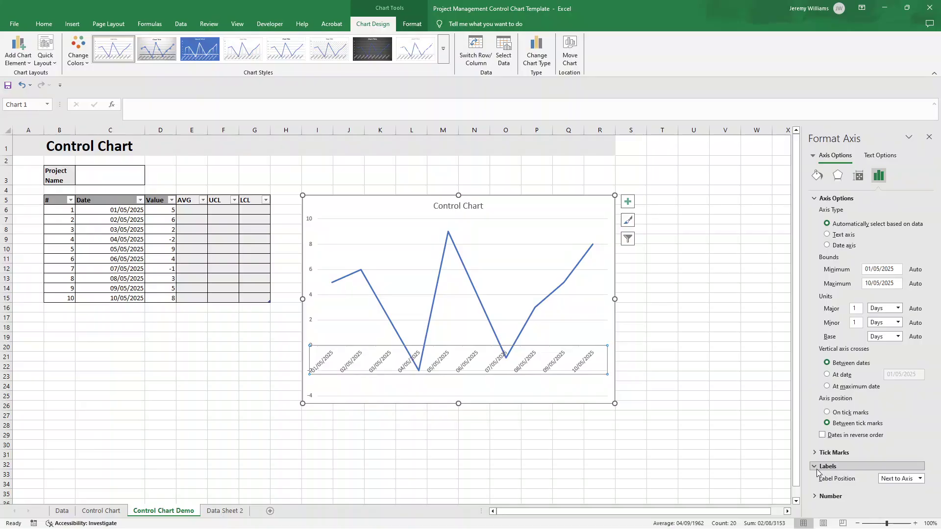
pyautogui.click(920, 479)
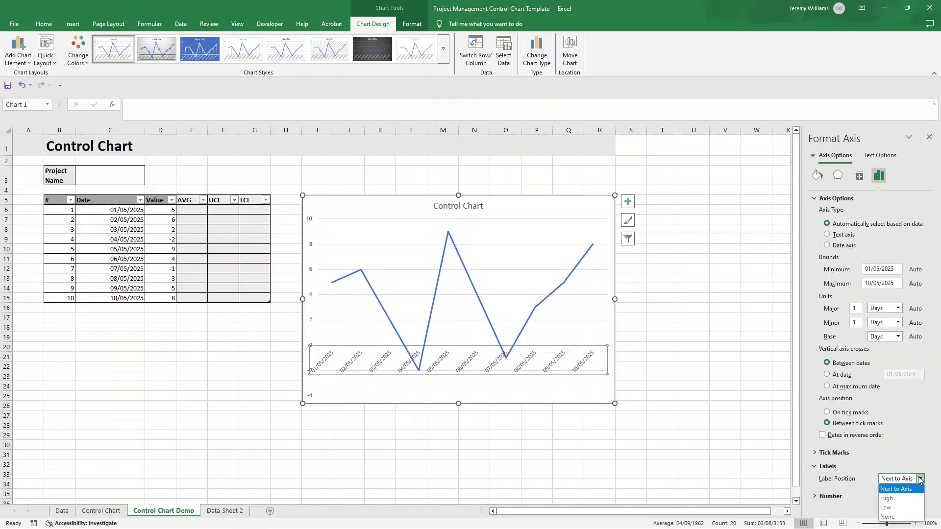
pyautogui.click(886, 508)
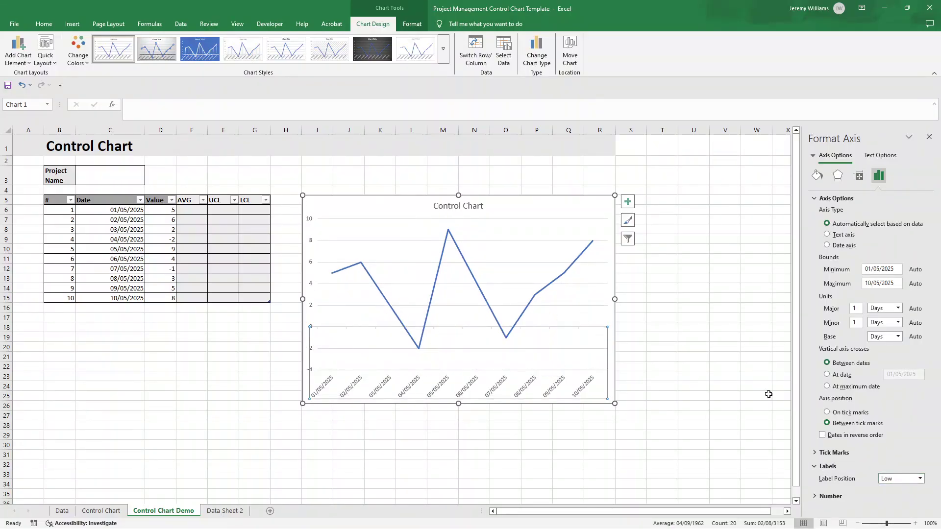
# - Format the horizontal axis dates with the short two-digit-year type 14/03/12
pyautogui.click(842, 496)
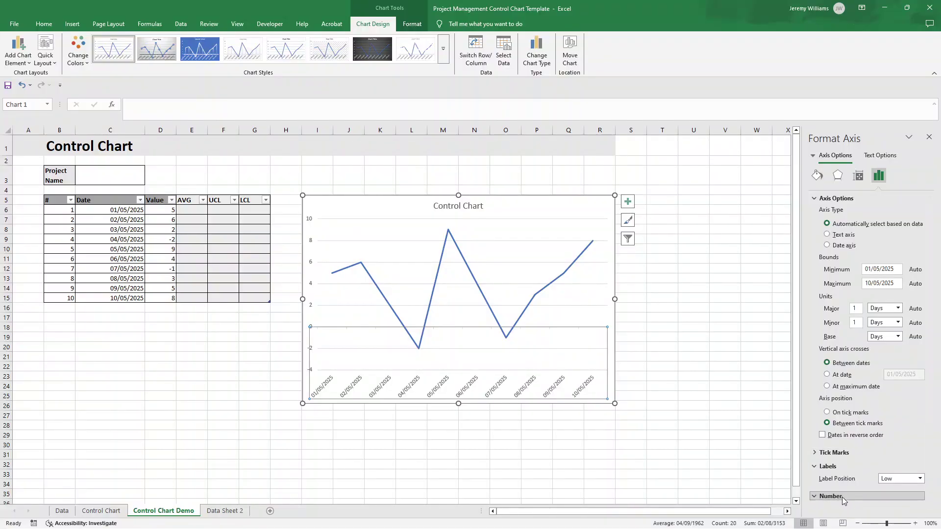
pyautogui.scroll(-2, 855, 474)
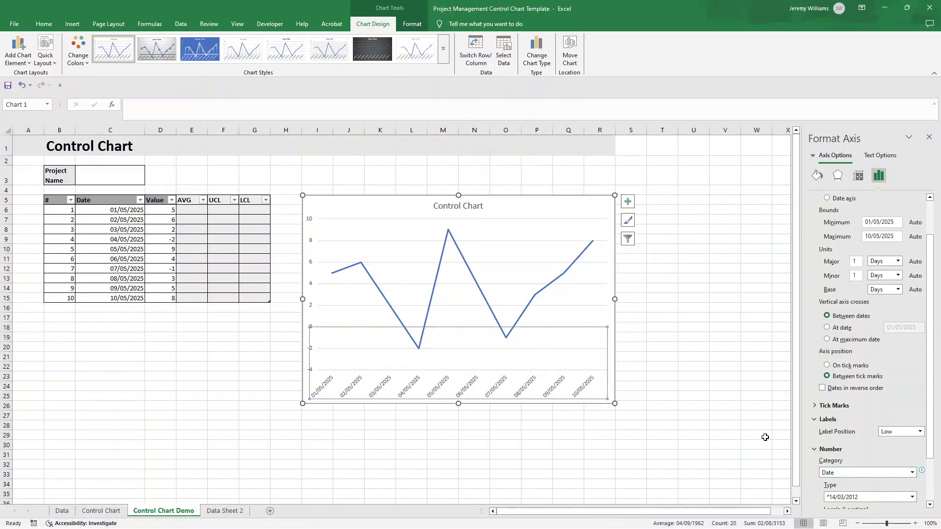
pyautogui.scroll(-3, 861, 449)
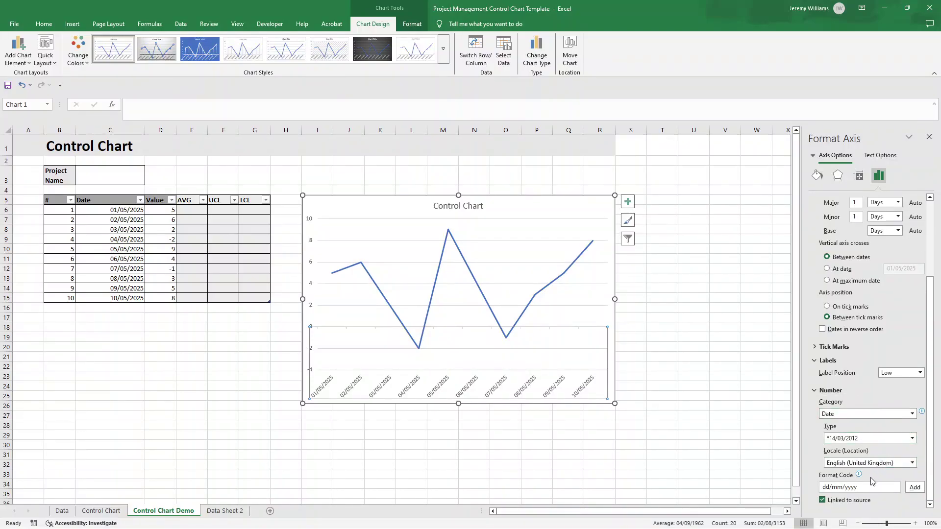
pyautogui.click(869, 440)
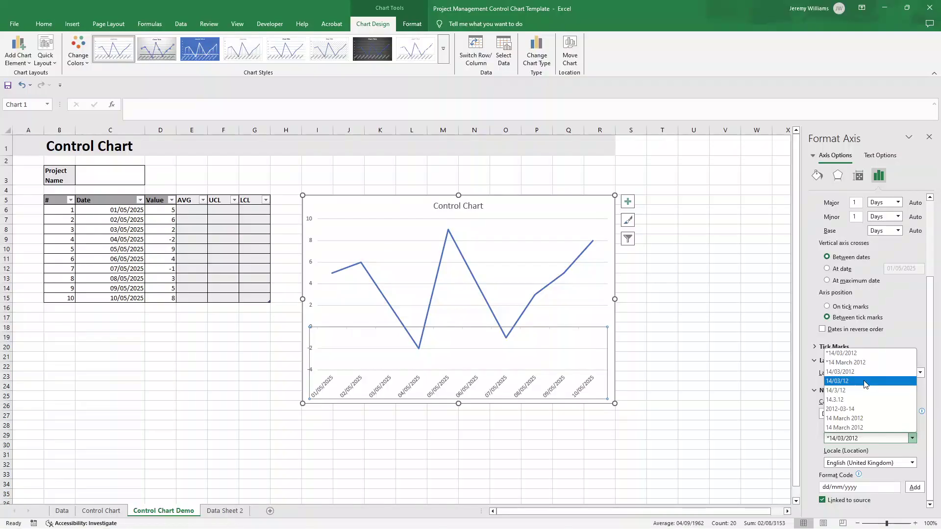
pyautogui.click(865, 382)
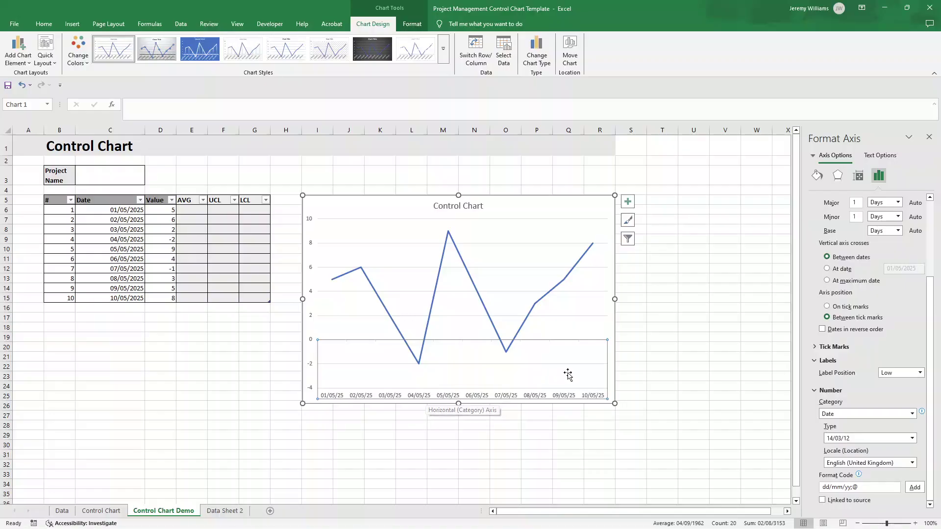
# - Rotate the horizontal axis date labels to a custom angle of -50°
pyautogui.moveTo(932, 385); pyautogui.dragTo(932, 306)
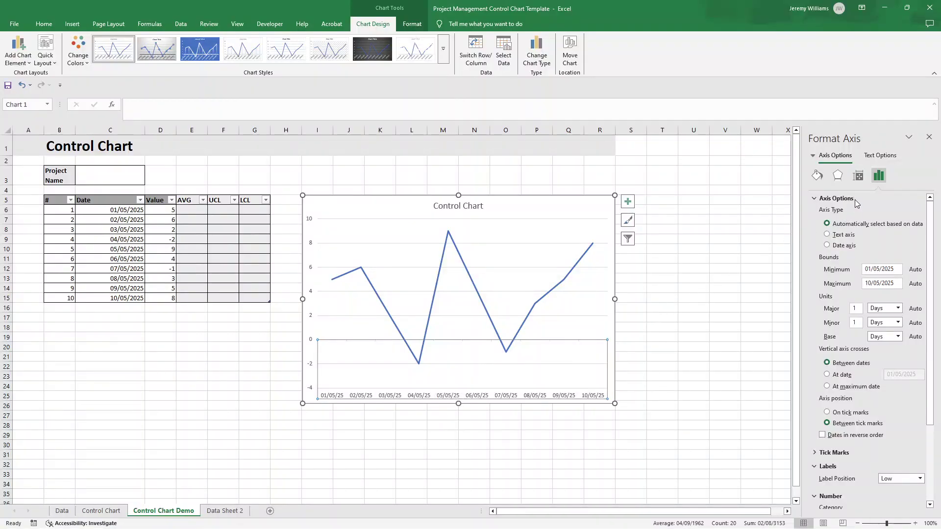
pyautogui.click(857, 176)
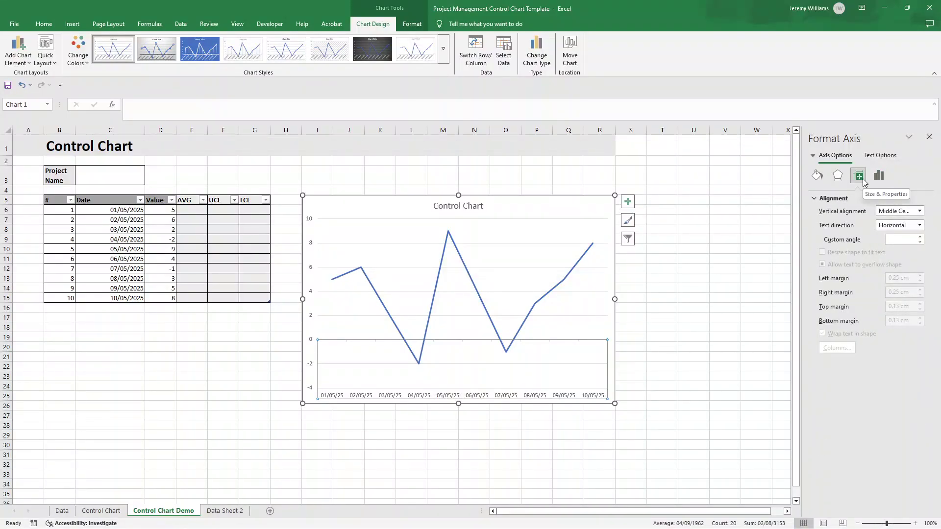
pyautogui.click(894, 240)
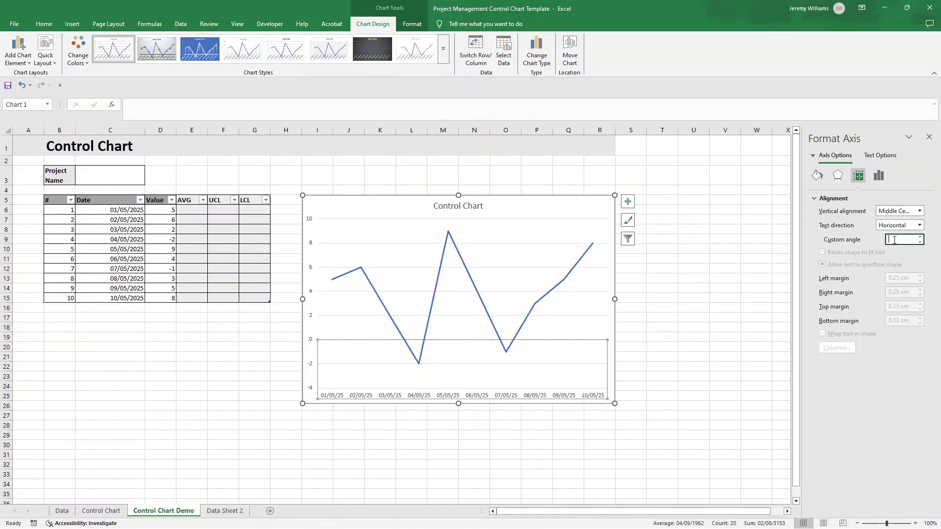
pyautogui.write('40')
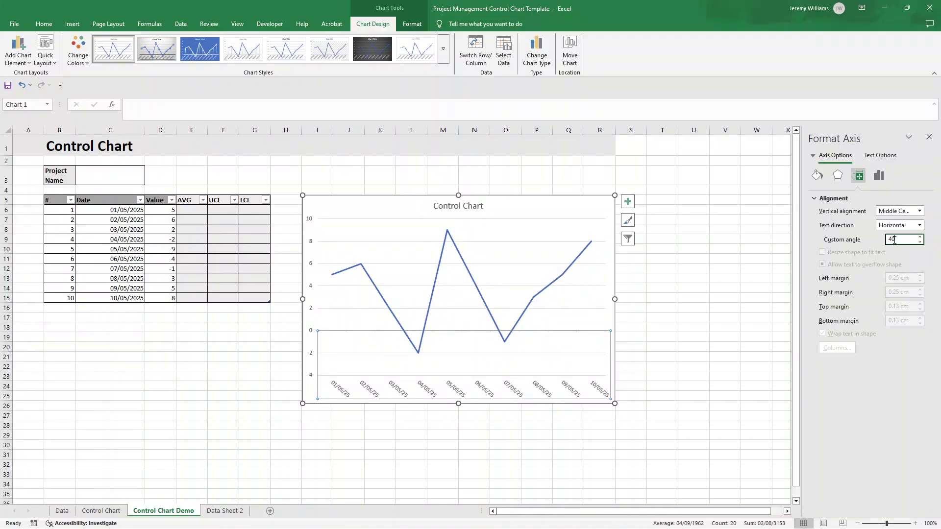
pyautogui.press('BackSpace')
pyautogui.write('-')
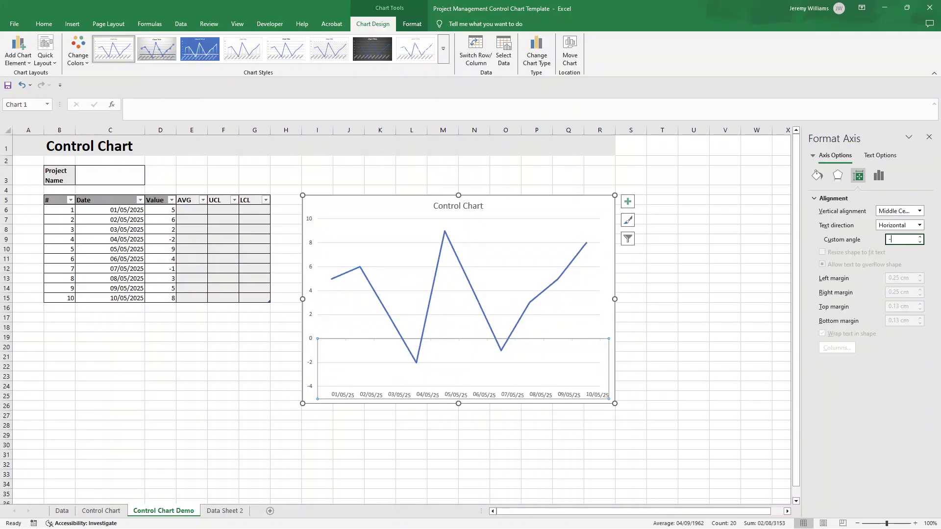
pyautogui.write('40')
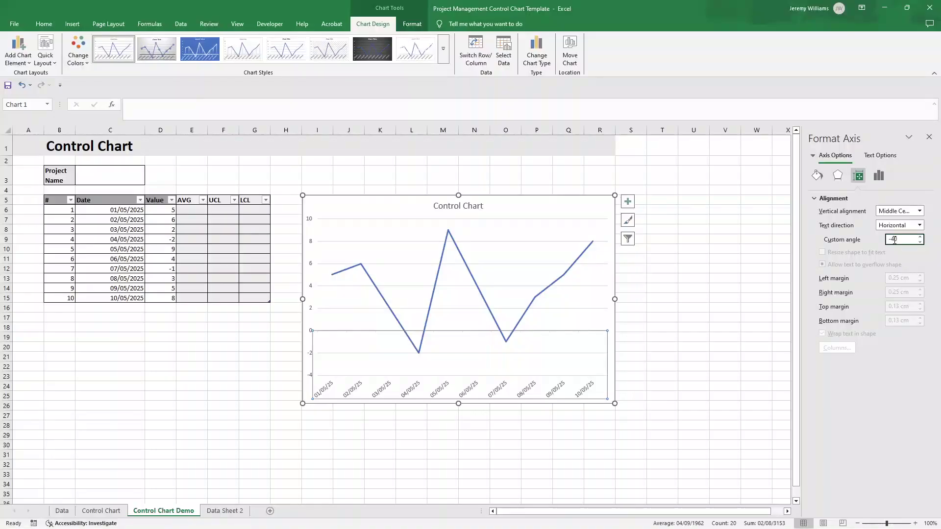
pyautogui.doubleClick(894, 240)
pyautogui.write('50')
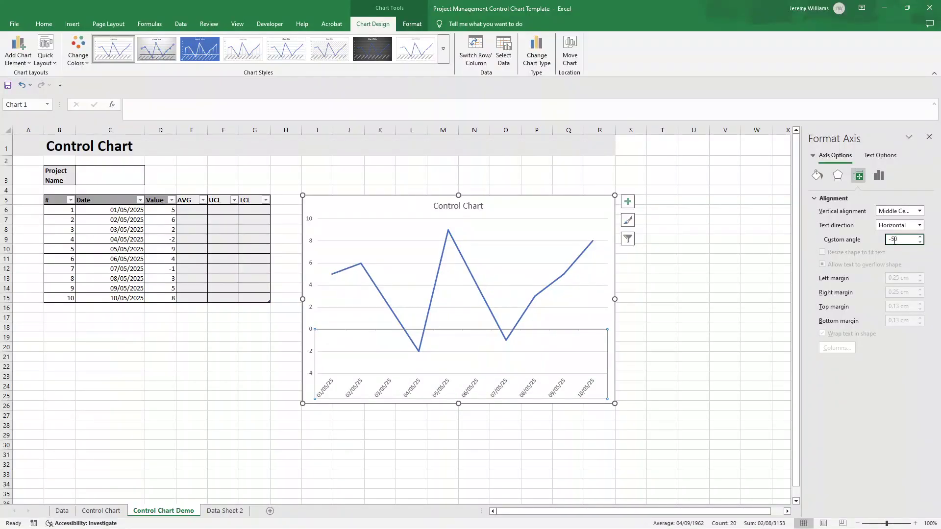
pyautogui.click(546, 434)
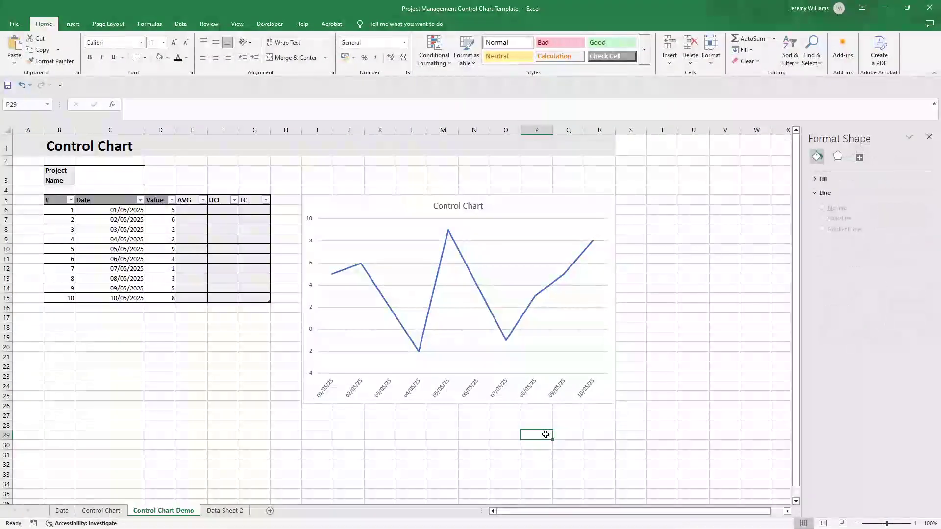
pyautogui.click(313, 269)
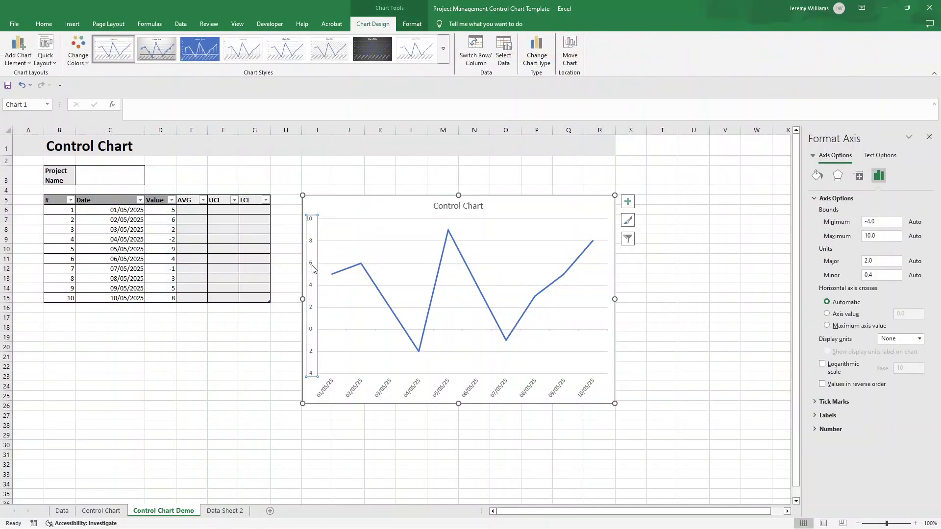
pyautogui.click(25, 64)
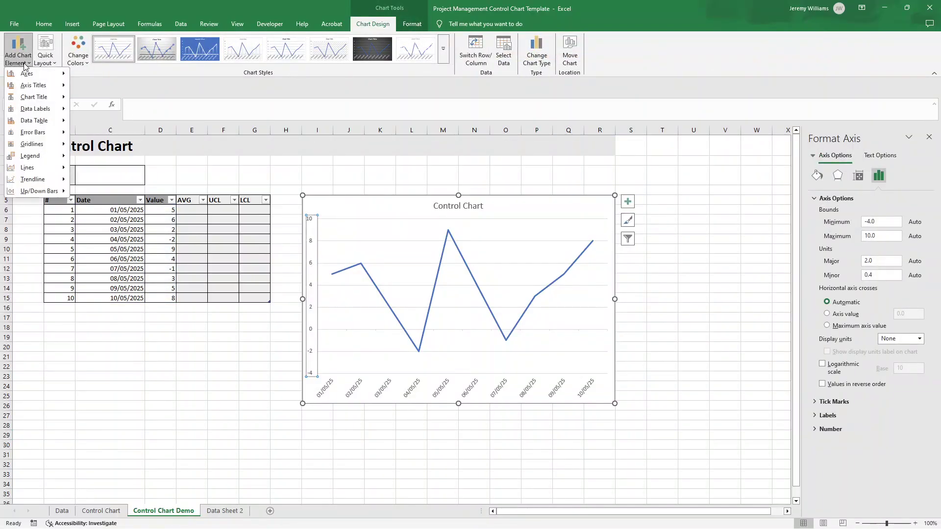
pyautogui.moveTo(44, 86)
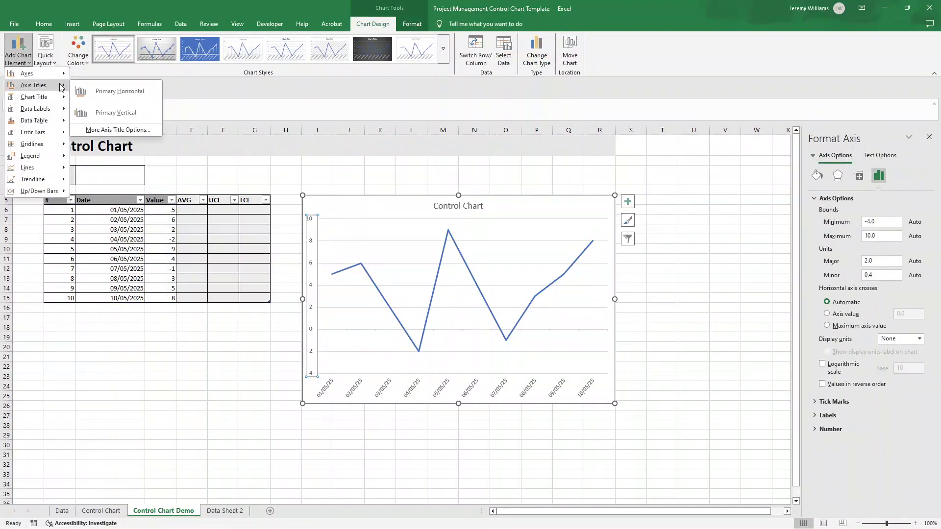
pyautogui.click(104, 93)
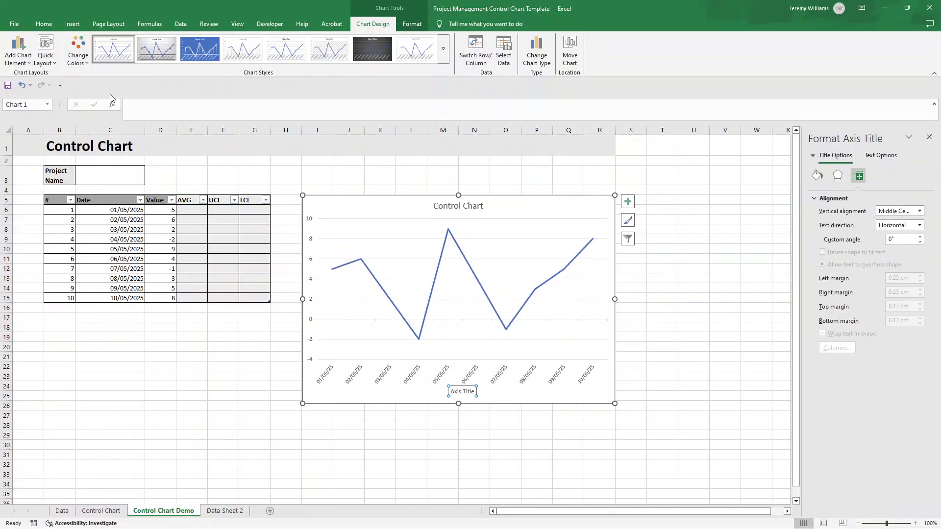
pyautogui.hotkey('ctrl', 'z')
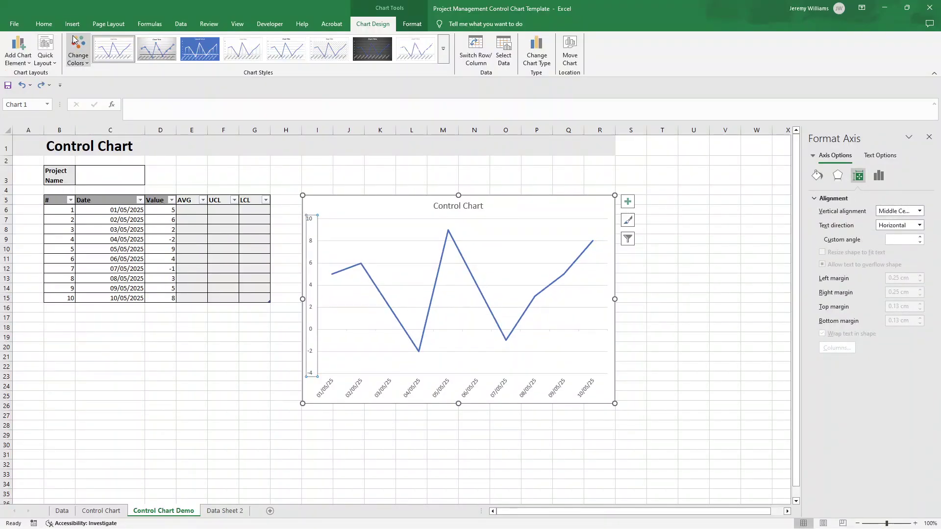
# - Add a primary vertical axis title to the chart and link it to the Value header in cell D5
pyautogui.click(19, 57)
pyautogui.moveTo(44, 86)
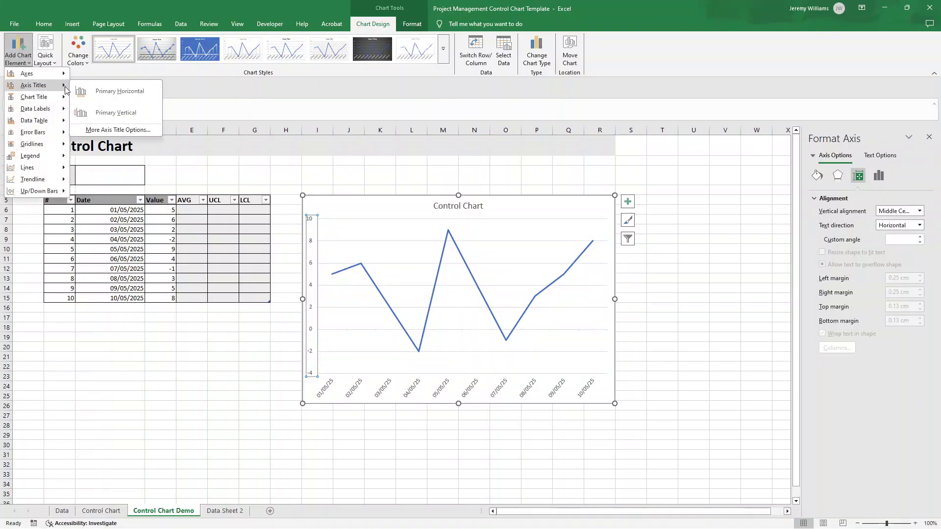
pyautogui.click(130, 119)
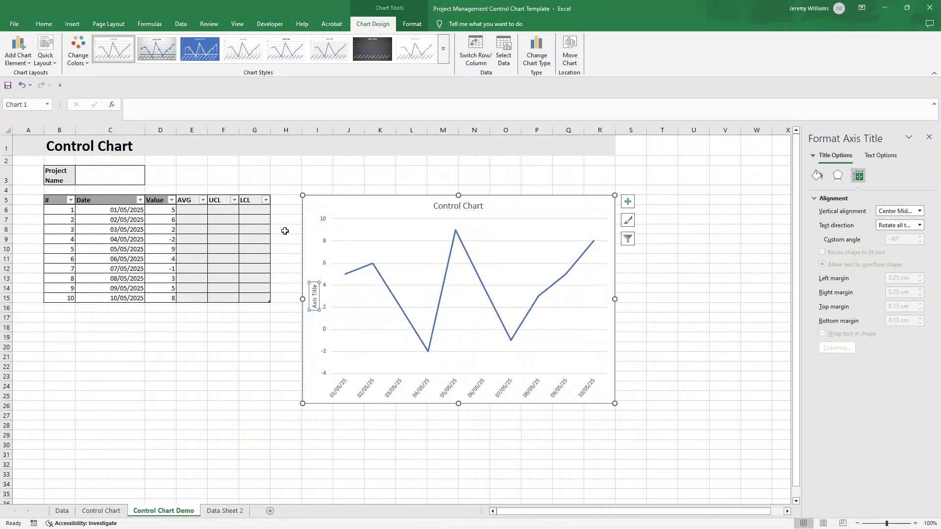
pyautogui.click(167, 112)
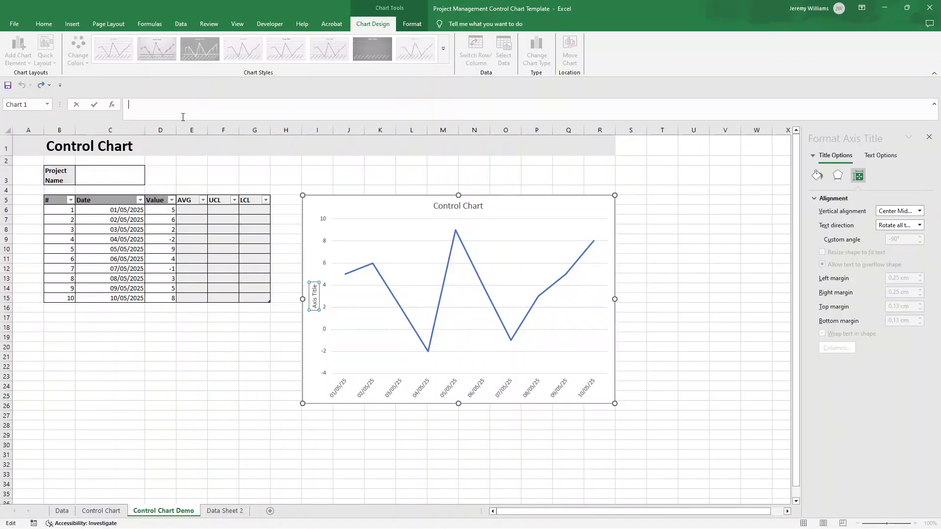
pyautogui.write('=')
pyautogui.click(157, 199)
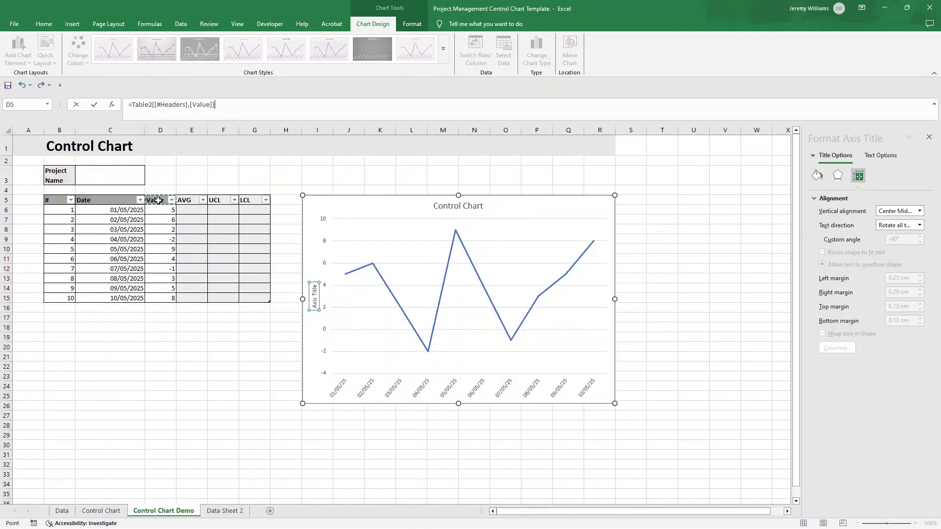
pyautogui.press('Return')
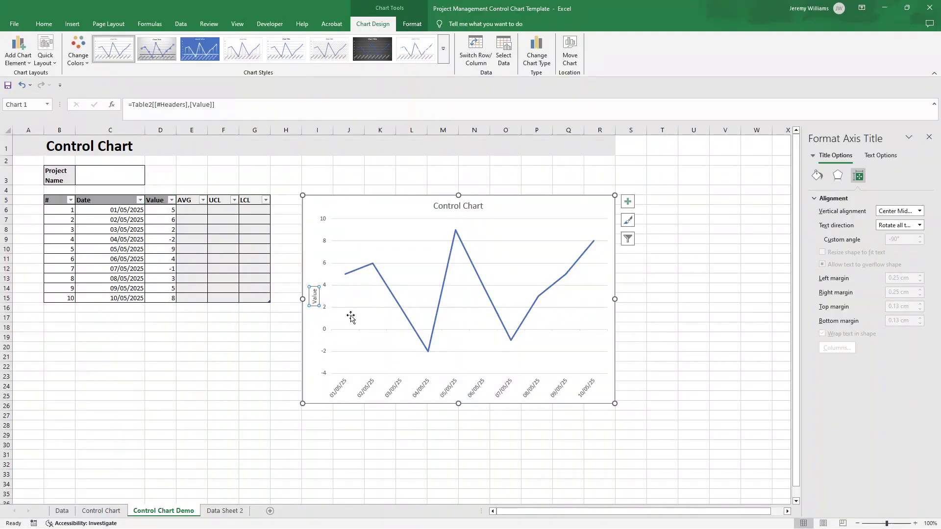
# - Add a primary horizontal axis title to the chart and link it to the Date header in cell C5
pyautogui.click(448, 393)
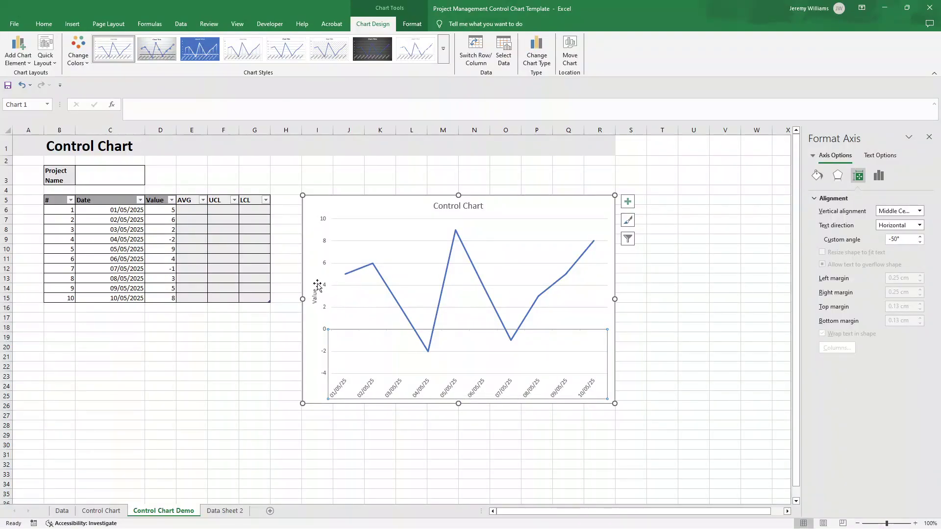
pyautogui.click(18, 54)
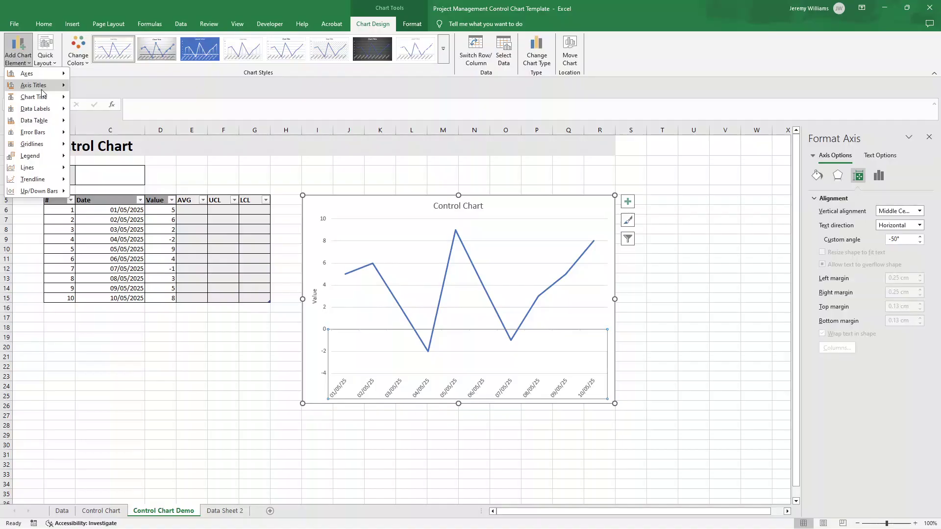
pyautogui.moveTo(34, 85)
pyautogui.click(102, 93)
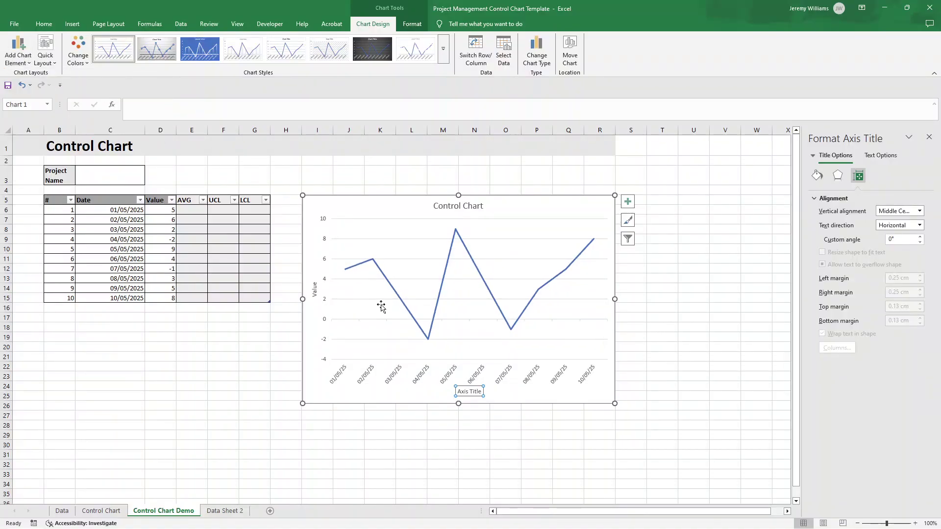
pyautogui.click(190, 98)
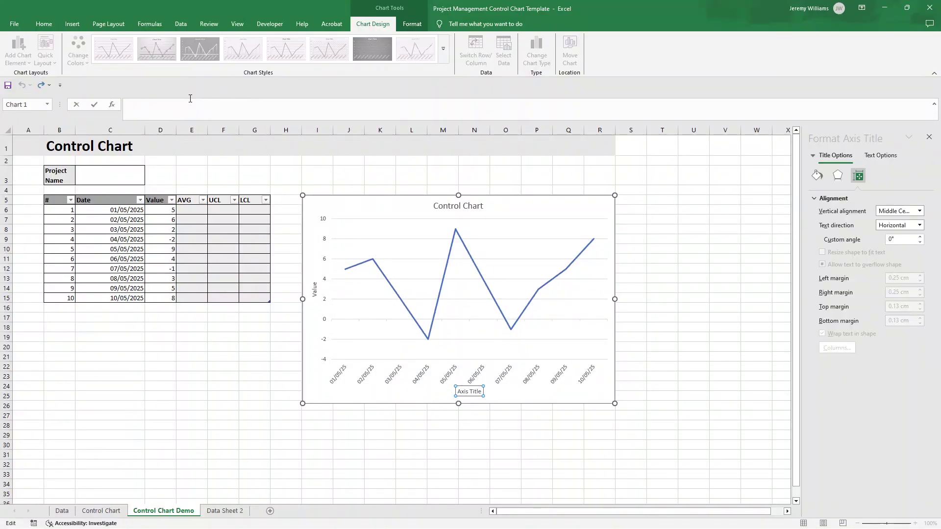
pyautogui.write('=')
pyautogui.click(101, 200)
pyautogui.press('Return')
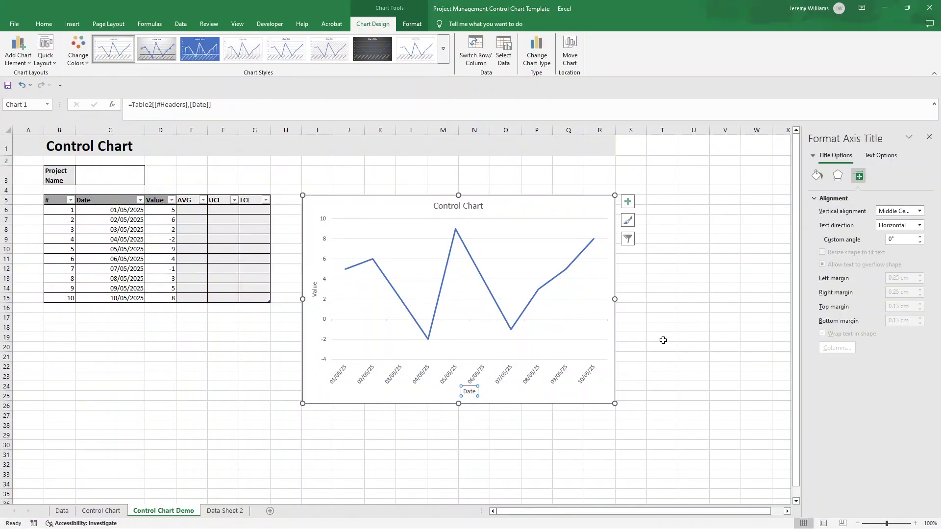
pyautogui.click(663, 340)
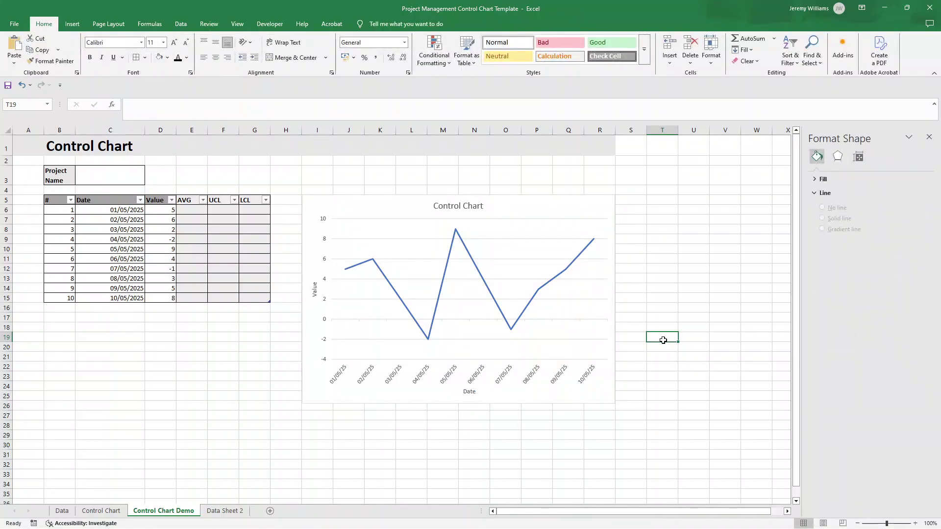
# - Give the chart's Value line built-in circle markers at its data points
pyautogui.click(468, 252)
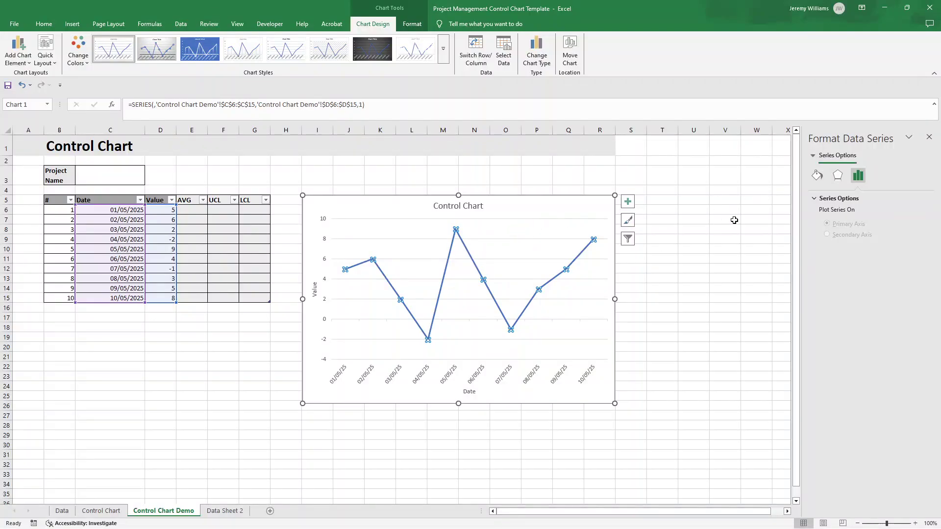
pyautogui.click(817, 176)
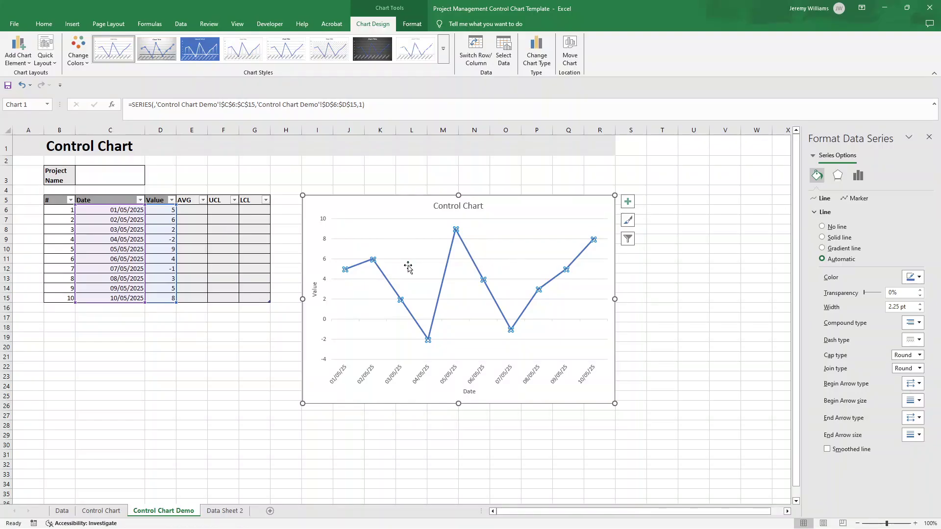
pyautogui.click(858, 199)
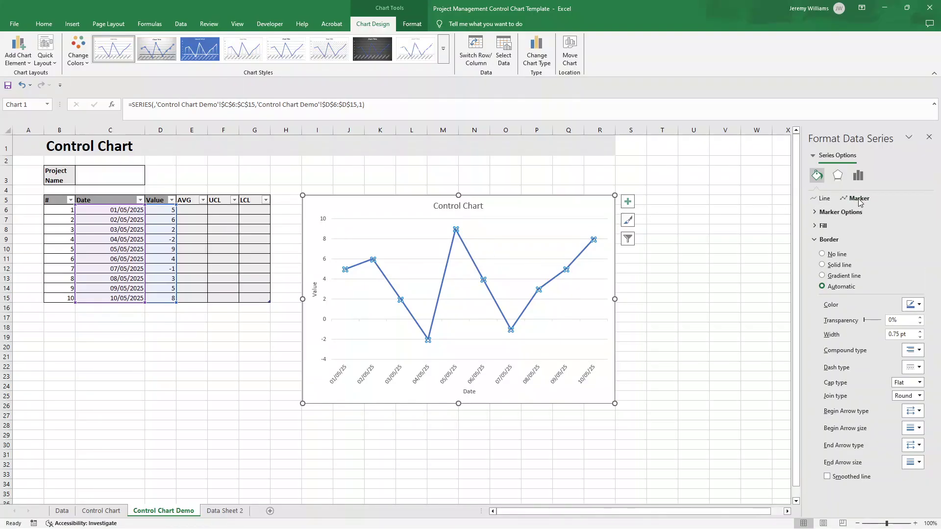
pyautogui.click(840, 212)
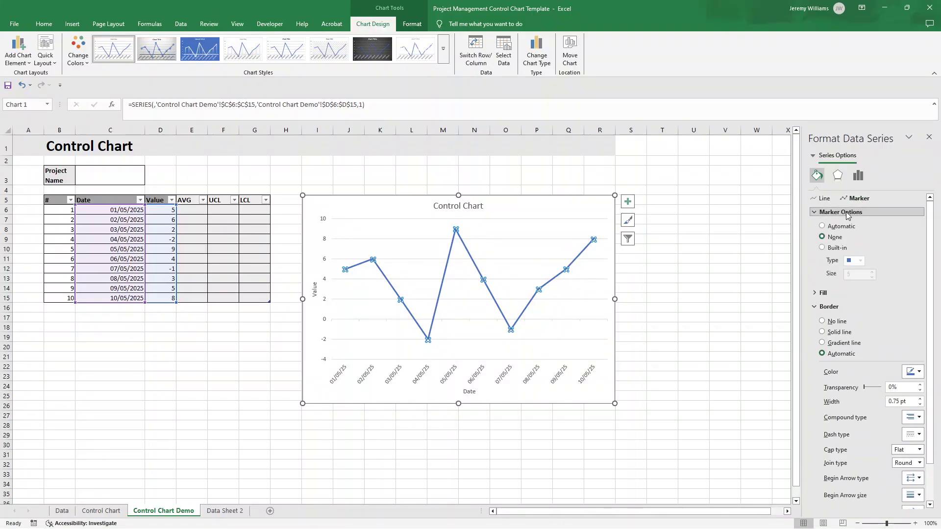
pyautogui.click(837, 249)
pyautogui.click(860, 261)
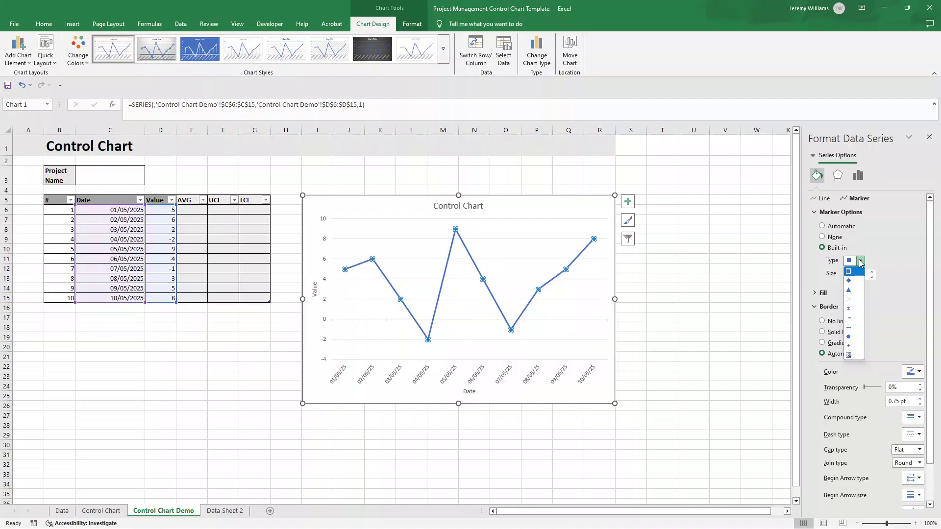
pyautogui.click(857, 339)
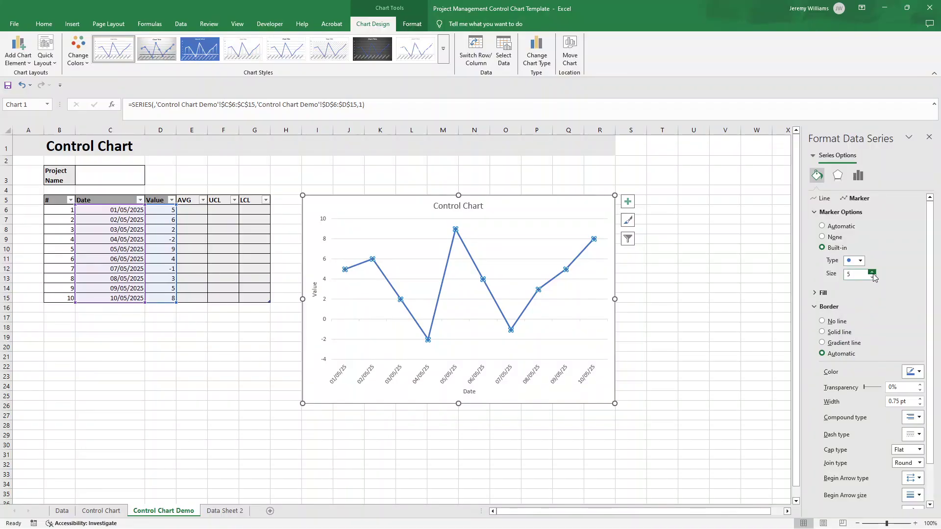
pyautogui.click(872, 273)
pyautogui.click(714, 311)
pyautogui.click(693, 289)
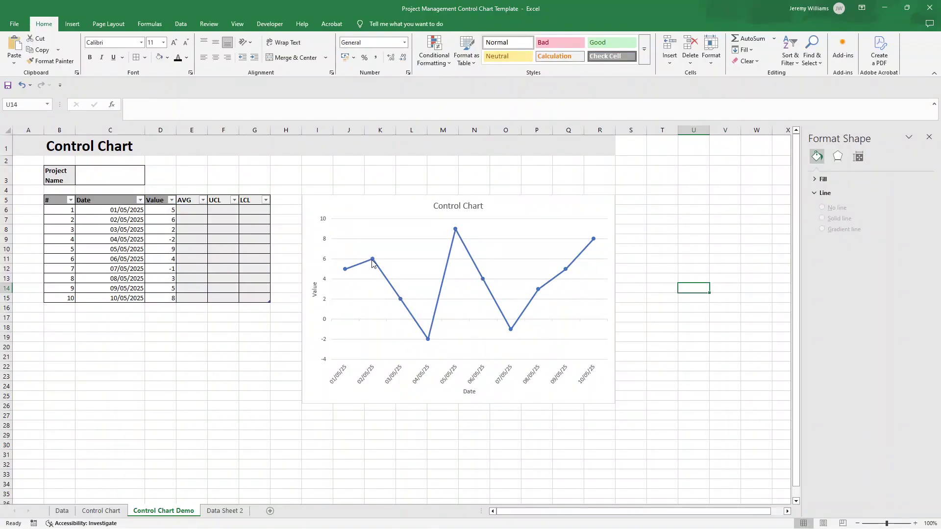
# - Fill the AVG column from cell E6 with the formula ='Data Sheet 2'!C$2, referencing the data average with a locked row
pyautogui.moveTo(354, 272)
pyautogui.click(196, 209)
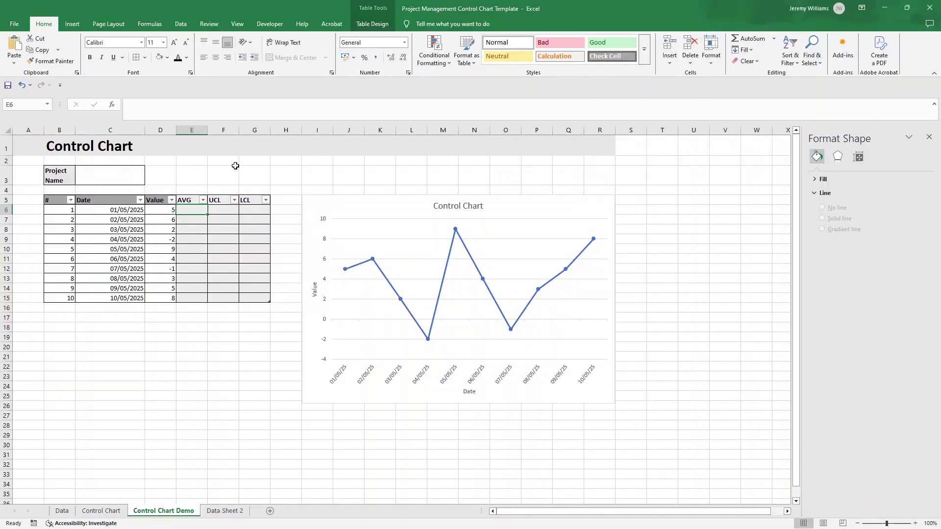
pyautogui.write('=')
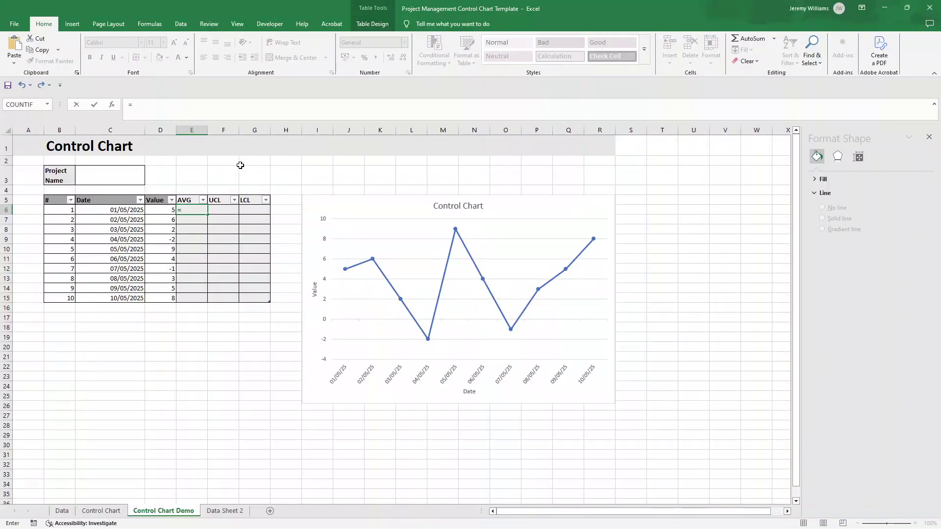
pyautogui.click(225, 511)
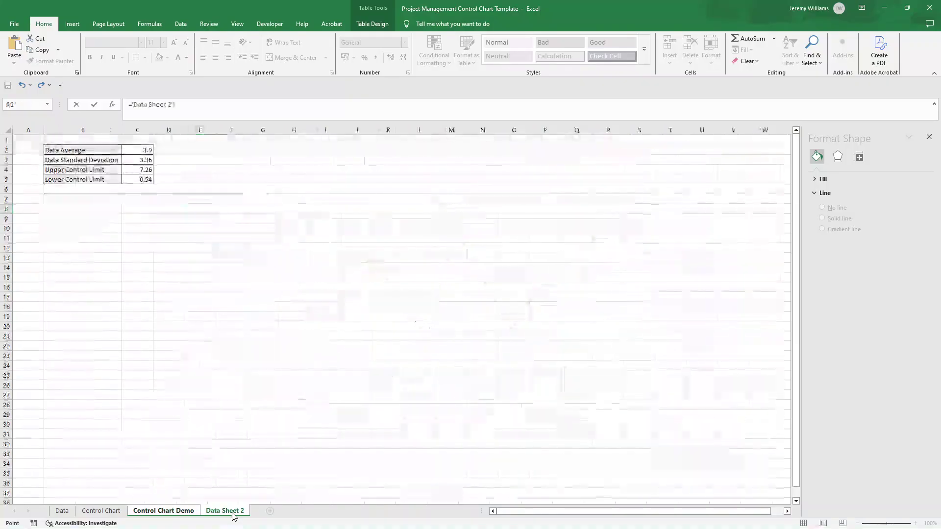
pyautogui.click(146, 151)
pyautogui.click(180, 104)
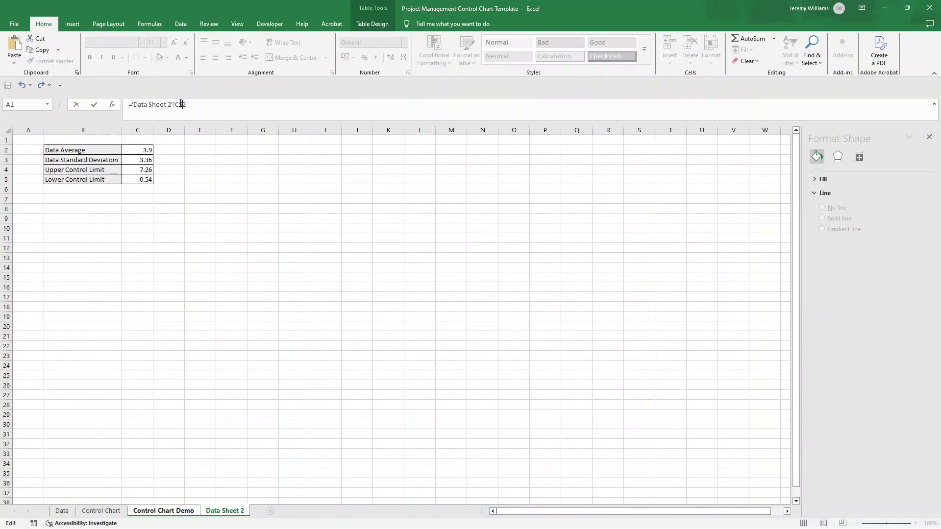
pyautogui.press('Return')
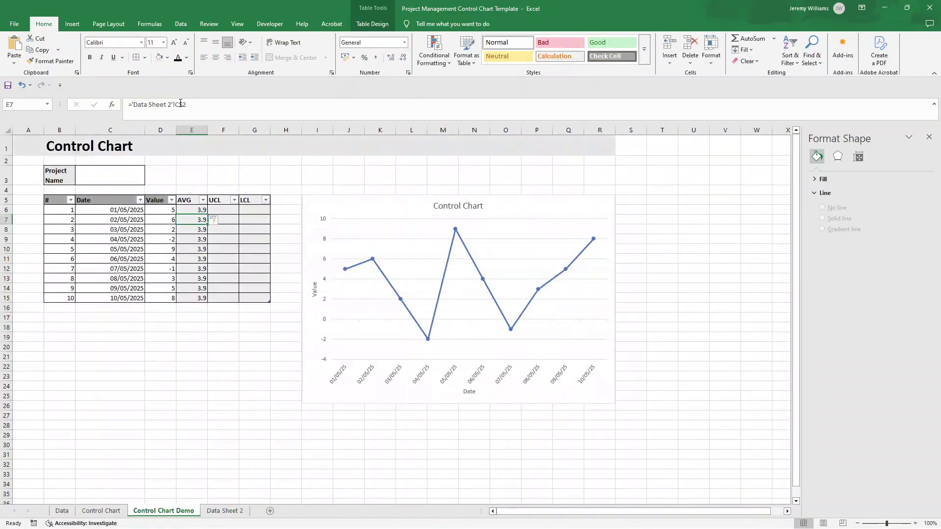
# - Check the row-locked reference formula in the AVG column cells E6:E15
pyautogui.click(201, 209)
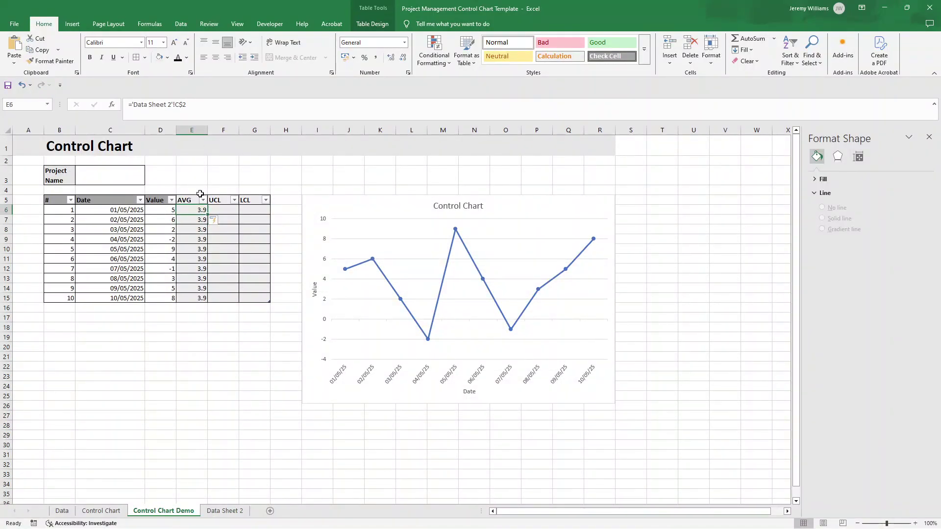
pyautogui.click(184, 105)
pyautogui.press('Return')
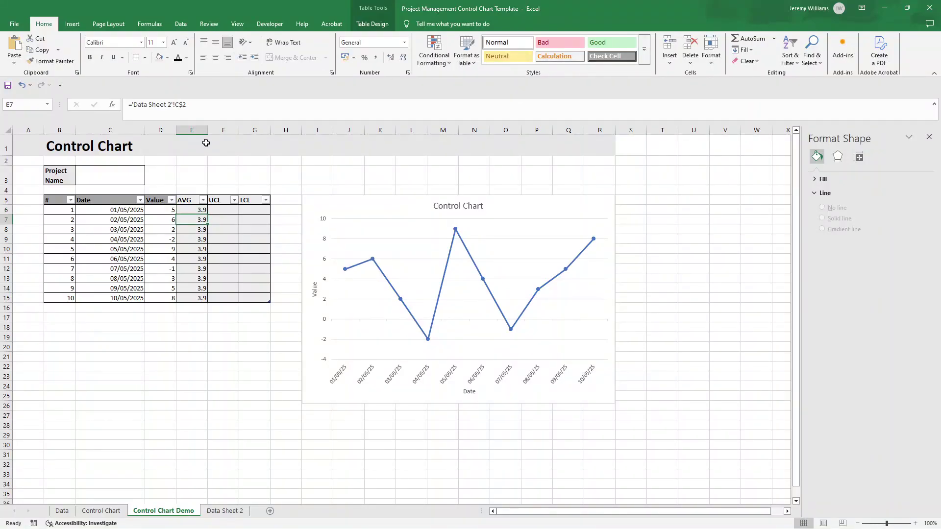
pyautogui.moveTo(201, 210); pyautogui.dragTo(196, 300)
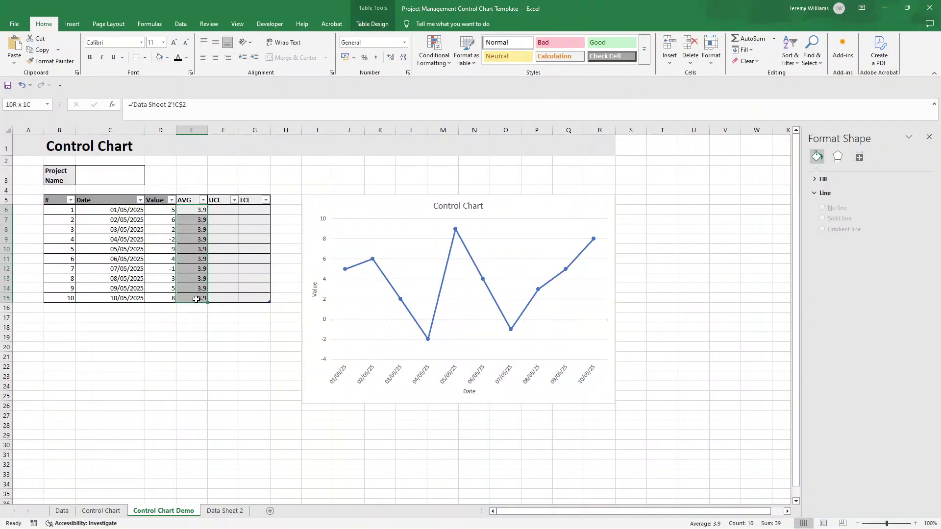
pyautogui.moveTo(196, 249); pyautogui.dragTo(197, 239)
pyautogui.click(196, 220)
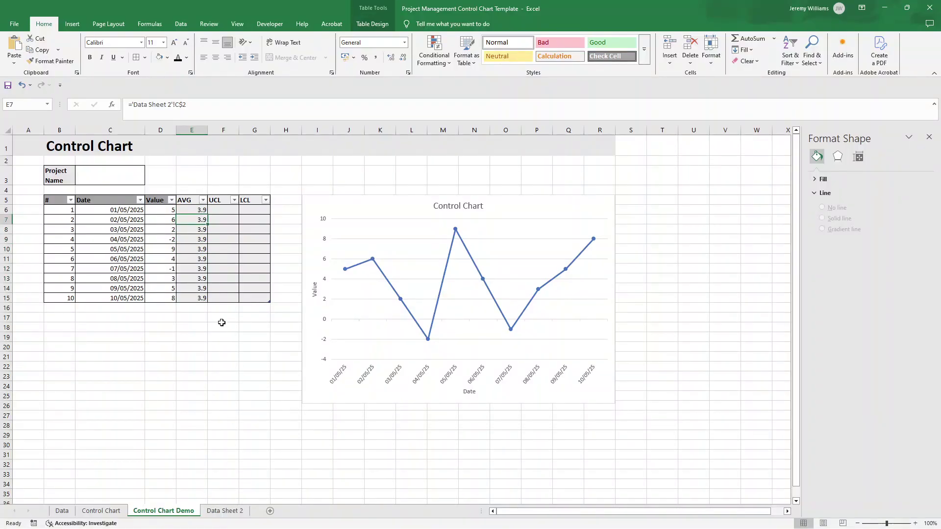
pyautogui.moveTo(196, 229); pyautogui.dragTo(199, 245)
pyautogui.click(201, 209)
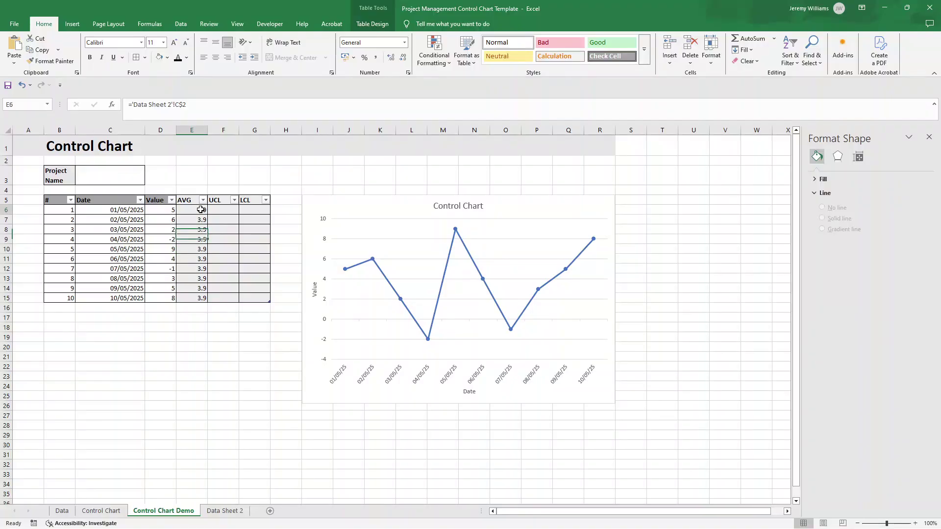
pyautogui.moveTo(201, 209); pyautogui.dragTo(199, 300)
pyautogui.click(203, 210)
# - Fill the UCL column from cell F6 with the formula ='Data Sheet 2'!C$4, referencing the upper control limit
pyautogui.click(217, 212)
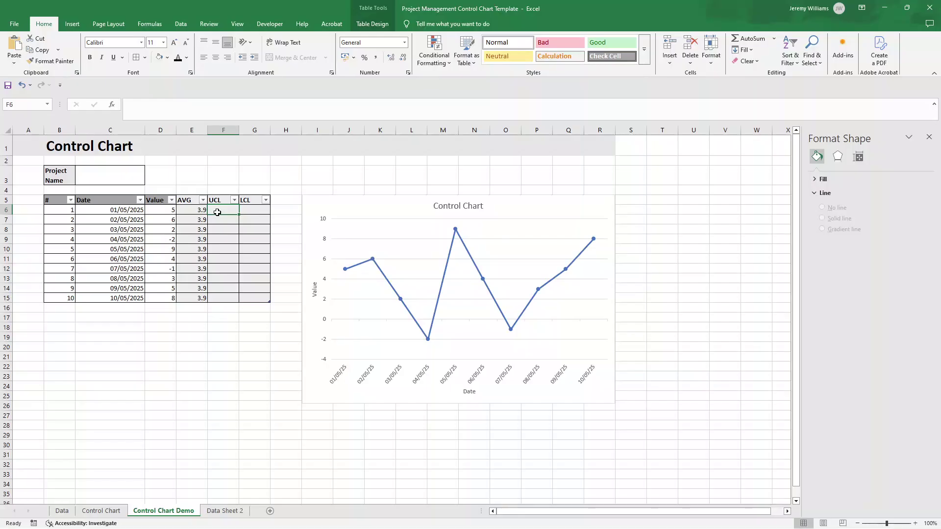
pyautogui.write('=')
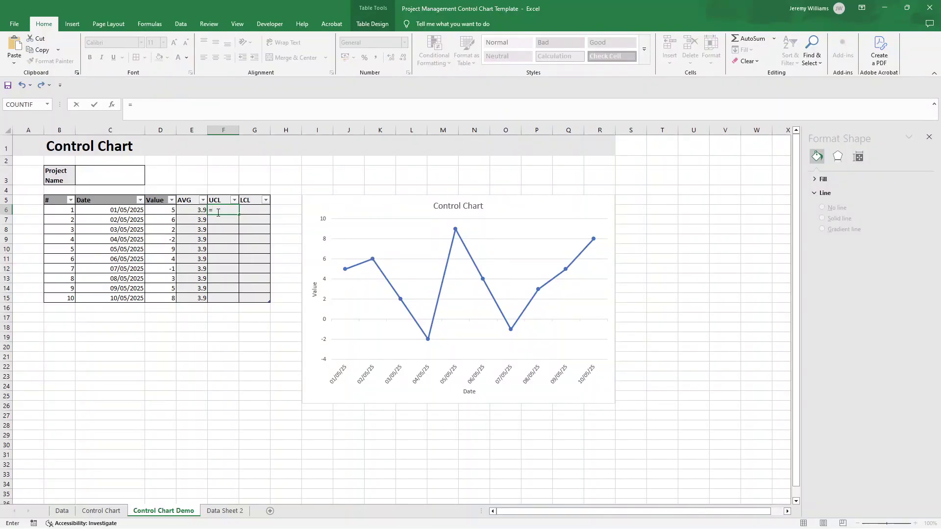
pyautogui.click(234, 510)
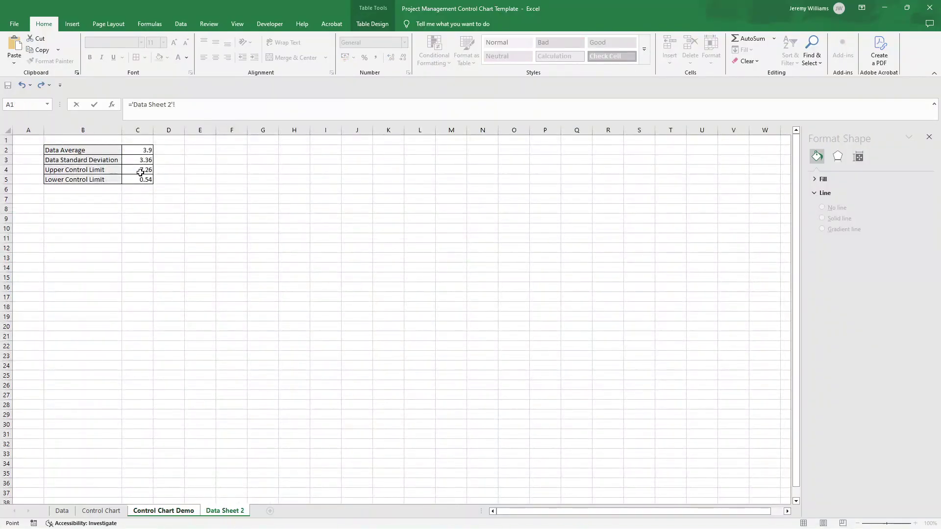
pyautogui.click(140, 171)
pyautogui.click(179, 103)
pyautogui.press('Return')
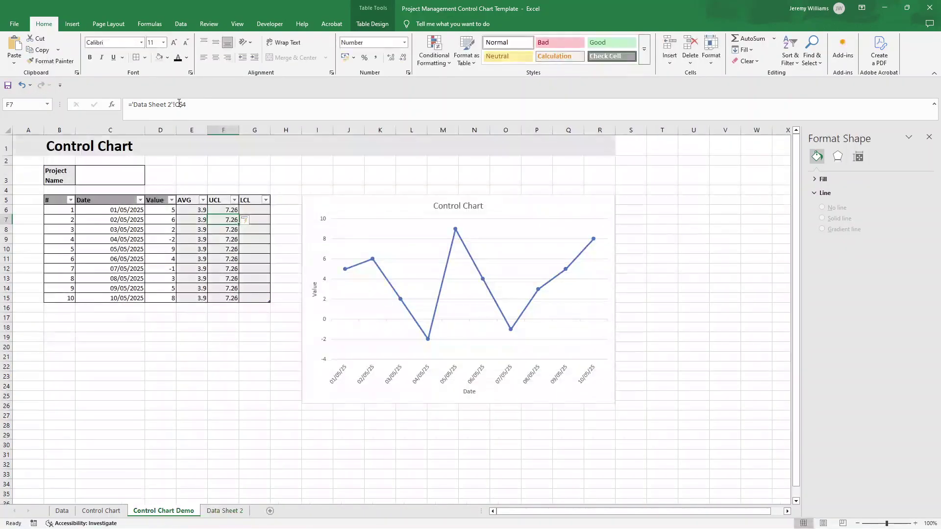
# - Fill the LCL column from cell G6 with the formula ='Data Sheet 2'!C$5, referencing the lower control limit
pyautogui.click(252, 208)
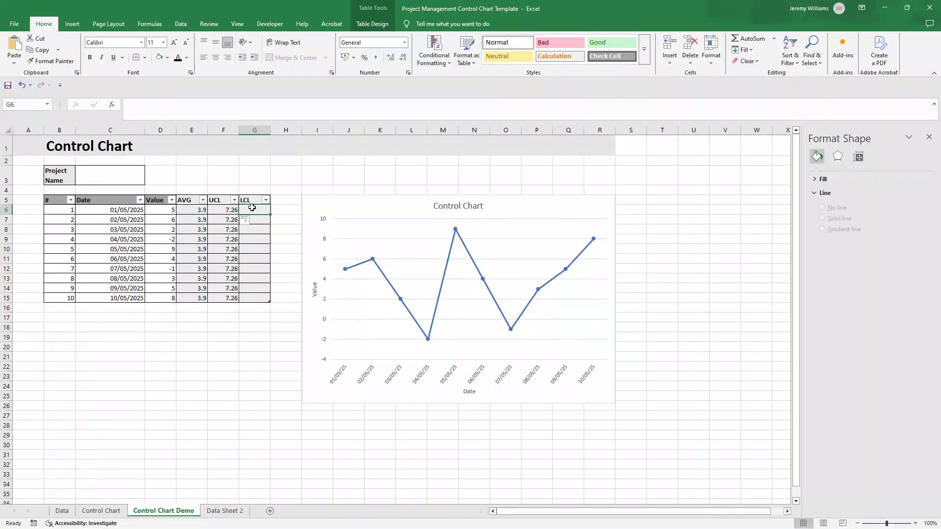
pyautogui.write('=')
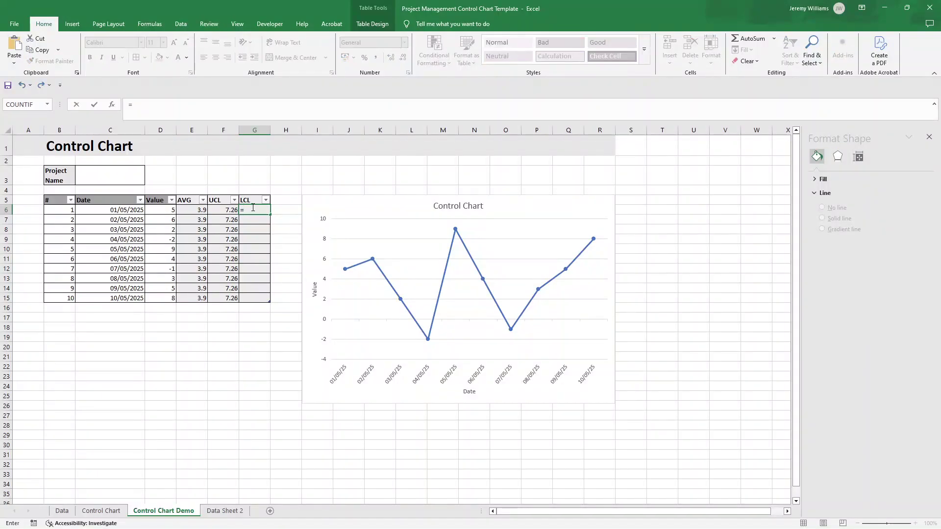
pyautogui.click(228, 512)
pyautogui.click(141, 179)
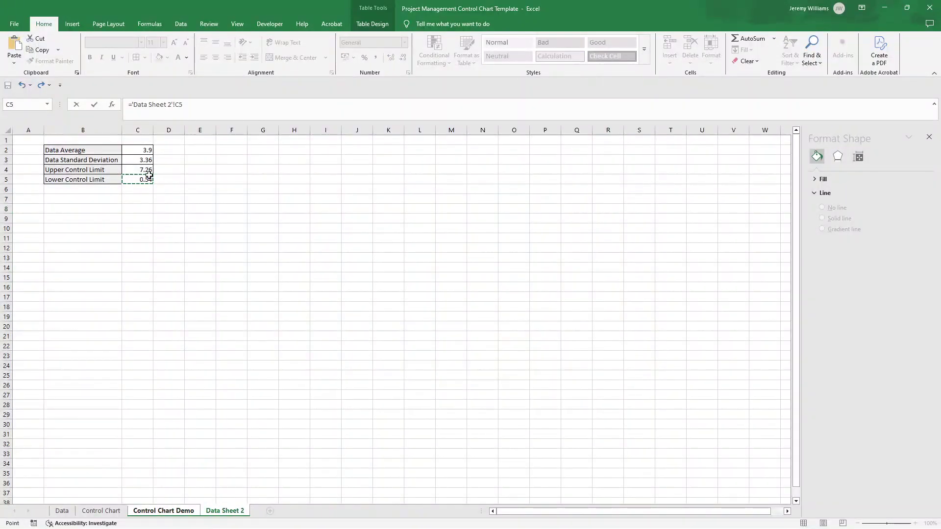
pyautogui.click(180, 106)
pyautogui.write('$')
pyautogui.press('Return')
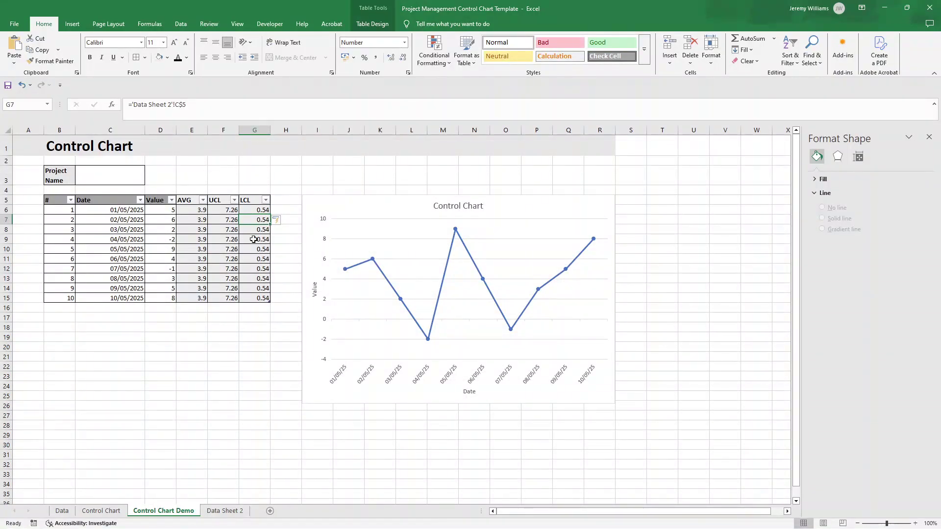
pyautogui.click(258, 343)
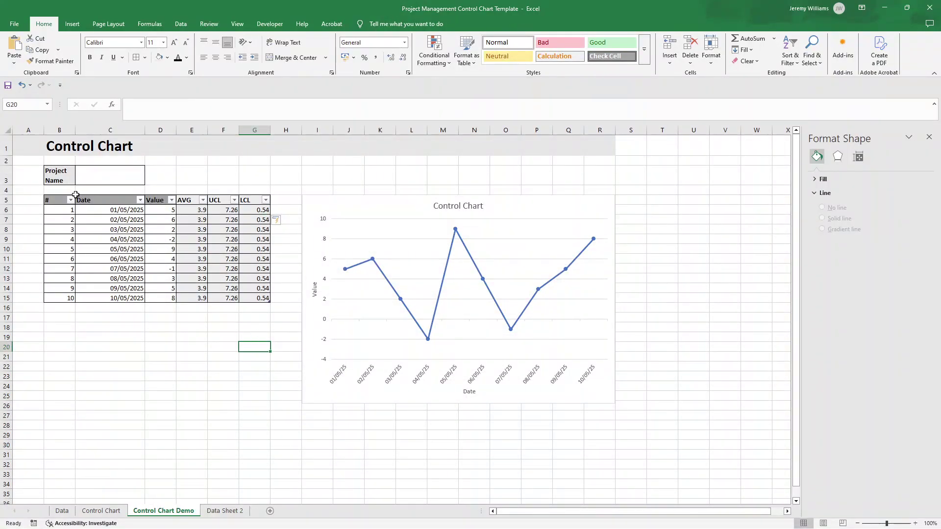
pyautogui.moveTo(57, 200); pyautogui.dragTo(255, 298)
pyautogui.click(264, 336)
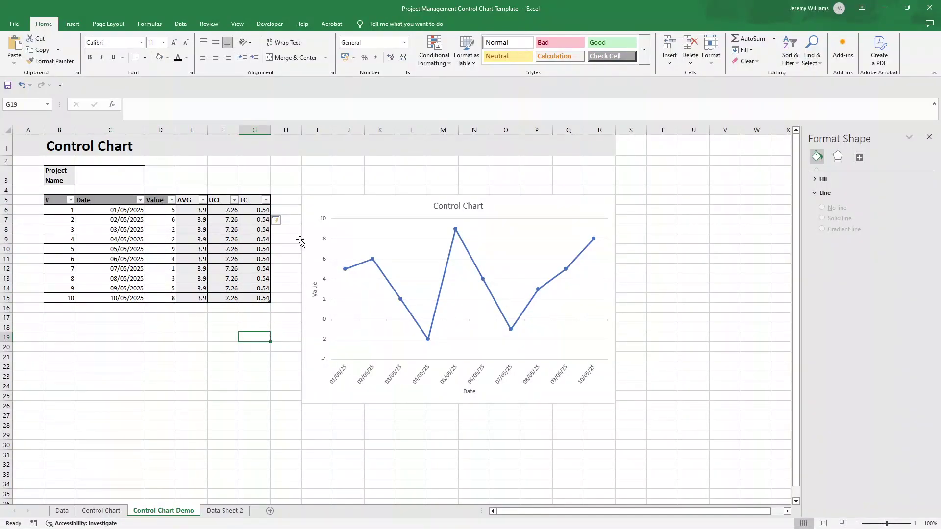
pyautogui.click(325, 202)
pyautogui.click(222, 456)
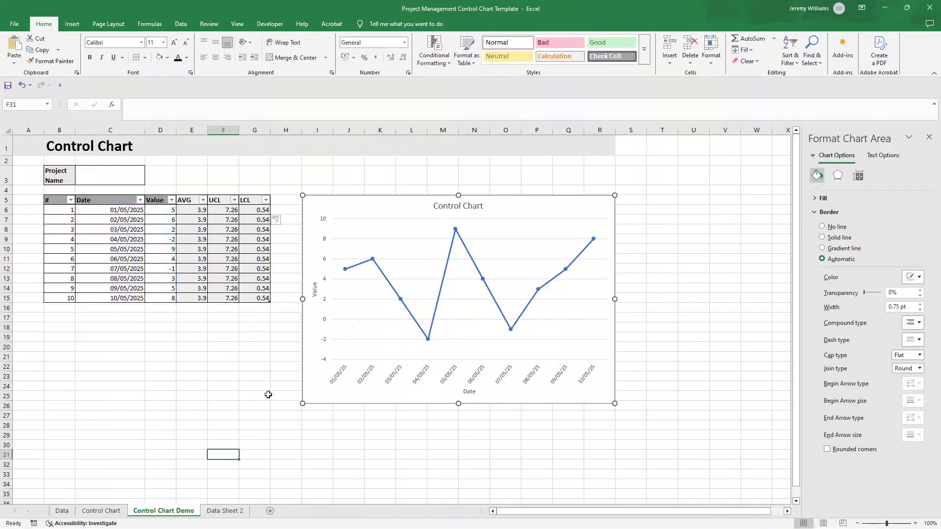
# - Extend the chart's data range from the Value column across to G15 so it includes the AVG, UCL and LCL columns
pyautogui.click(320, 203)
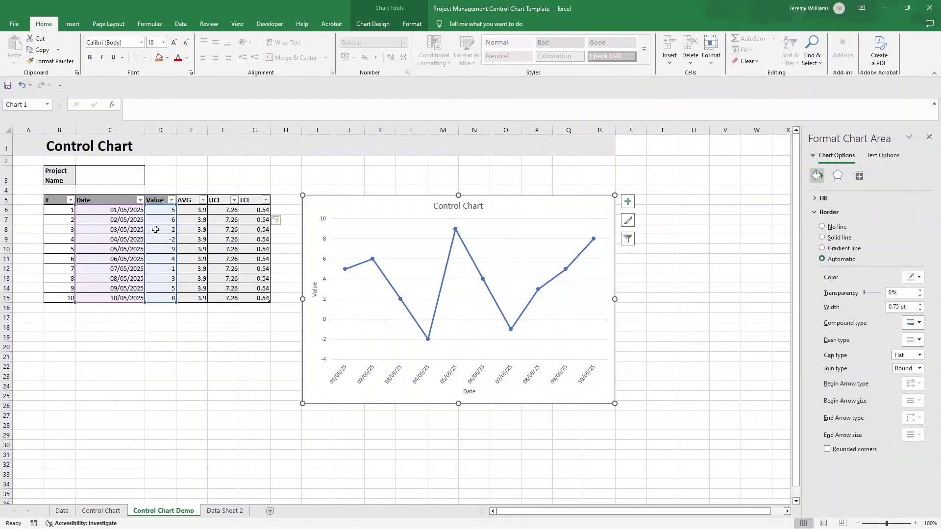
pyautogui.moveTo(176, 303); pyautogui.dragTo(175, 303)
pyautogui.moveTo(184, 300); pyautogui.dragTo(260, 304)
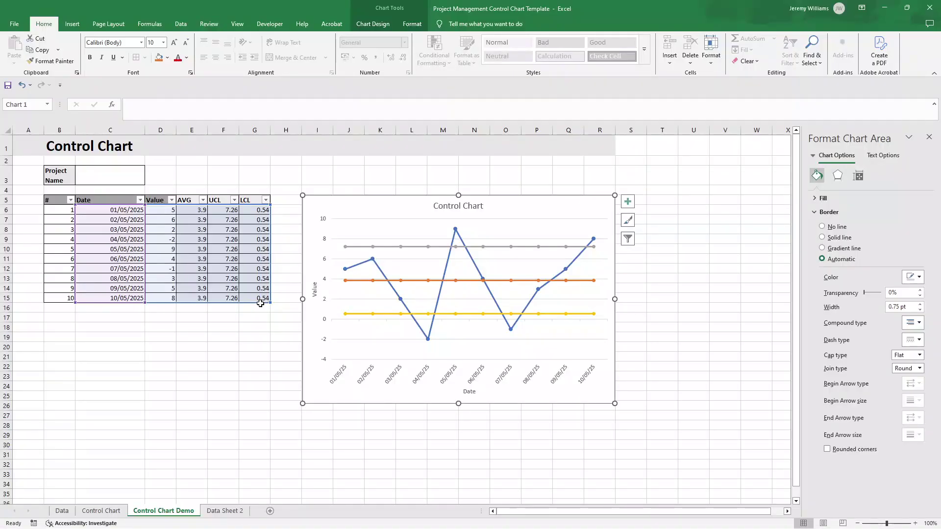
# - Remove the data markers from the UCL series by setting its marker option to None
pyautogui.click(416, 248)
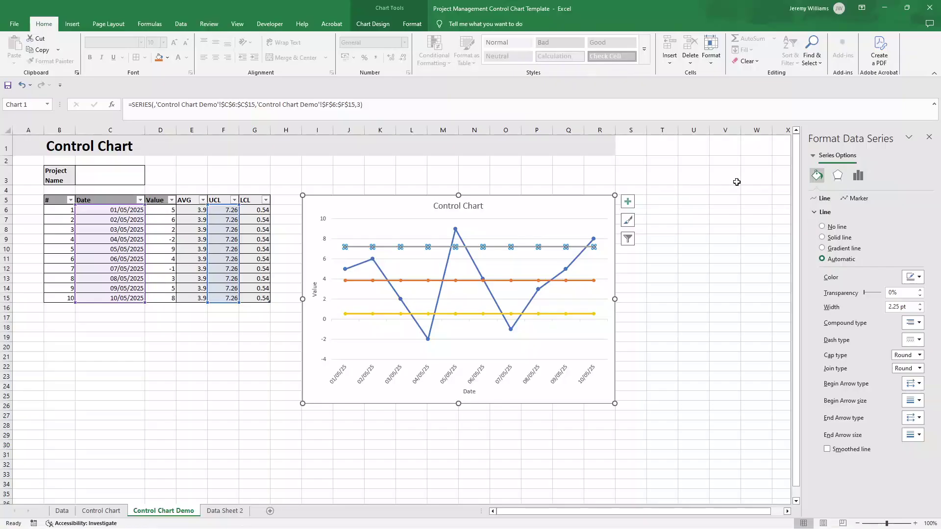
pyautogui.click(855, 199)
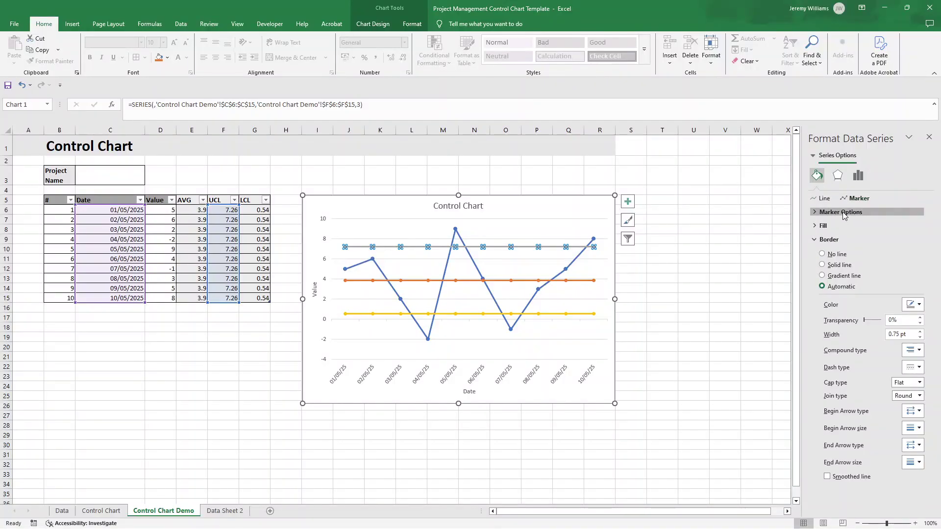
pyautogui.click(842, 212)
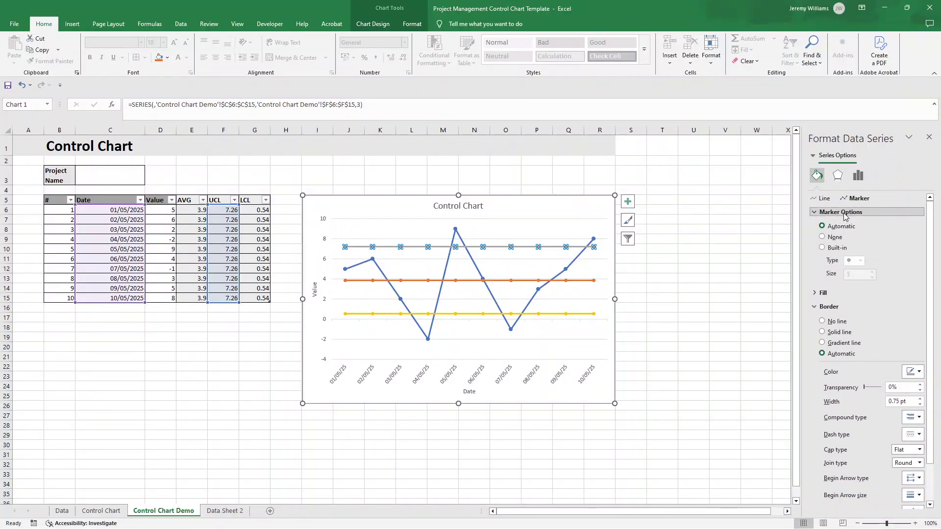
pyautogui.click(844, 212)
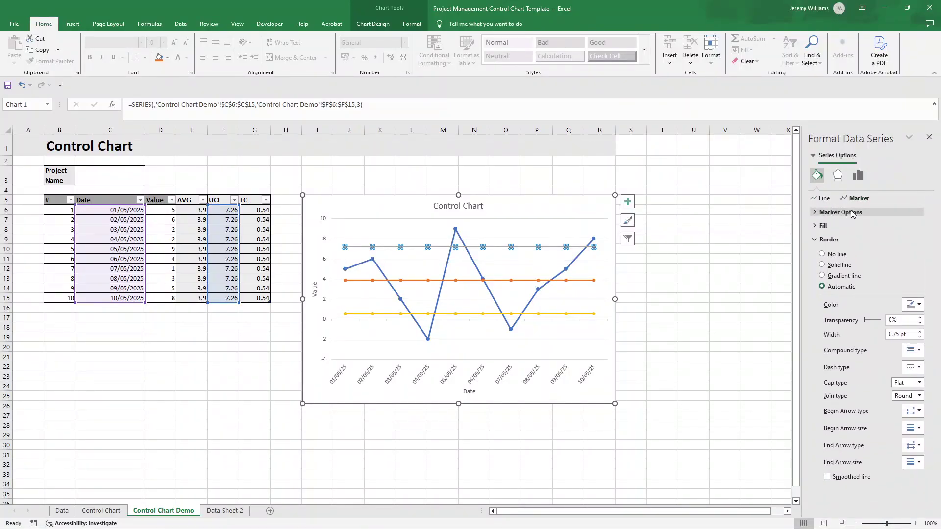
pyautogui.click(858, 213)
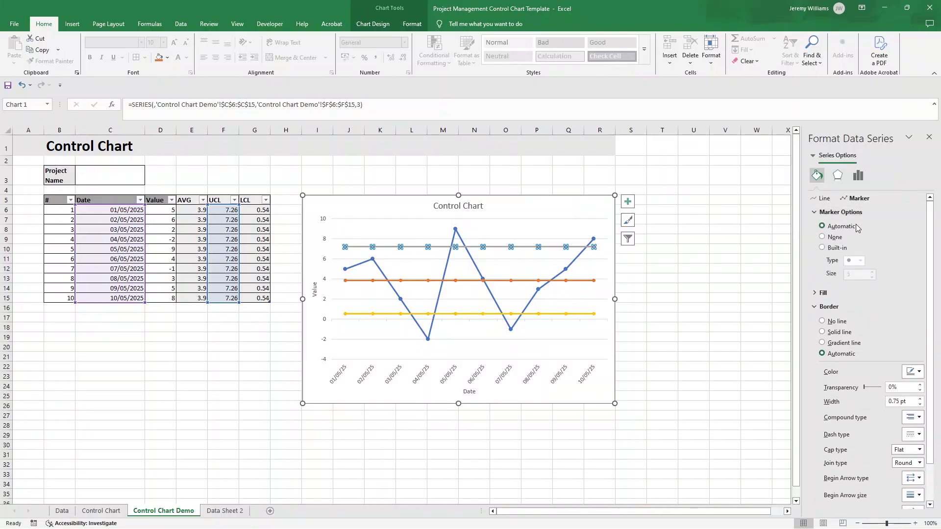
pyautogui.click(834, 238)
pyautogui.click(688, 280)
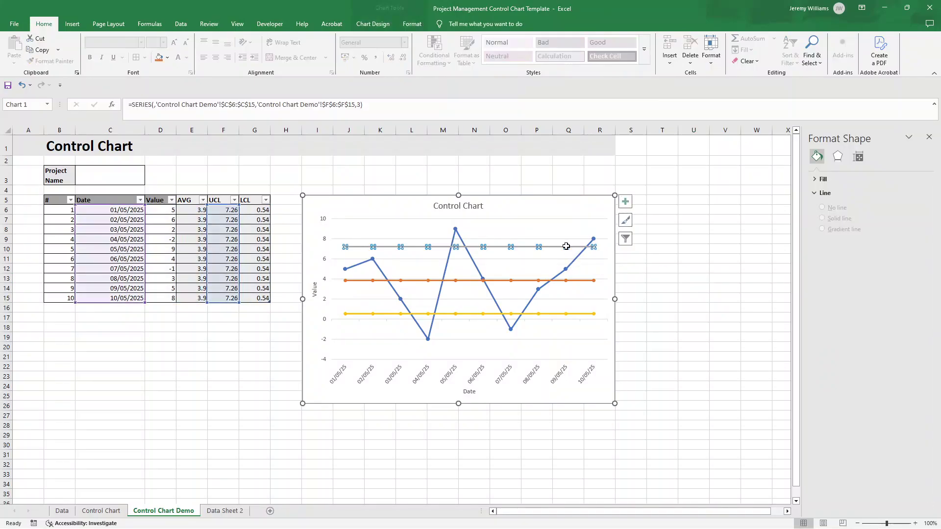
# - Set the UCL series line width to 0.75 pt
pyautogui.click(566, 246)
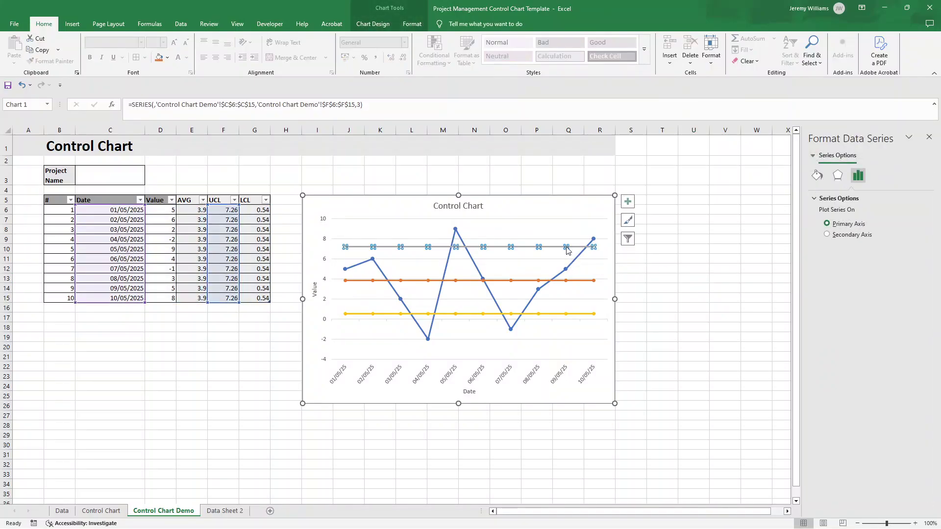
pyautogui.click(839, 175)
pyautogui.click(818, 177)
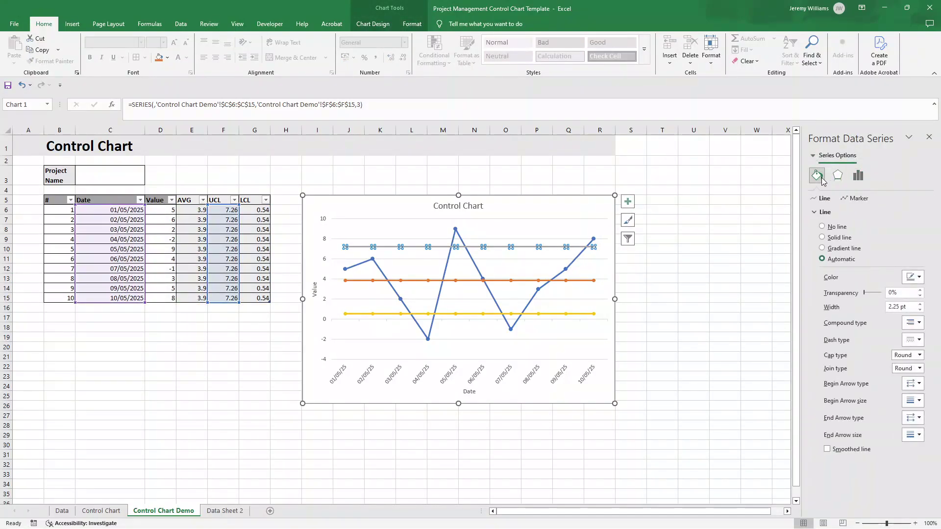
pyautogui.click(919, 309)
pyautogui.click(919, 310)
pyautogui.click(919, 309)
pyautogui.click(919, 310)
pyautogui.click(919, 310)
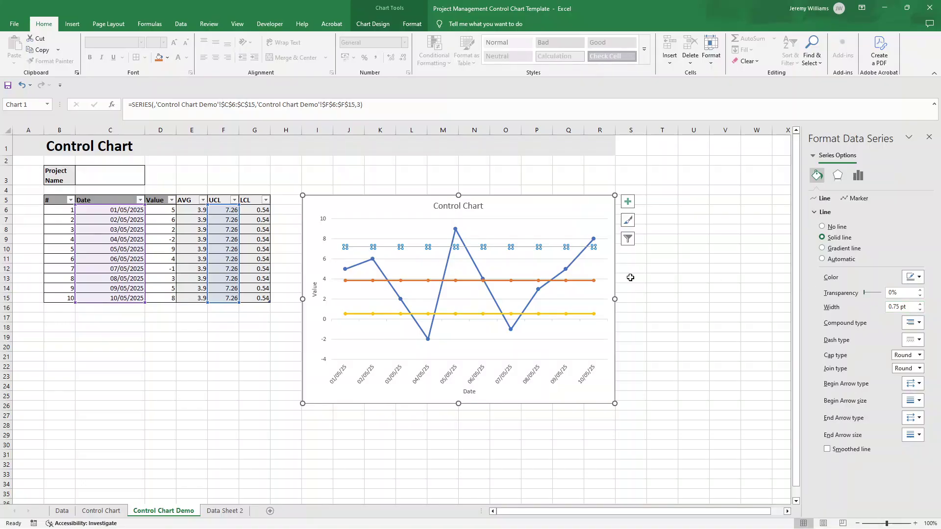
# - Change the UCL series line colour to light orange
pyautogui.click(587, 281)
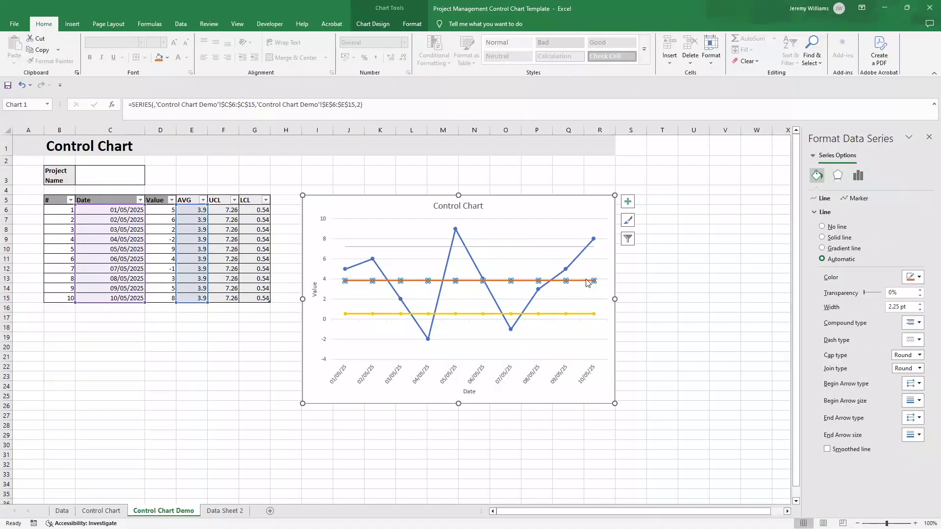
pyautogui.click(550, 250)
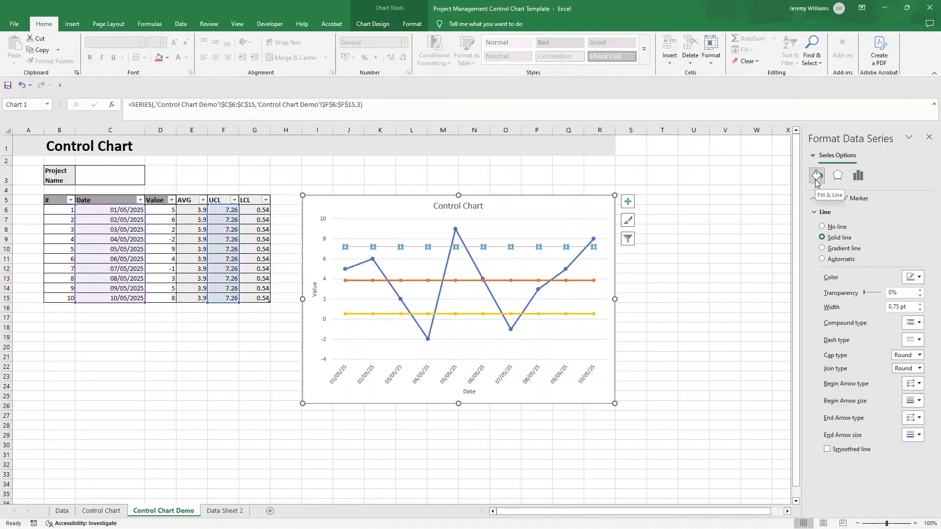
pyautogui.click(909, 278)
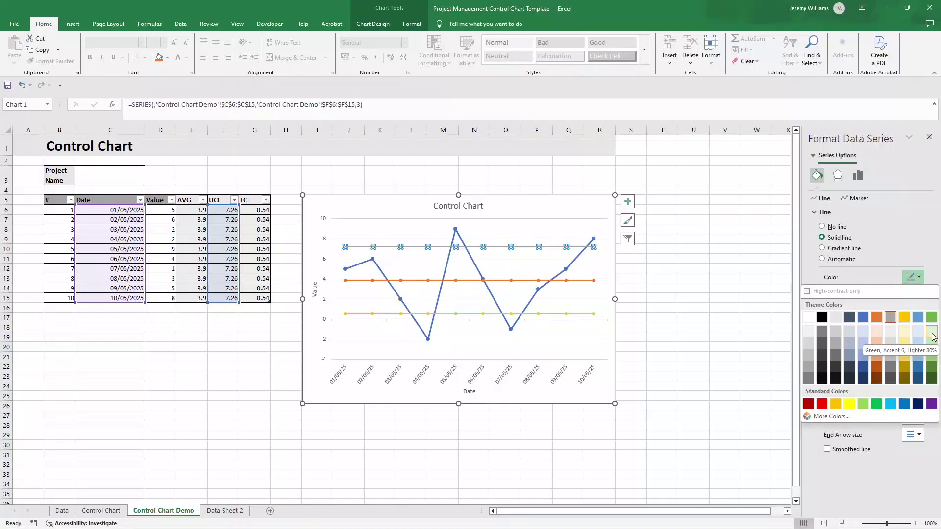
pyautogui.click(880, 345)
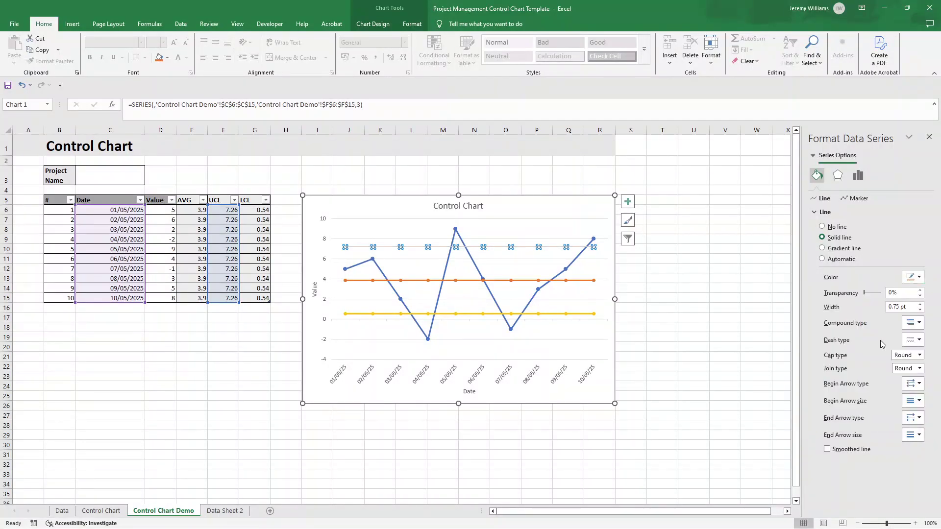
# - Set the AVG series line width to 0.75 pt and its colour to the theme green
pyautogui.click(580, 281)
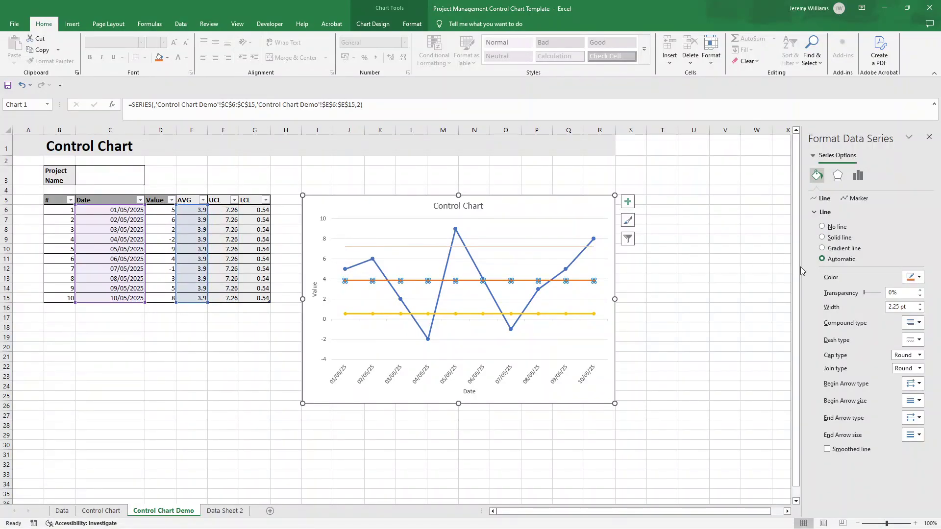
pyautogui.click(920, 309)
pyautogui.click(920, 309)
pyautogui.click(920, 309)
pyautogui.click(920, 309)
pyautogui.click(920, 309)
pyautogui.click(920, 310)
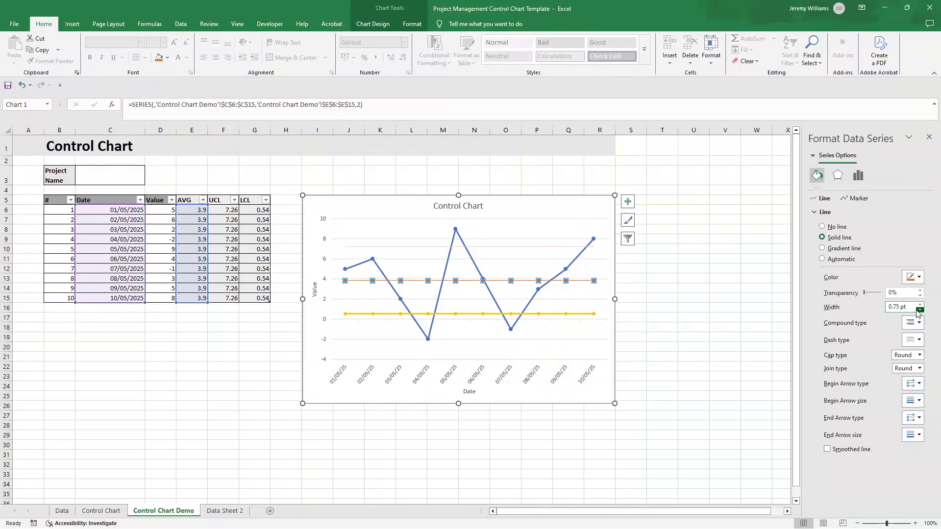
pyautogui.click(914, 278)
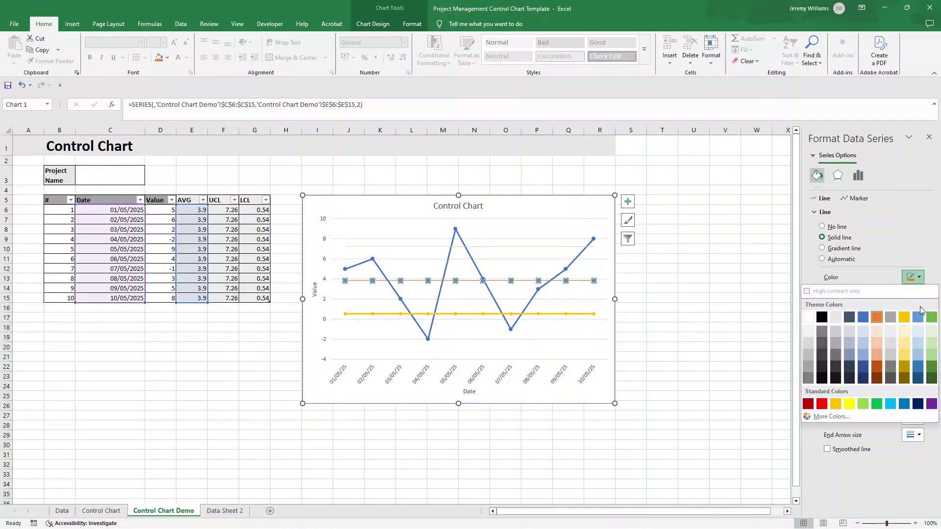
pyautogui.click(931, 317)
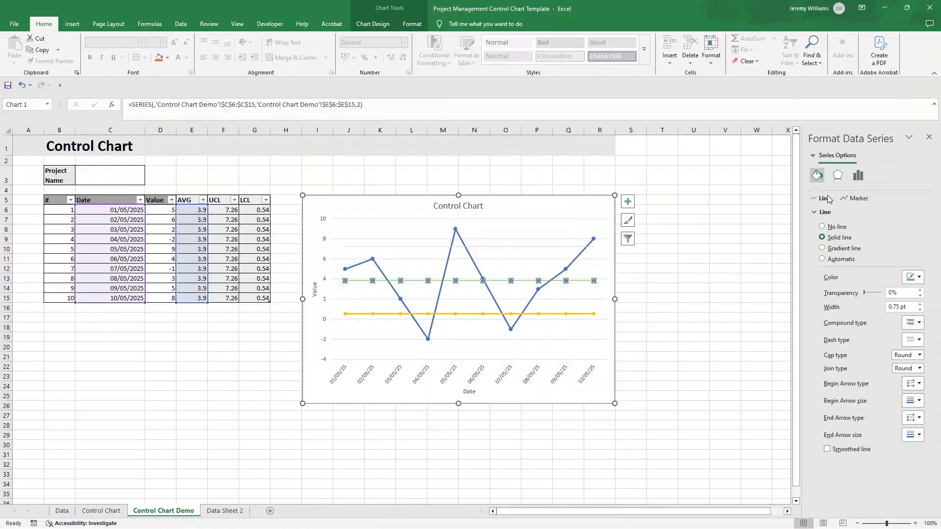
# - Set the AVG series marker option to None
pyautogui.click(851, 196)
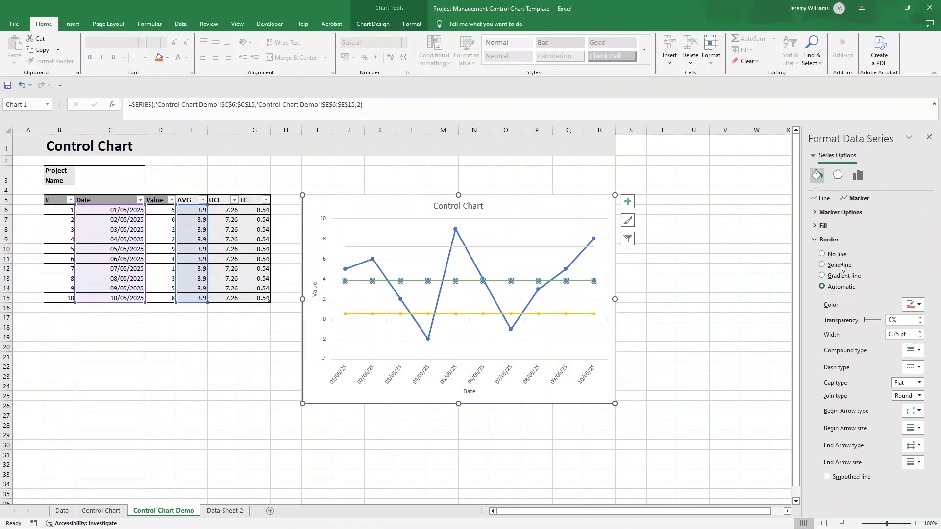
pyautogui.click(837, 213)
pyautogui.click(834, 238)
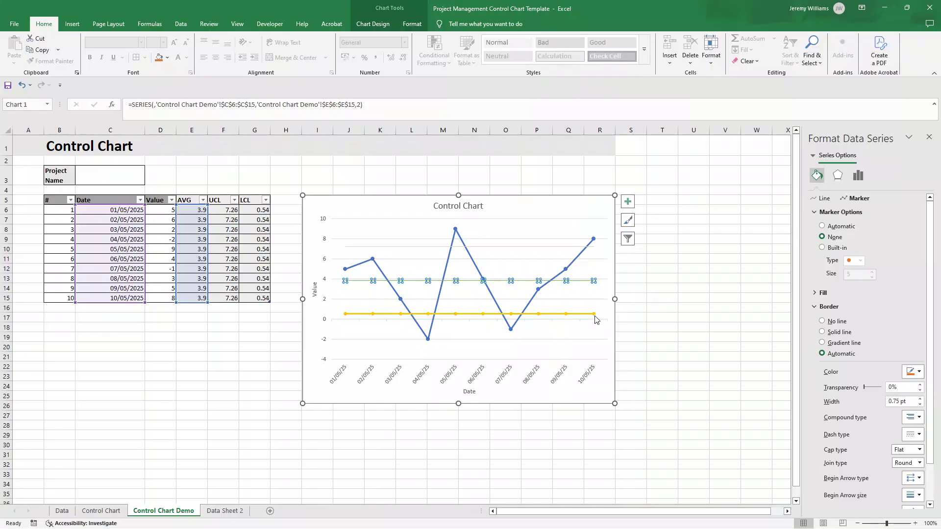
# - Remove the data markers from the yellow LCL series
pyautogui.click(579, 315)
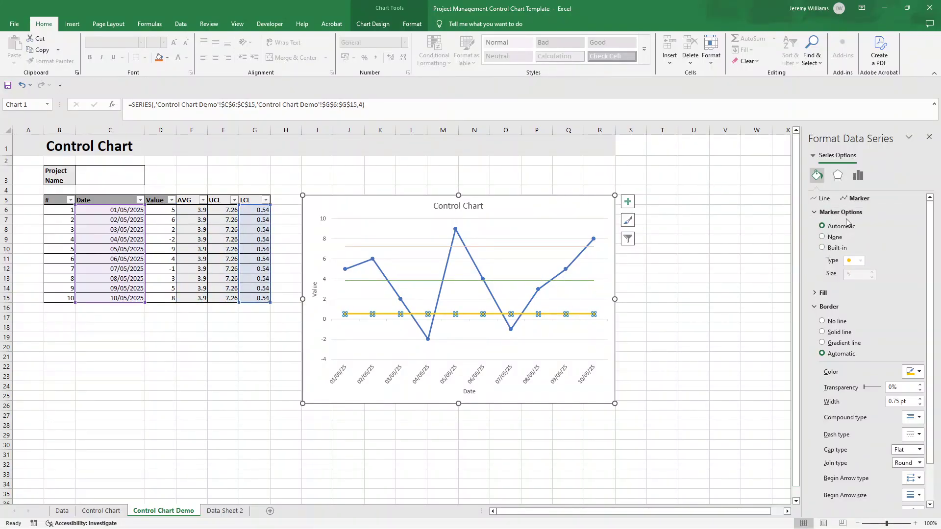
pyautogui.click(832, 238)
pyautogui.click(650, 337)
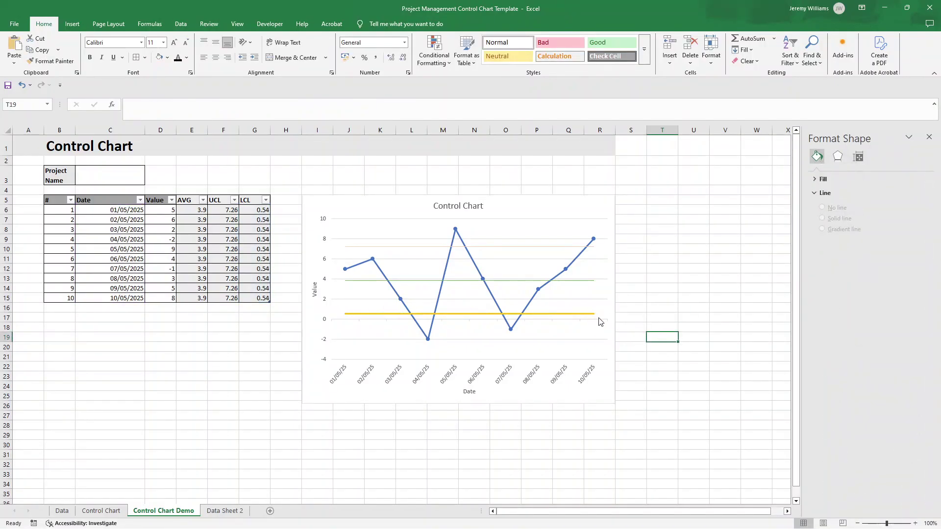
# - Reduce the LCL series line width so it is thin like the AVG and UCL lines
pyautogui.click(592, 314)
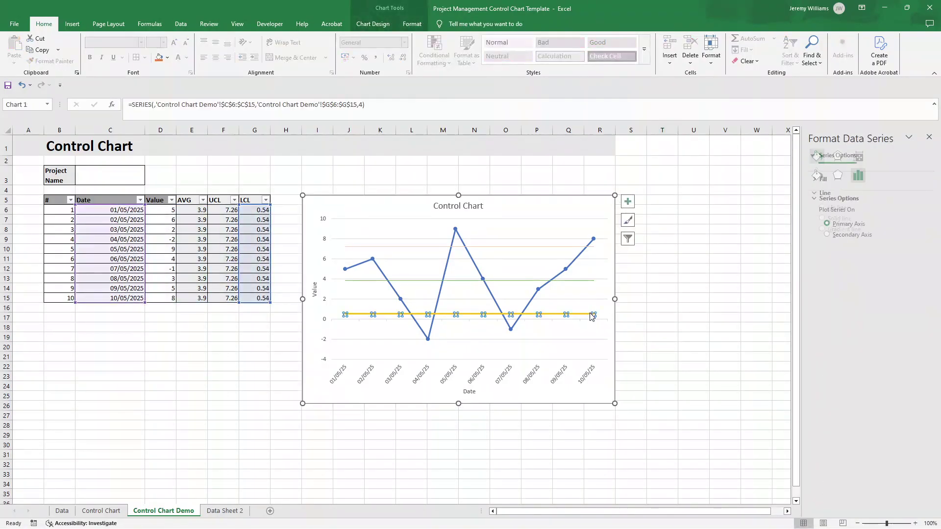
pyautogui.click(817, 177)
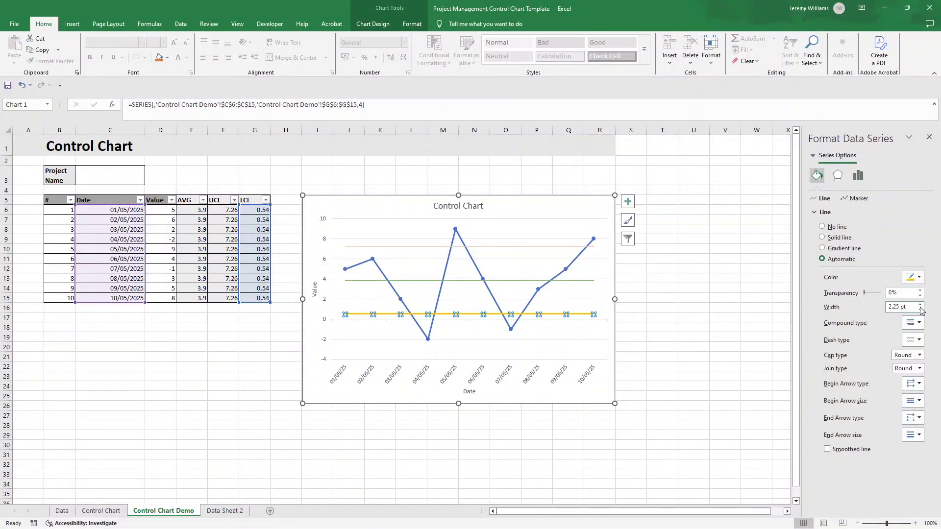
pyautogui.click(920, 310)
pyautogui.click(921, 310)
pyautogui.click(920, 311)
pyautogui.click(920, 311)
pyautogui.click(920, 310)
pyautogui.click(708, 327)
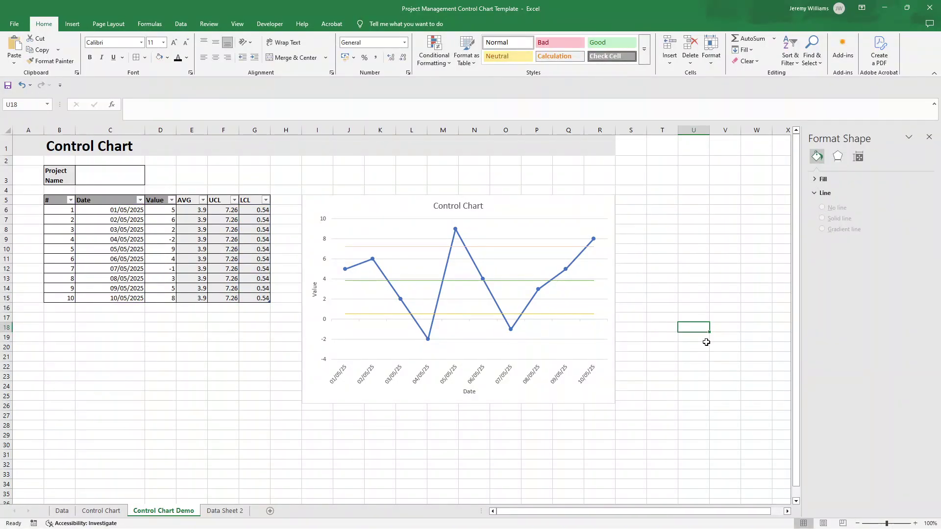
# - Add data labels to the UCL series in the chart
pyautogui.click(422, 248)
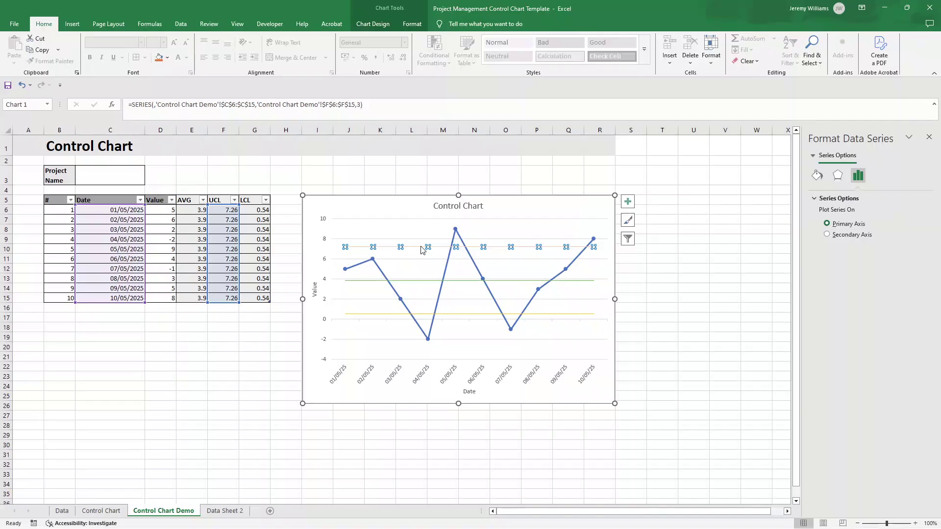
pyautogui.rightClick(421, 246)
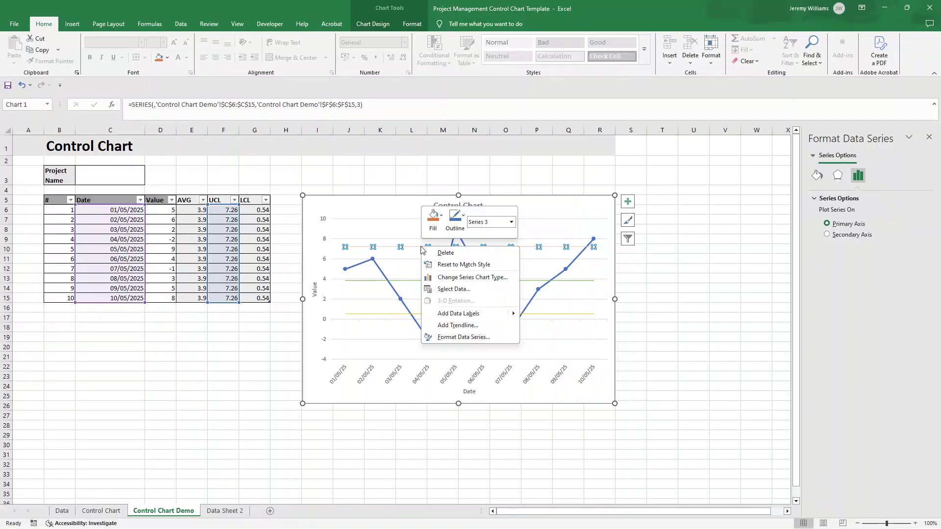
pyautogui.moveTo(512, 316)
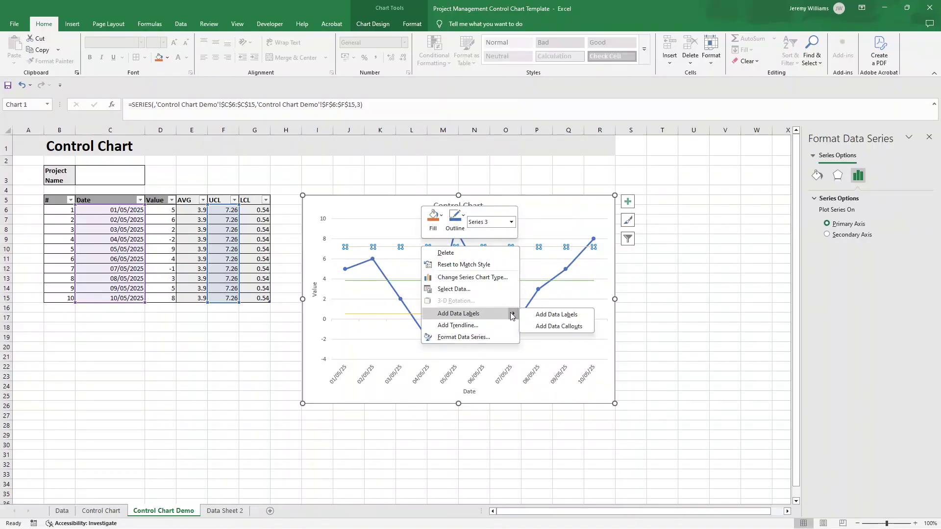
pyautogui.click(558, 321)
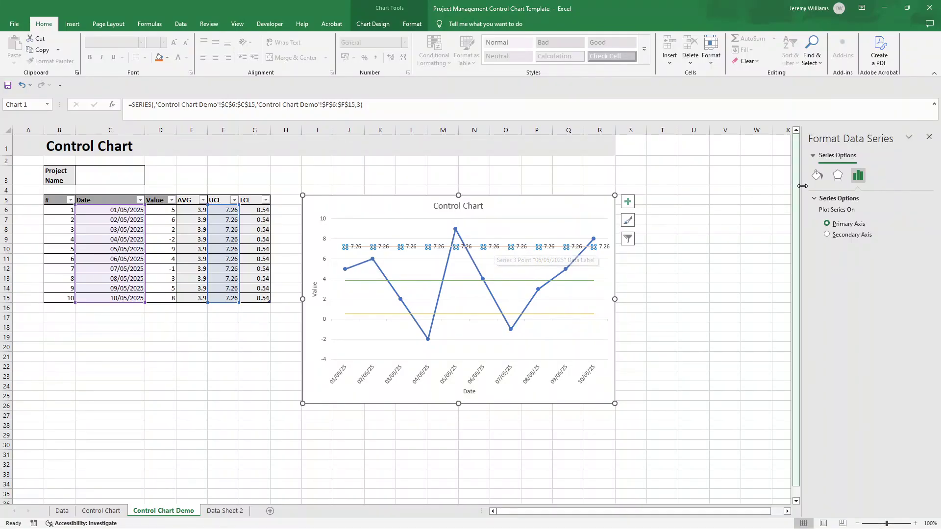
# - Format the UCL data labels to include the value from cell 'Data Sheet 2'!$B$4, the Upper Control Limit name
pyautogui.click(817, 176)
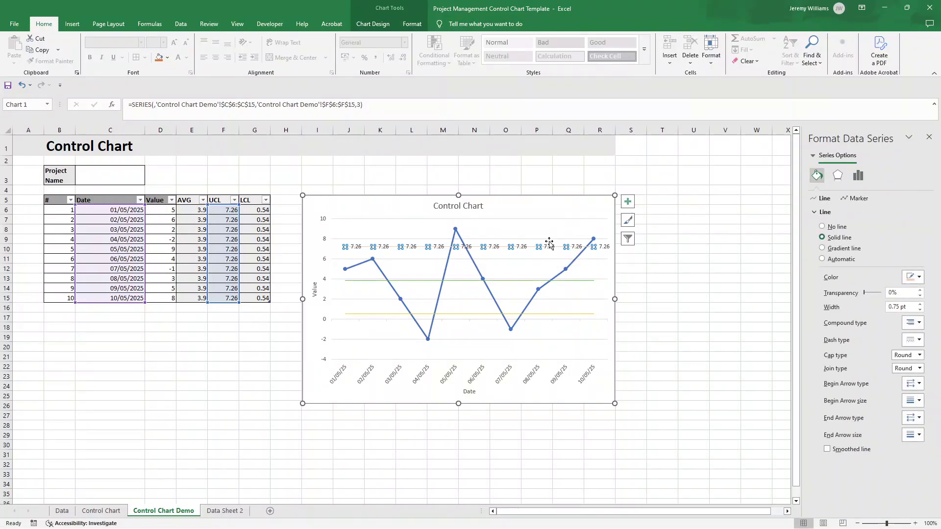
pyautogui.rightClick(522, 248)
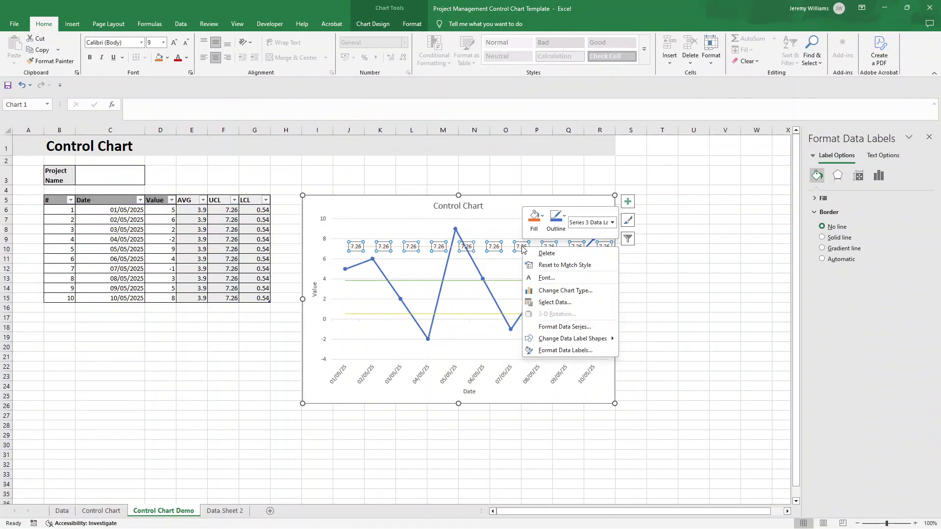
pyautogui.click(581, 351)
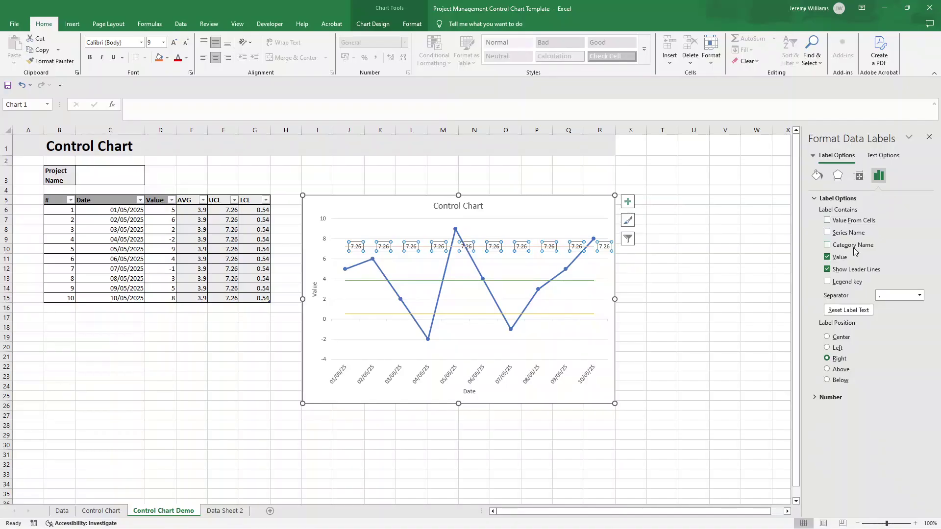
pyautogui.click(828, 221)
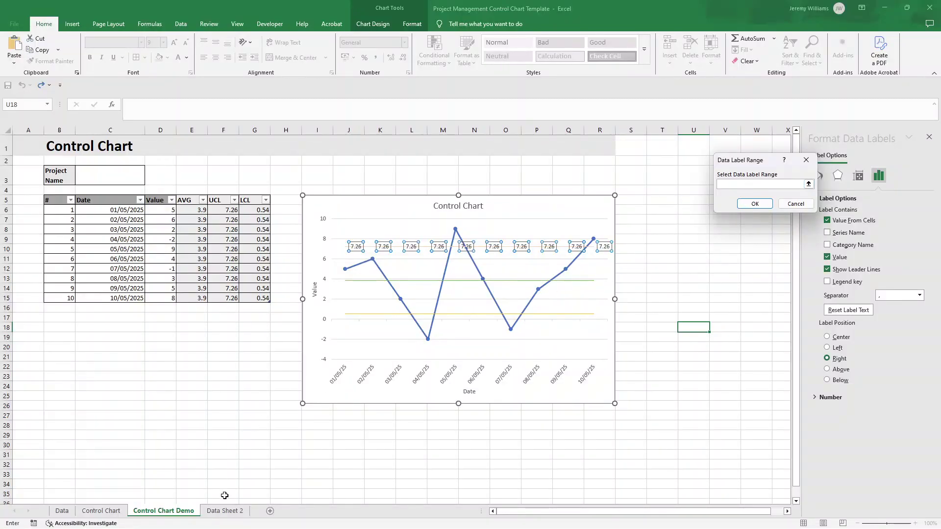
pyautogui.click(225, 511)
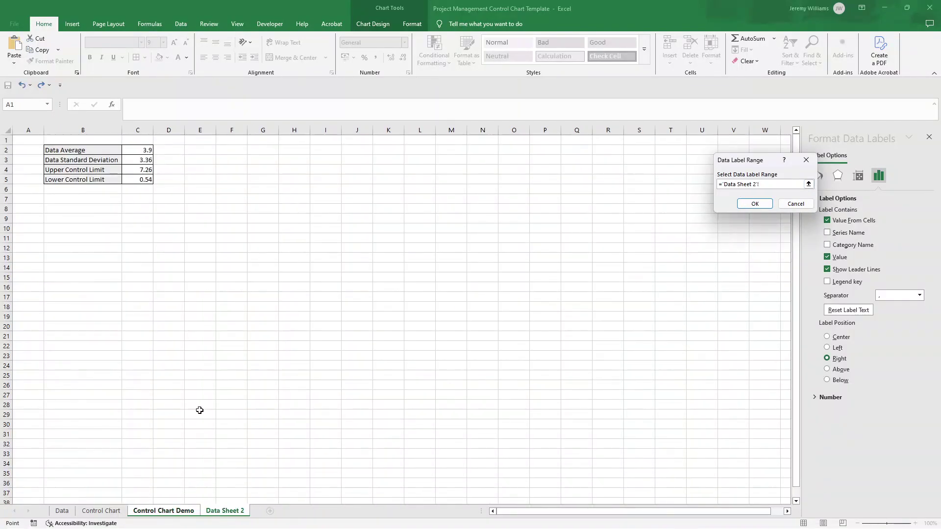
pyautogui.click(90, 170)
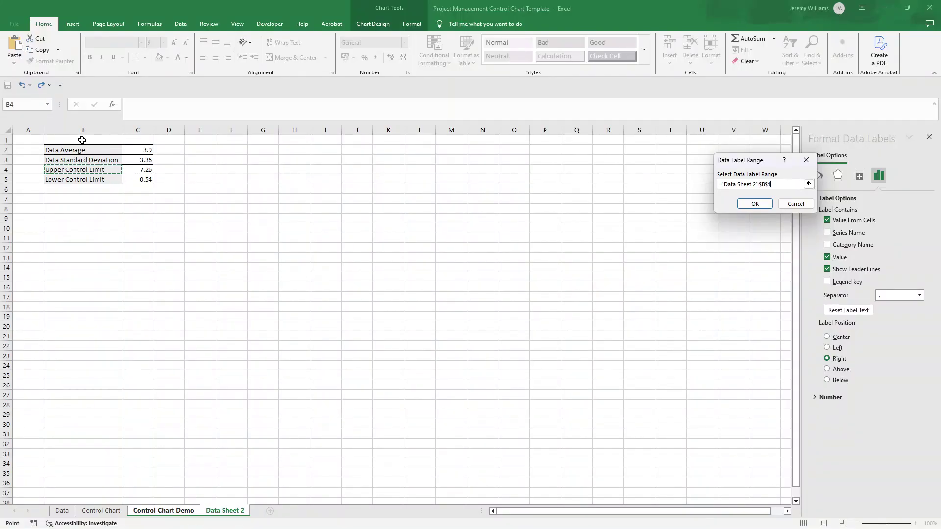
pyautogui.click(755, 203)
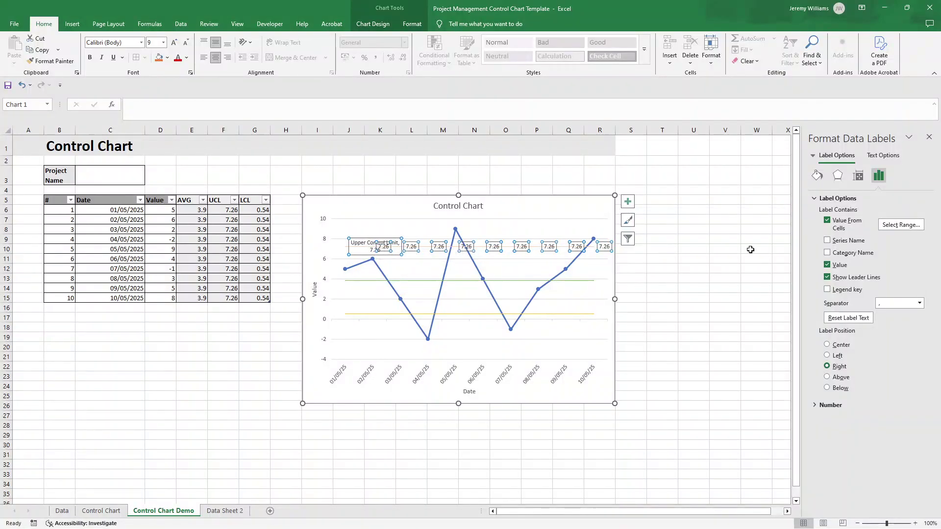
# - Hide the numeric values and leader lines of the UCL data labels and move the Upper Control Limit label just above its line
pyautogui.click(827, 265)
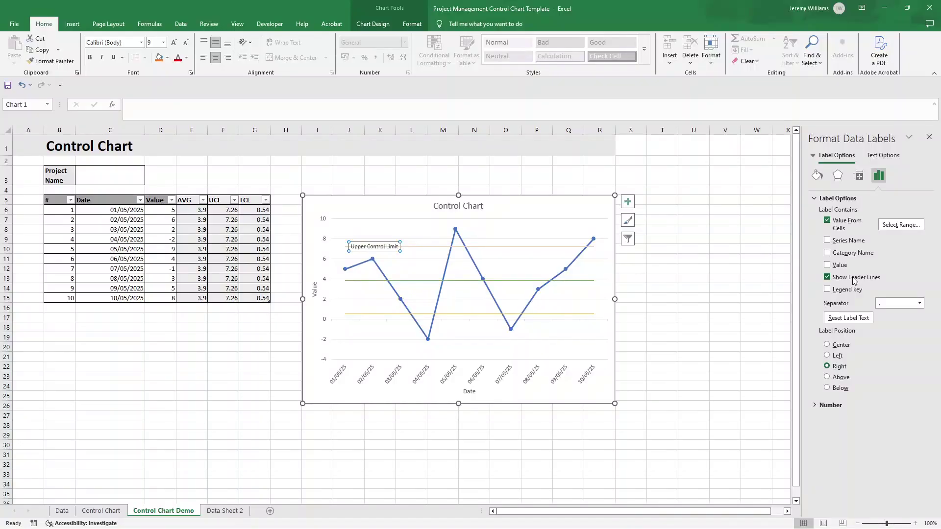
pyautogui.click(384, 241)
pyautogui.moveTo(385, 242); pyautogui.dragTo(388, 232)
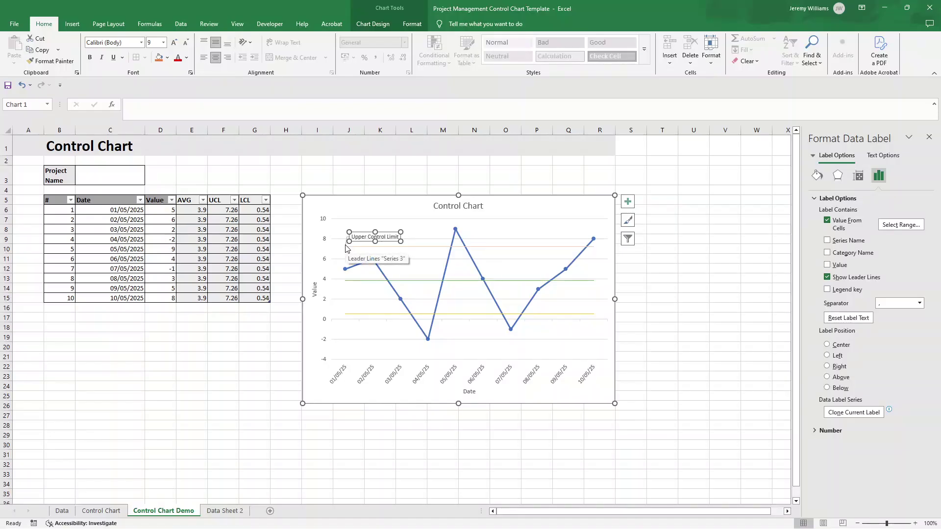
pyautogui.moveTo(363, 232)
pyautogui.mouseDown()
pyautogui.moveTo(387, 226)
pyautogui.moveTo(367, 233)
pyautogui.mouseUp()
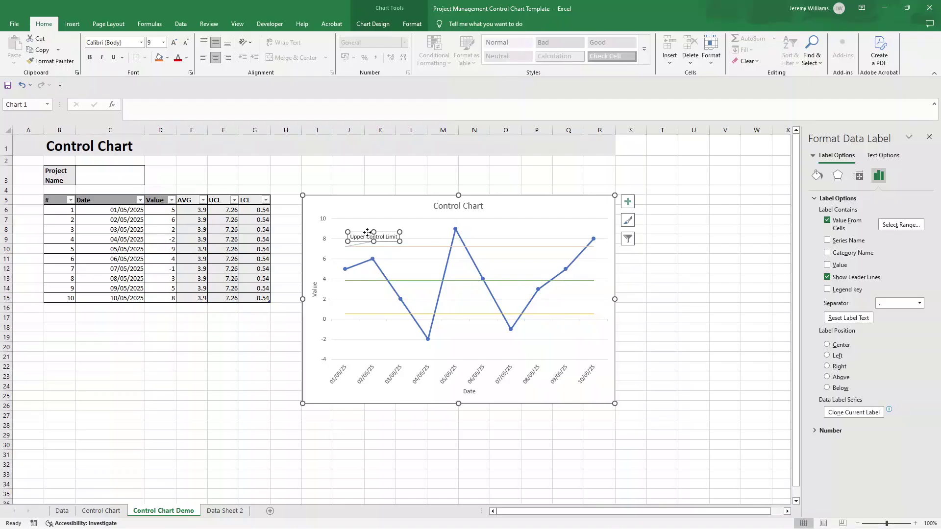
pyautogui.click(853, 277)
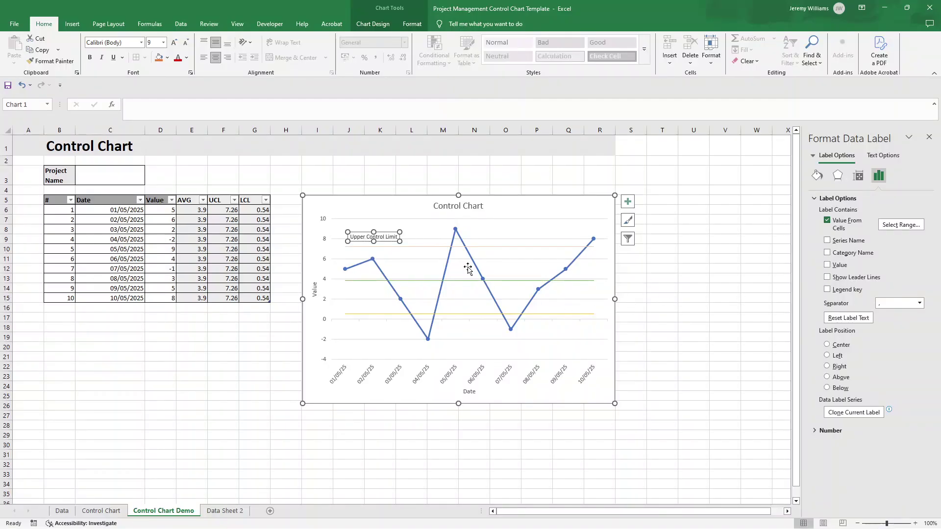
# - Add data labels to the AVG series in the chart
pyautogui.click(370, 281)
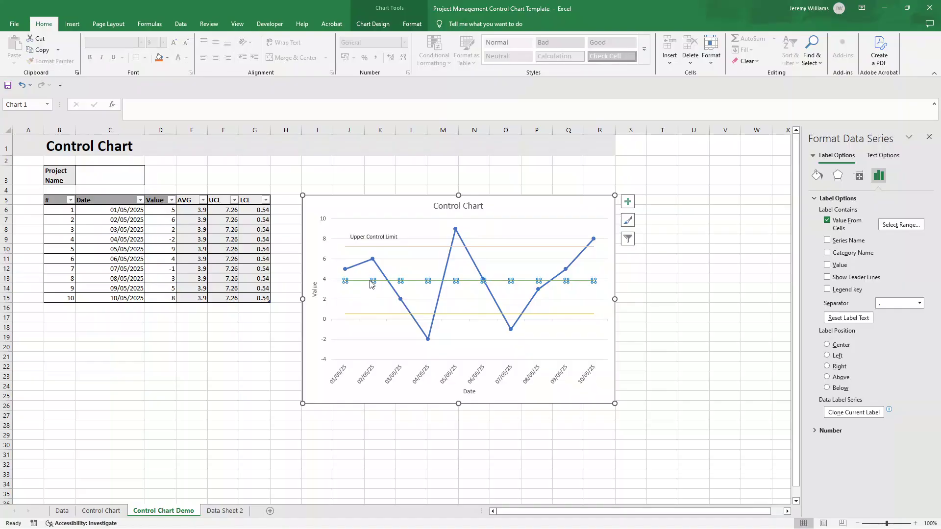
pyautogui.rightClick(471, 281)
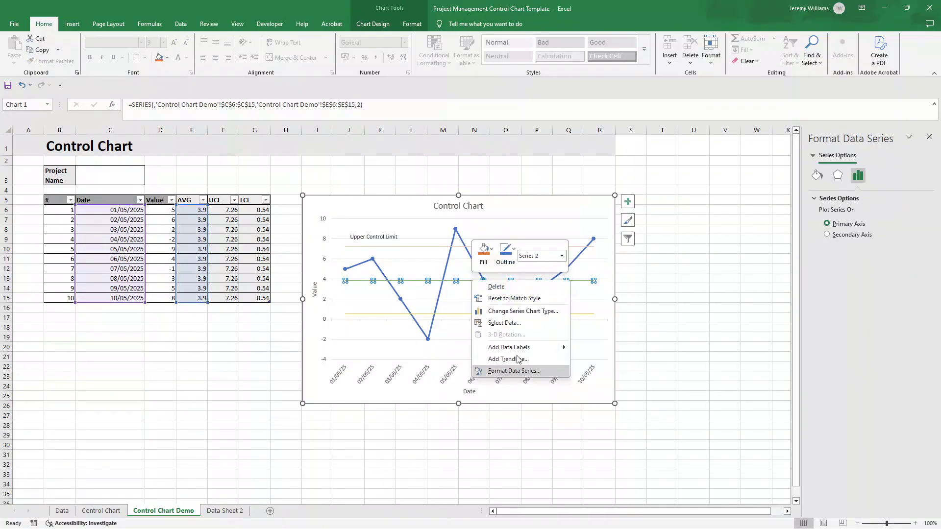
pyautogui.moveTo(521, 351)
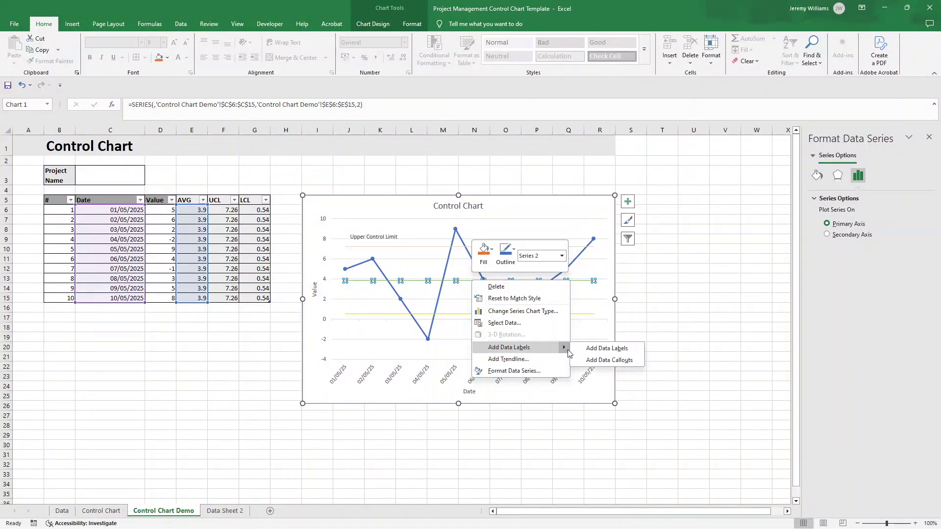
pyautogui.click(586, 349)
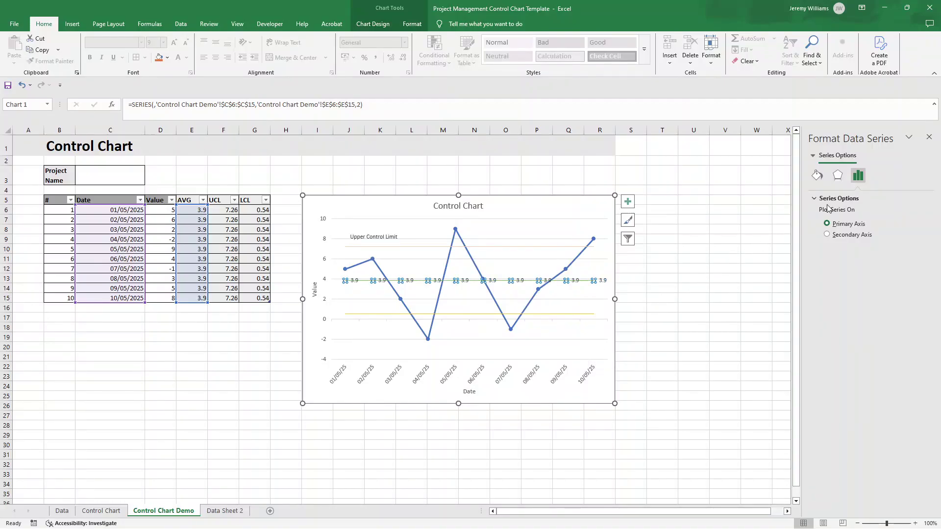
# - Format the AVG data labels to include the value from cell 'Data Sheet 2'!$B$2, the Data Average name
pyautogui.rightClick(519, 284)
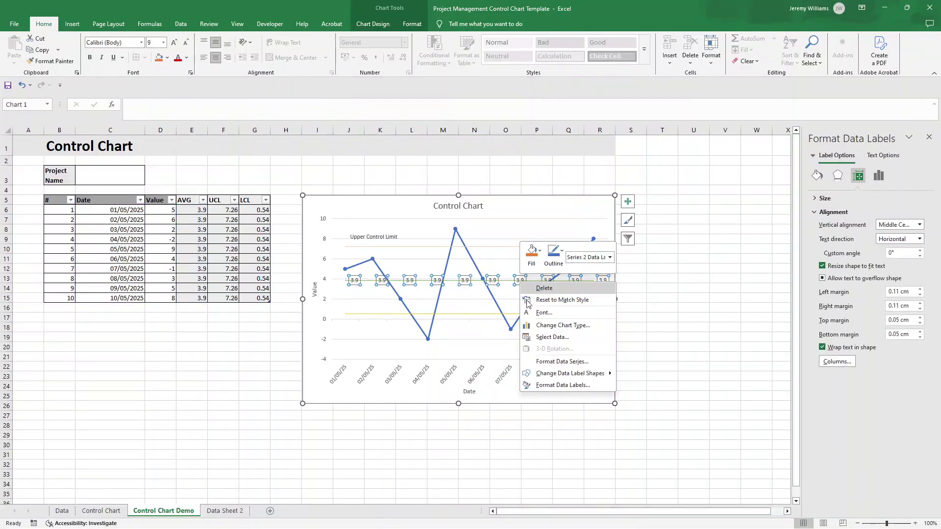
pyautogui.click(553, 385)
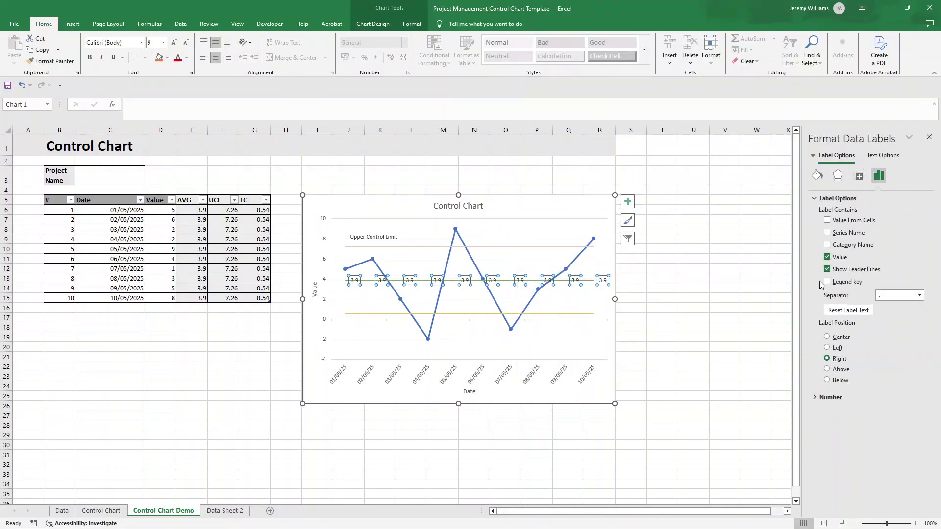
pyautogui.click(828, 220)
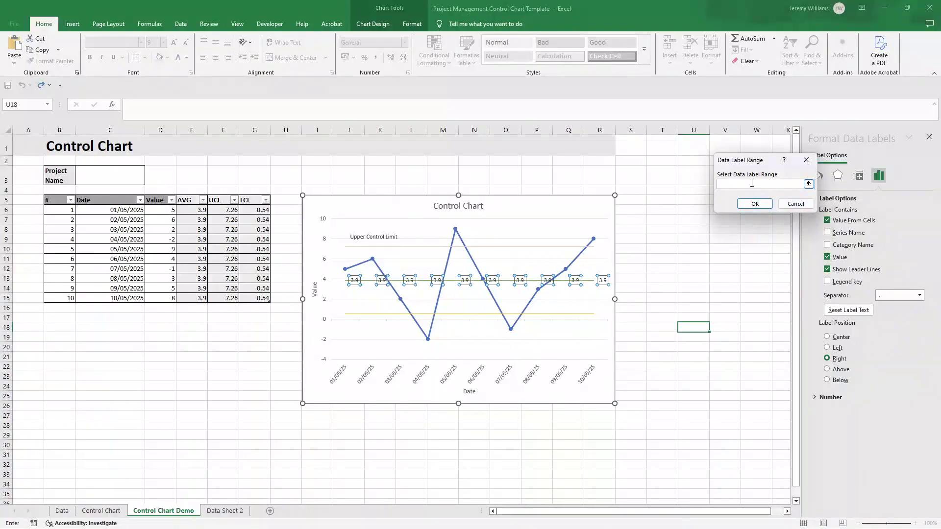
pyautogui.click(219, 512)
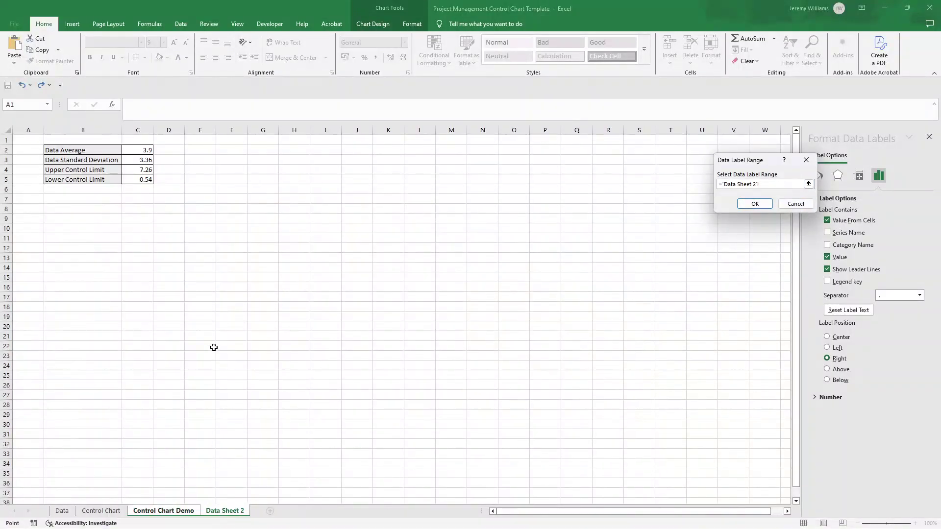
pyautogui.click(111, 152)
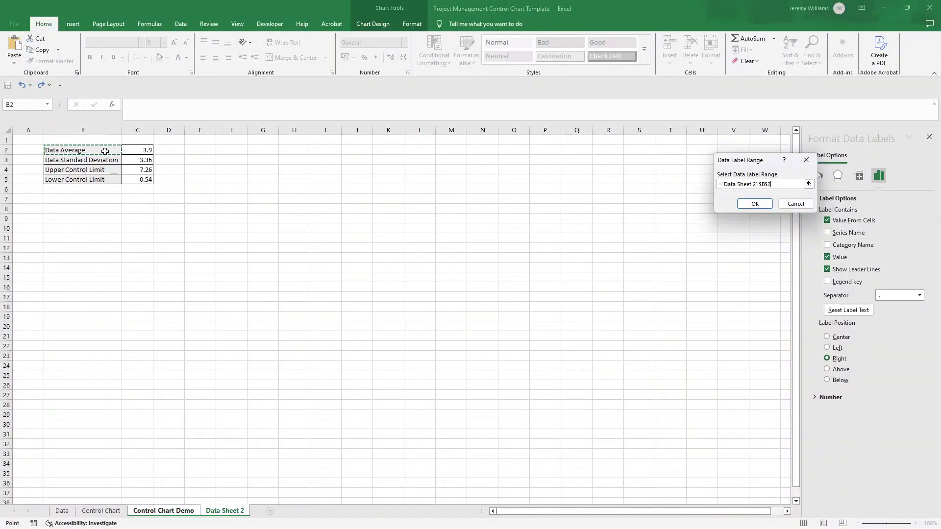
pyautogui.click(754, 204)
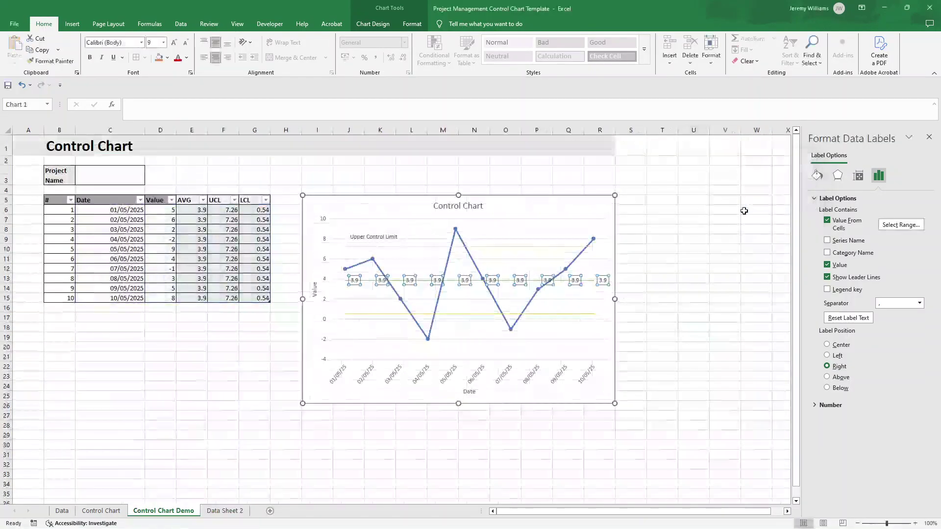
# - Hide the numeric values and leader lines of the AVG data labels and move the Data Average label just below its line
pyautogui.click(827, 266)
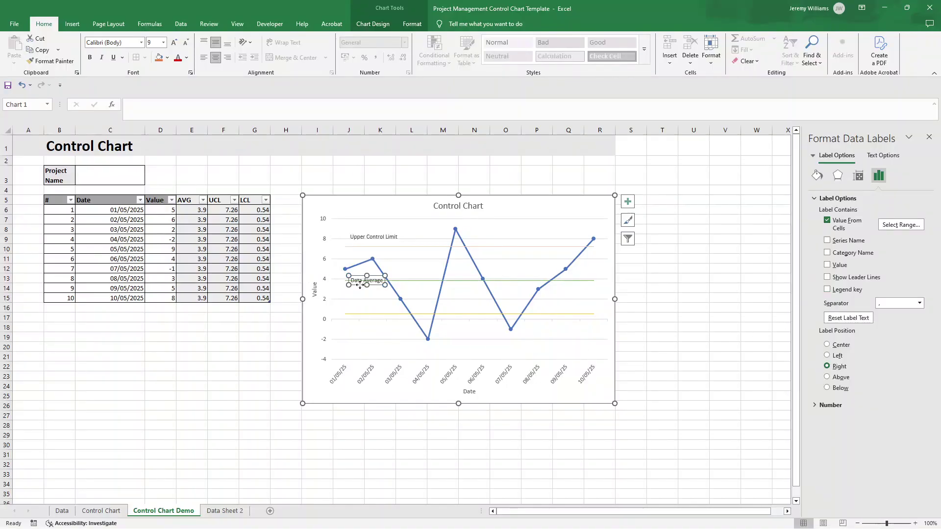
pyautogui.click(359, 285)
pyautogui.moveTo(360, 285); pyautogui.dragTo(360, 292)
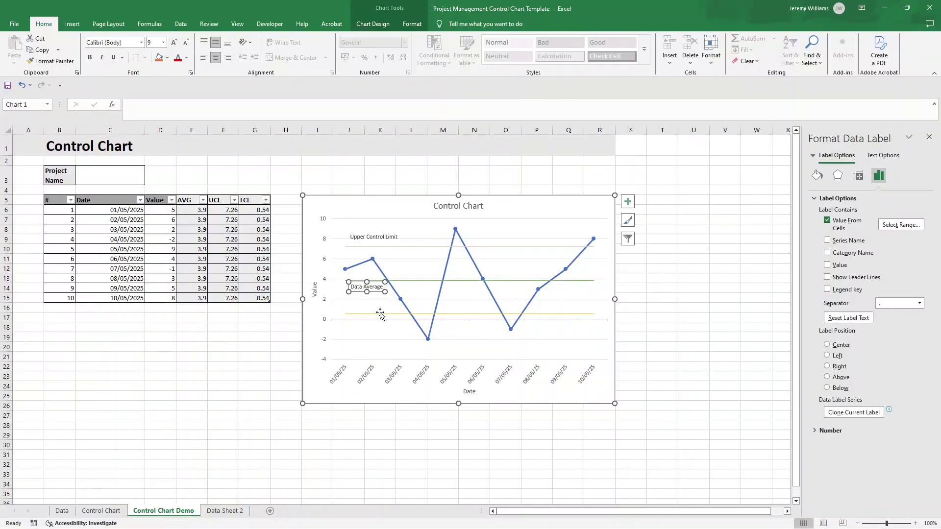
# - Add data labels to the LCL series in the chart
pyautogui.click(384, 316)
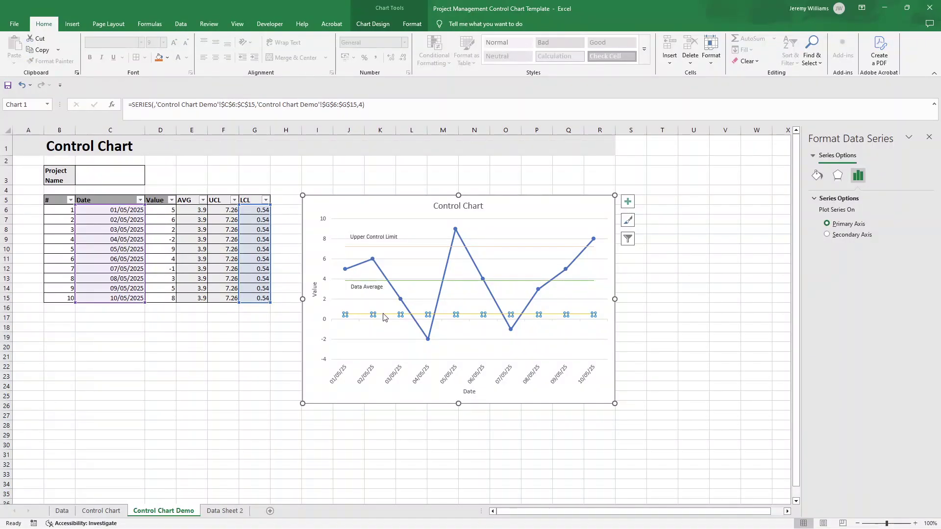
pyautogui.rightClick(384, 317)
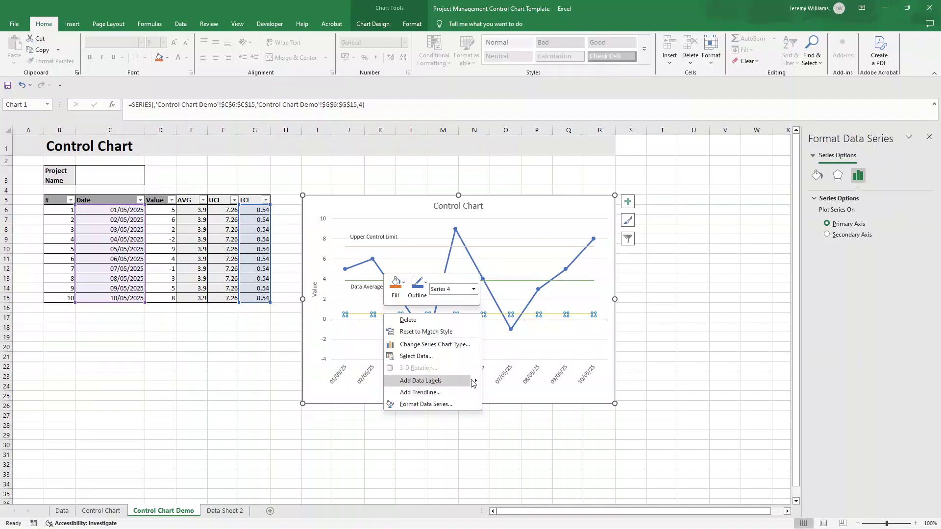
pyautogui.click(498, 382)
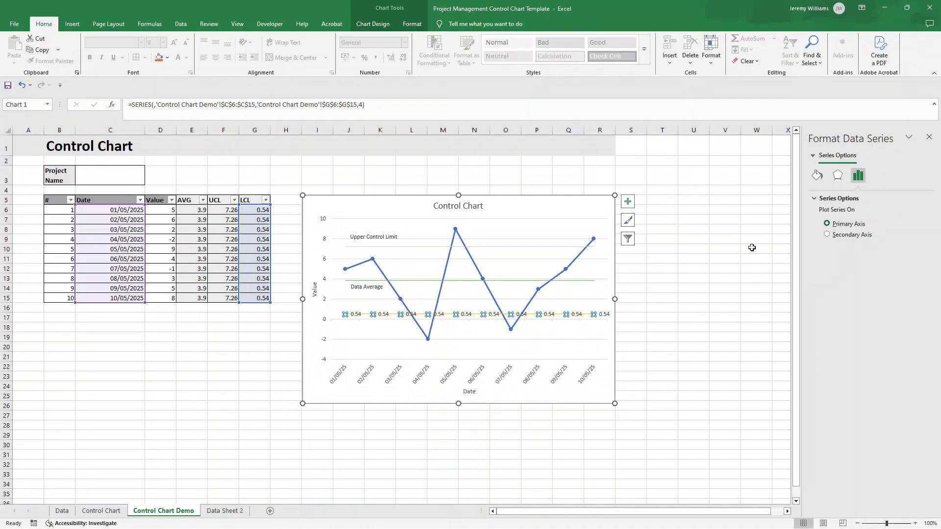
# - Format the LCL data labels to include the value from cell 'Data Sheet 2'!$B$5, the Lower Control Limit name
pyautogui.click(465, 317)
pyautogui.rightClick(464, 316)
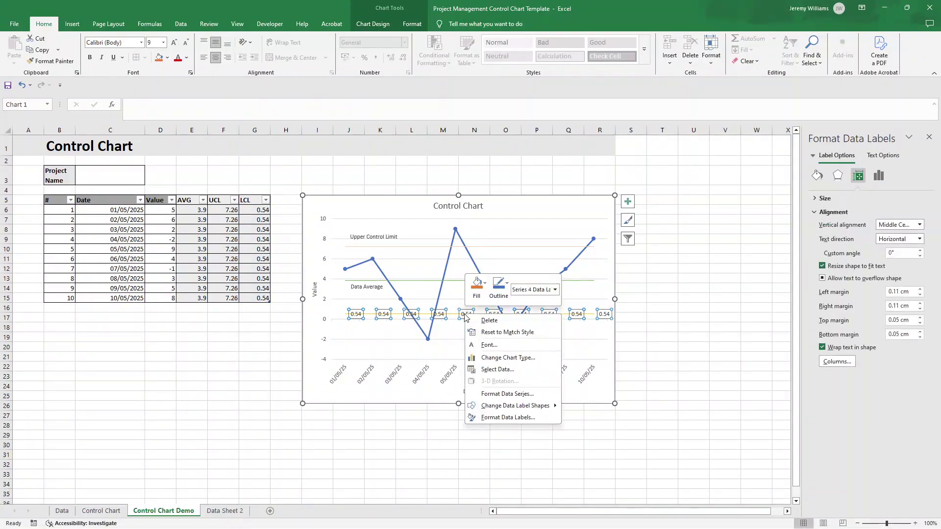
pyautogui.click(507, 418)
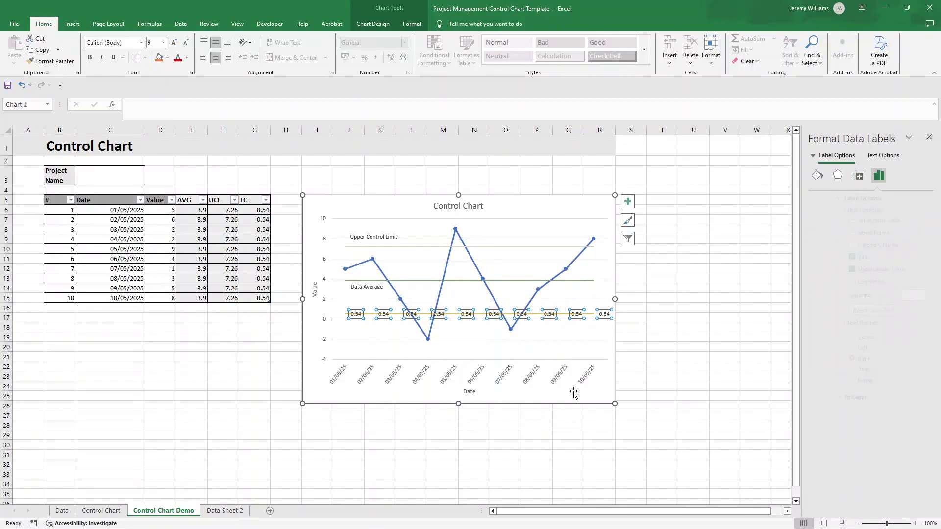
pyautogui.click(856, 223)
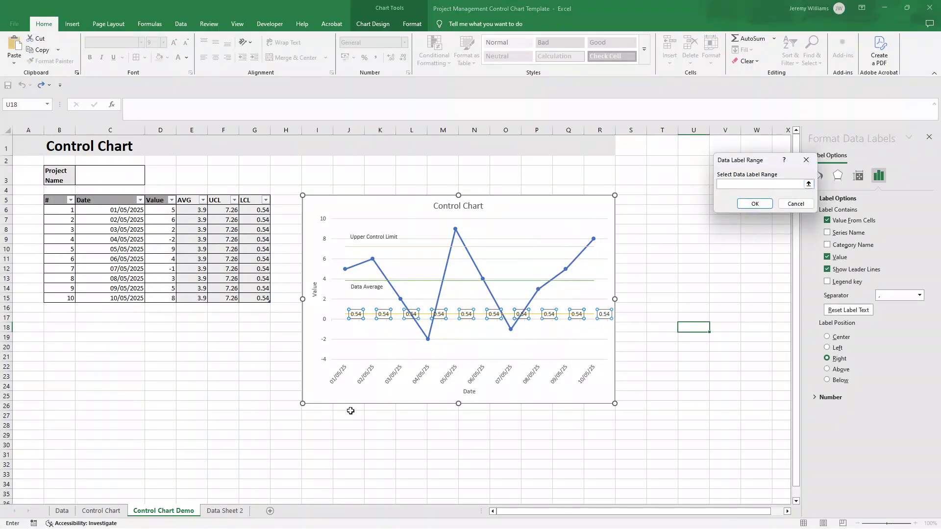
pyautogui.click(226, 512)
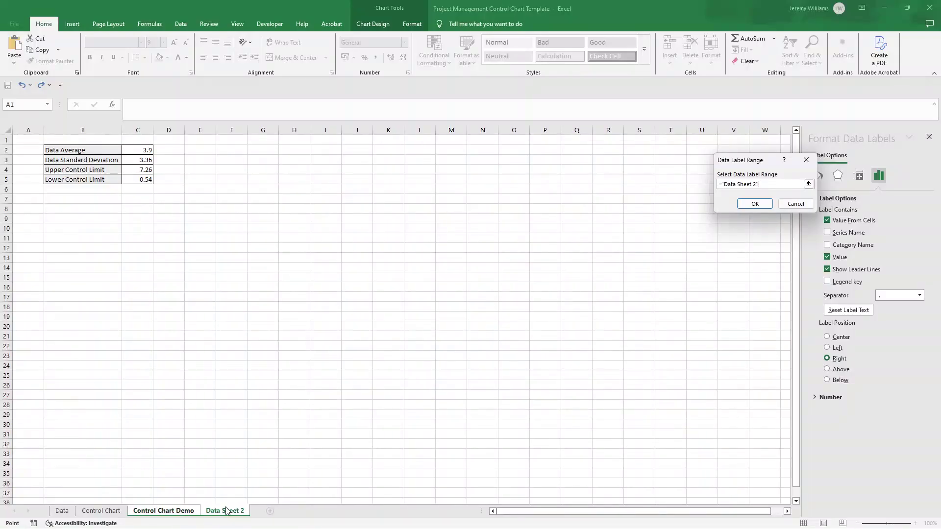
pyautogui.click(107, 179)
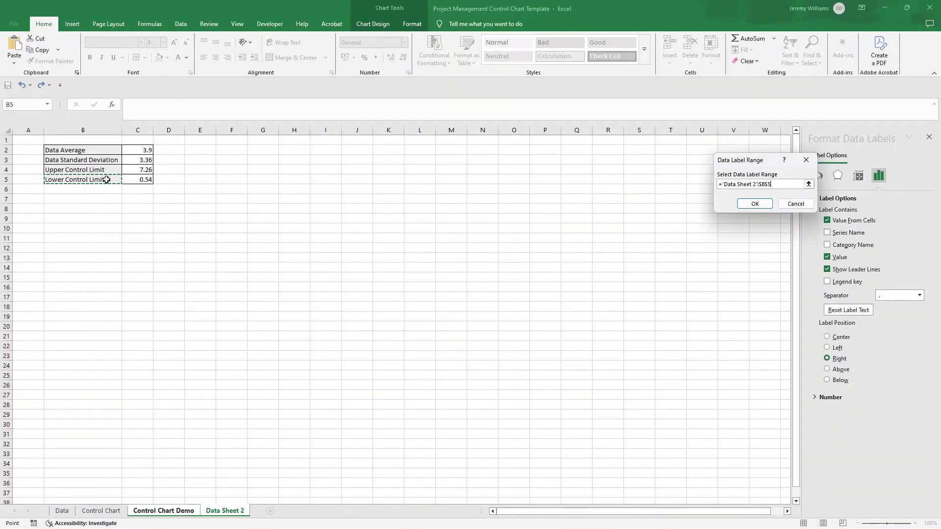
pyautogui.click(764, 205)
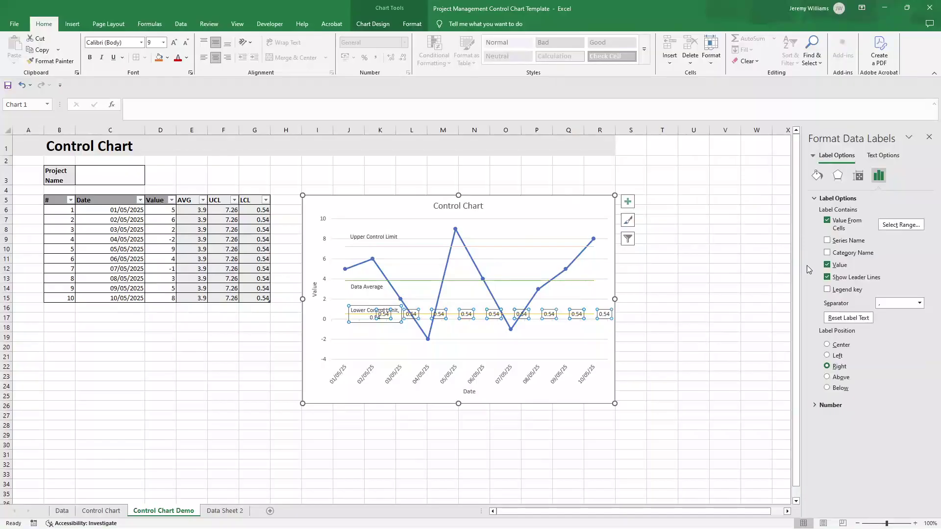
# - Hide the numeric values and leader lines of the LCL data labels and move the Lower Control Limit label just below its line
pyautogui.click(828, 266)
pyautogui.click(827, 277)
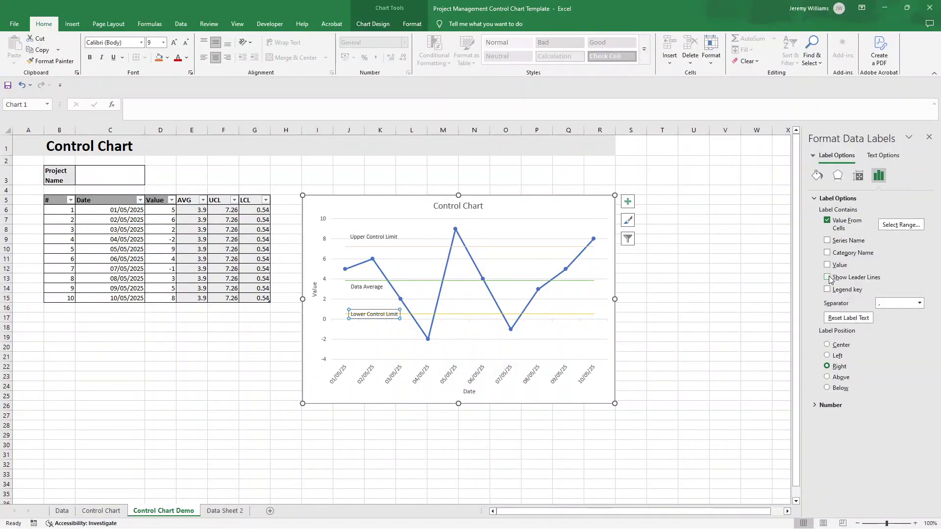
pyautogui.click(367, 318)
pyautogui.moveTo(367, 319); pyautogui.dragTo(367, 328)
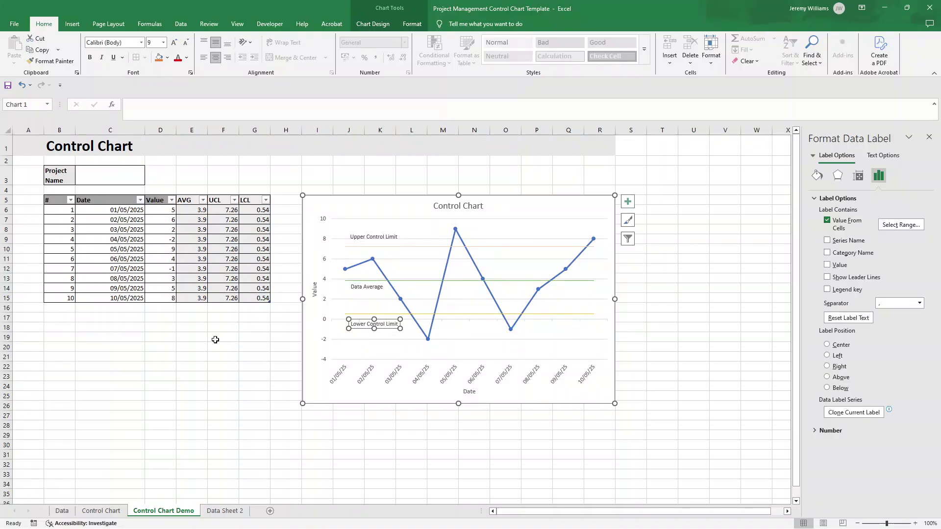
# - Set the Value column entries to 6 for 01/05/2025 in D6 and 0 for 04/05/2025 in D9
pyautogui.click(216, 339)
pyautogui.click(166, 210)
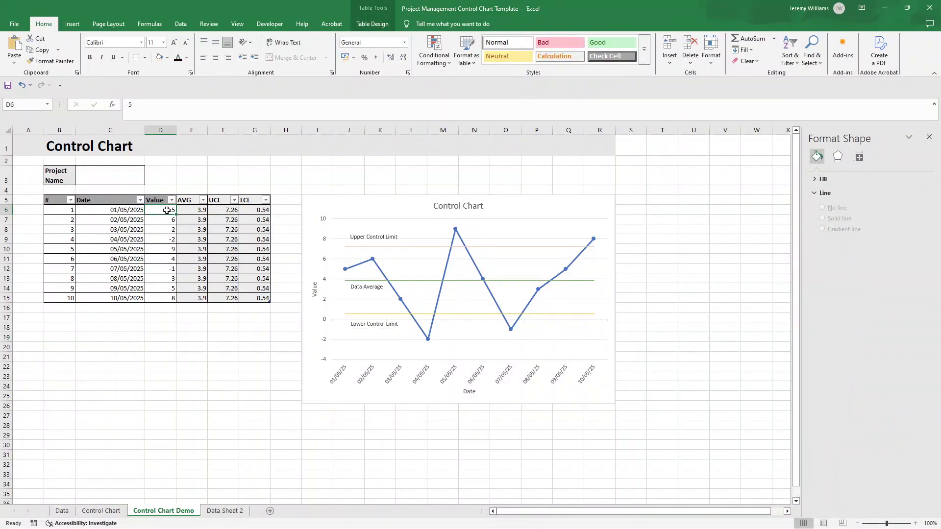
pyautogui.write('6')
pyautogui.press('Return')
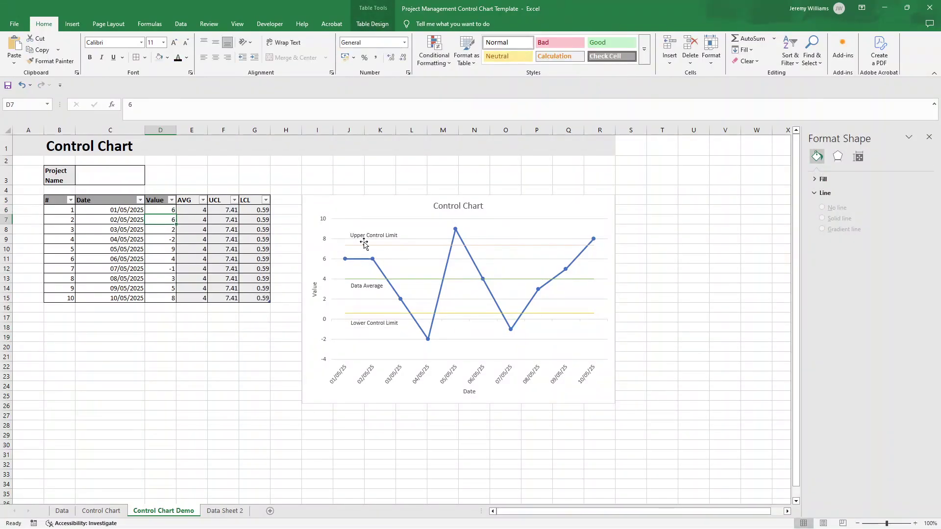
pyautogui.click(173, 239)
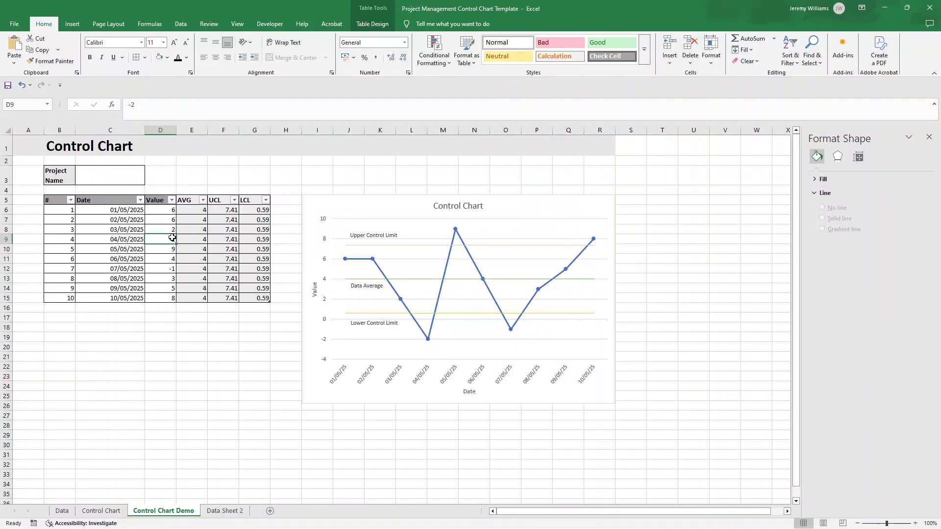
pyautogui.write('0')
pyautogui.press('Return')
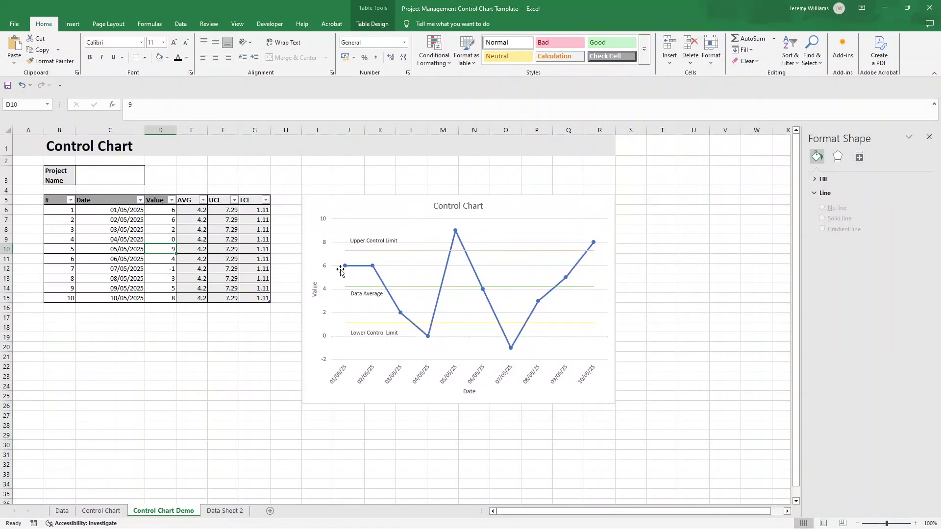